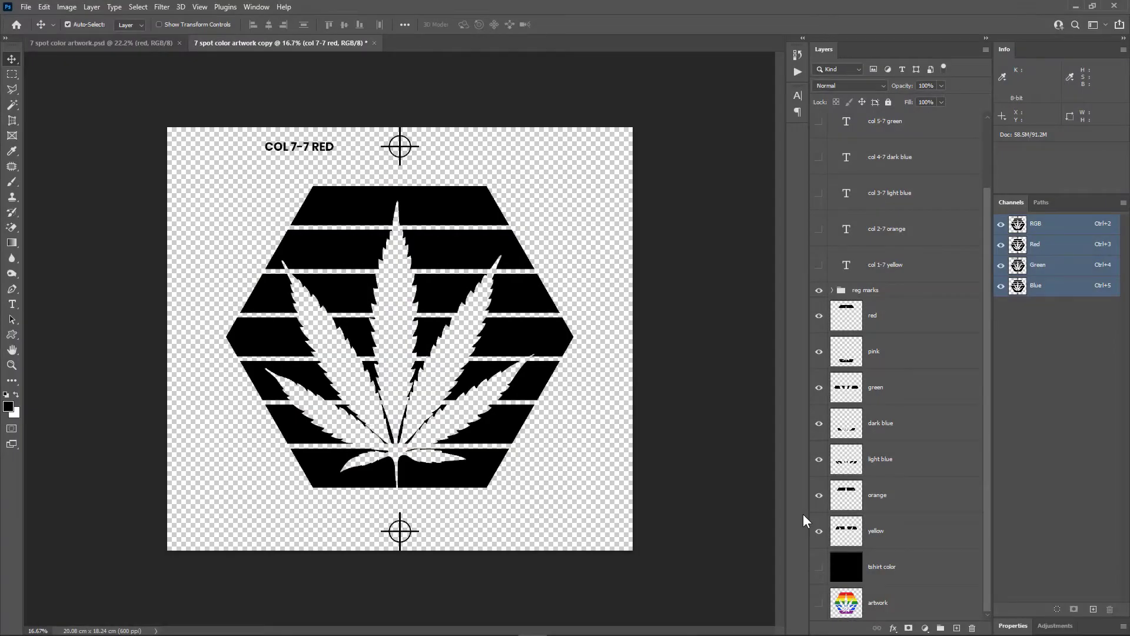
# Hide every colour layer except yellow, show them again one by one up to red, and inspect the leaf edges up close.
pyautogui.moveTo(819, 497); pyautogui.dragTo(819, 318)
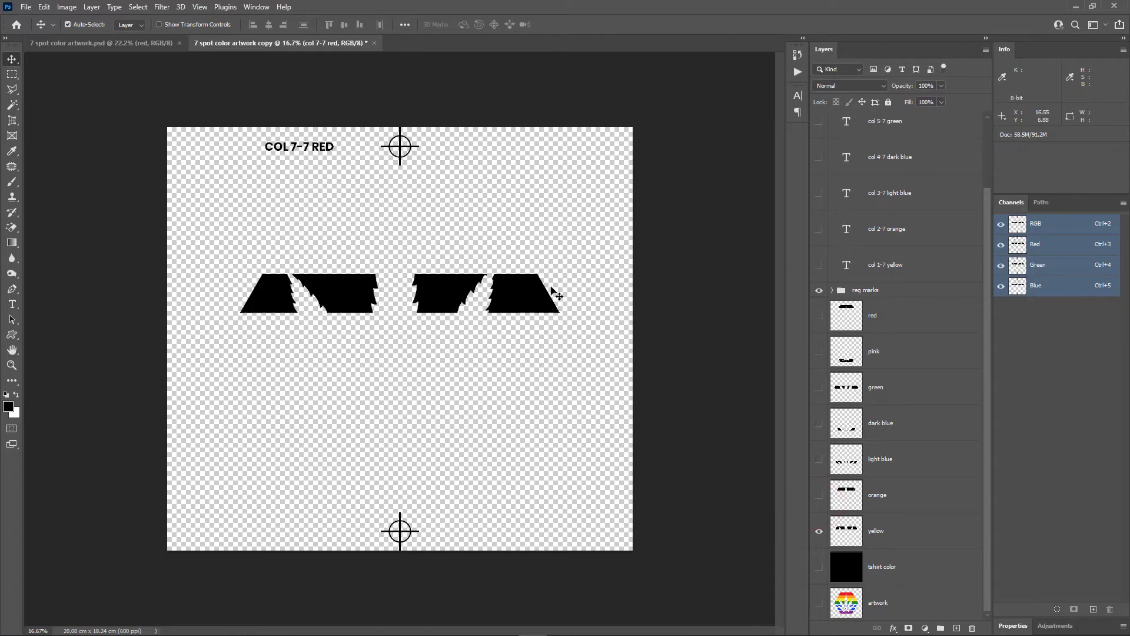
pyautogui.click(819, 495)
pyautogui.click(819, 459)
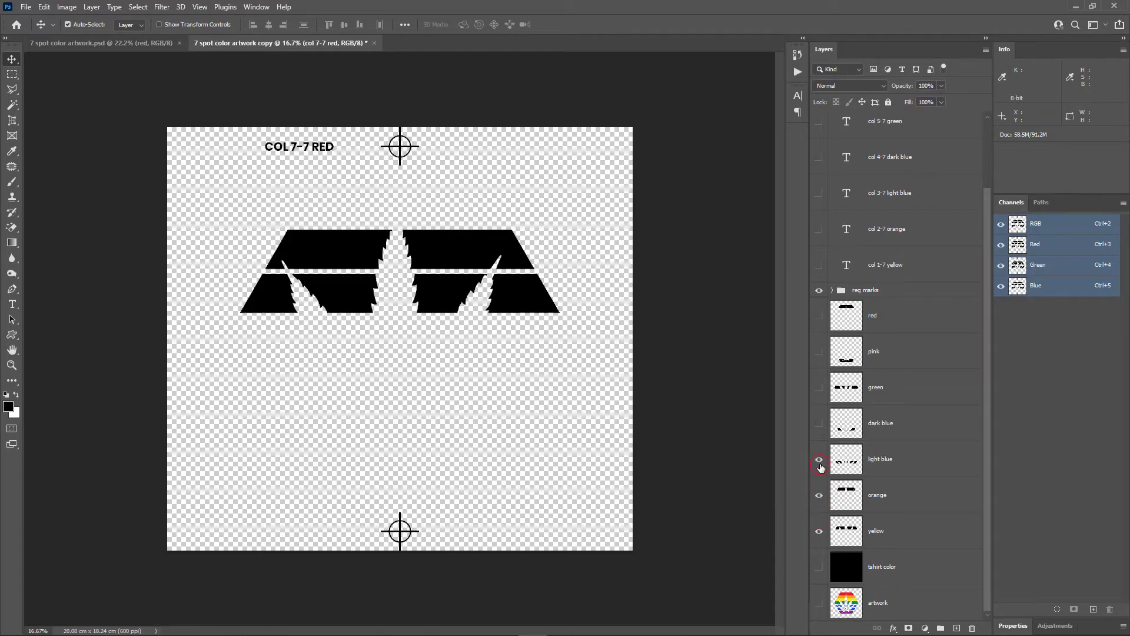
pyautogui.click(819, 423)
pyautogui.click(819, 387)
pyautogui.click(819, 351)
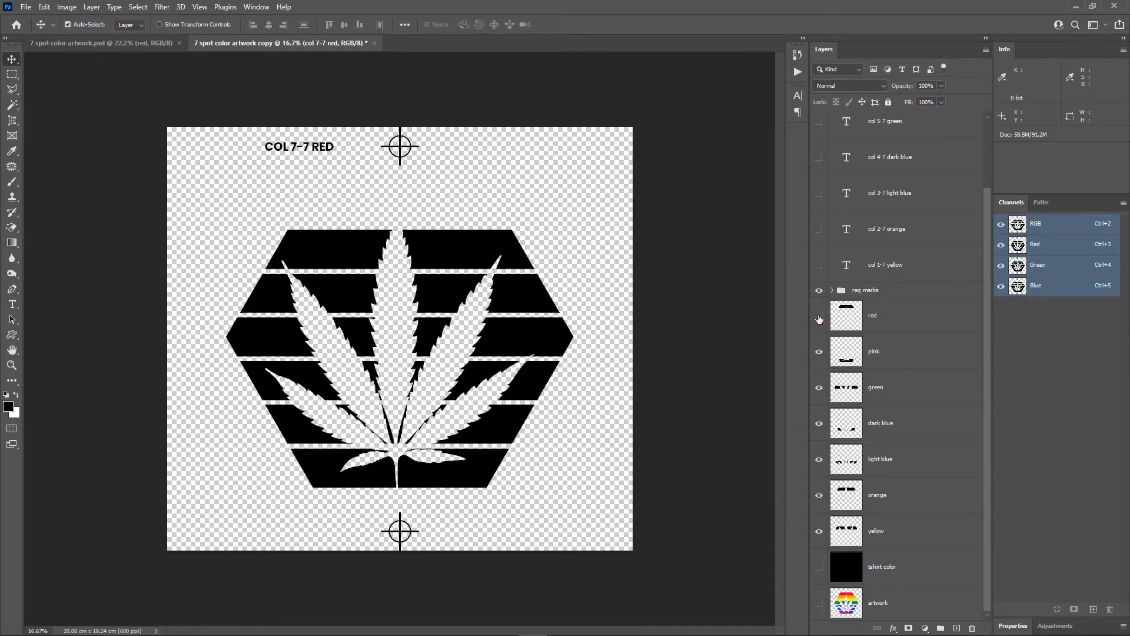
pyautogui.click(819, 318)
pyautogui.scroll(6, 444, 252)
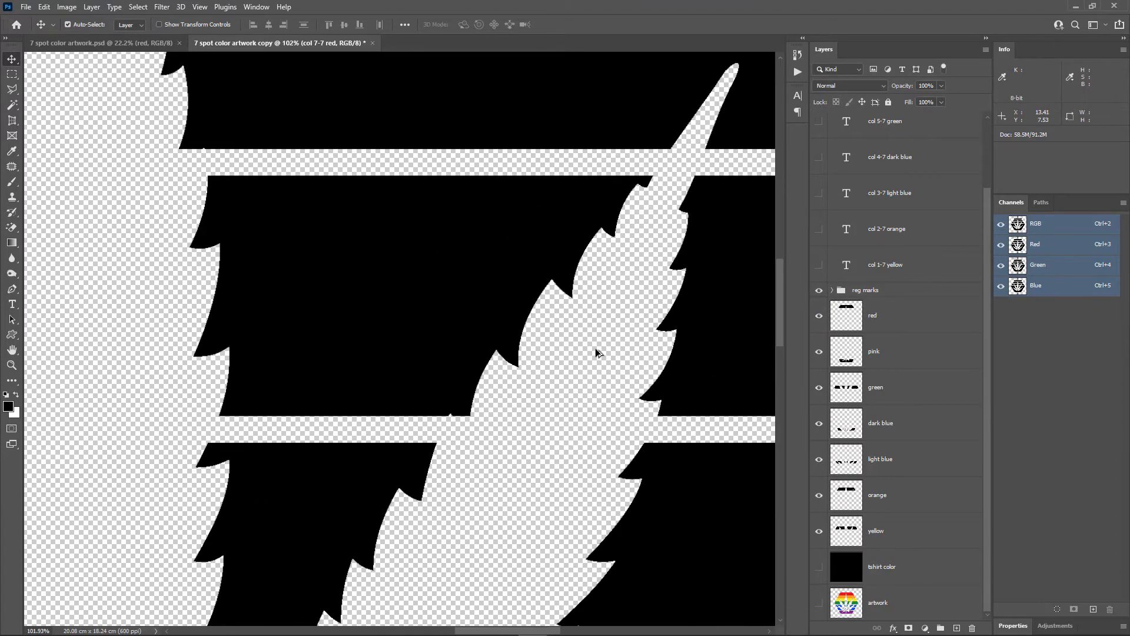
pyautogui.scroll(4, 595, 348)
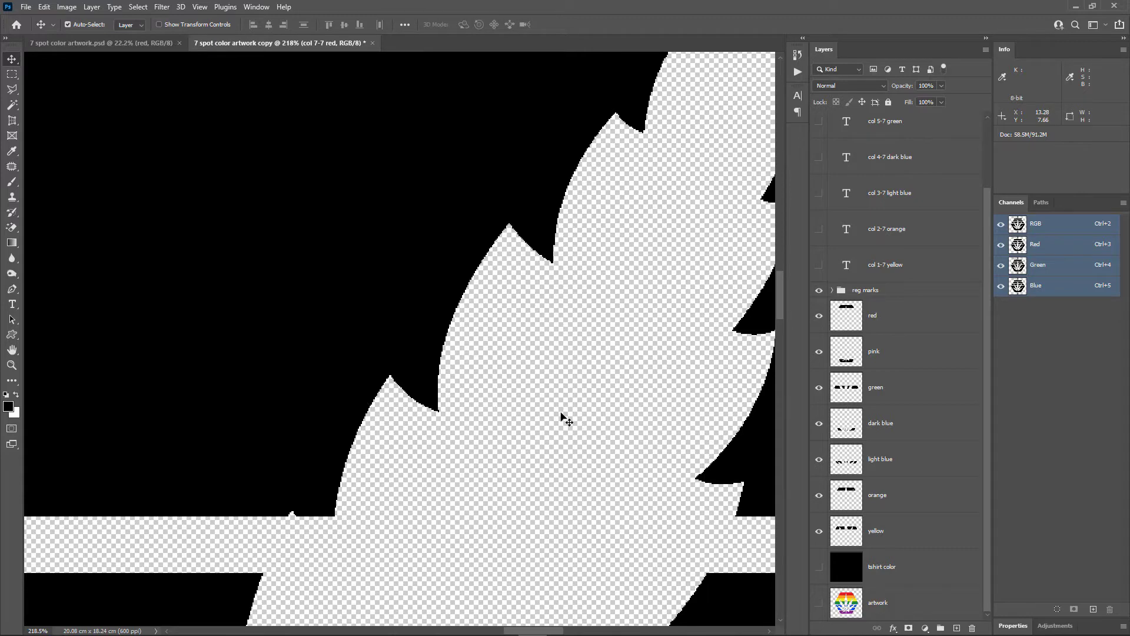
pyautogui.scroll(-6, 561, 414)
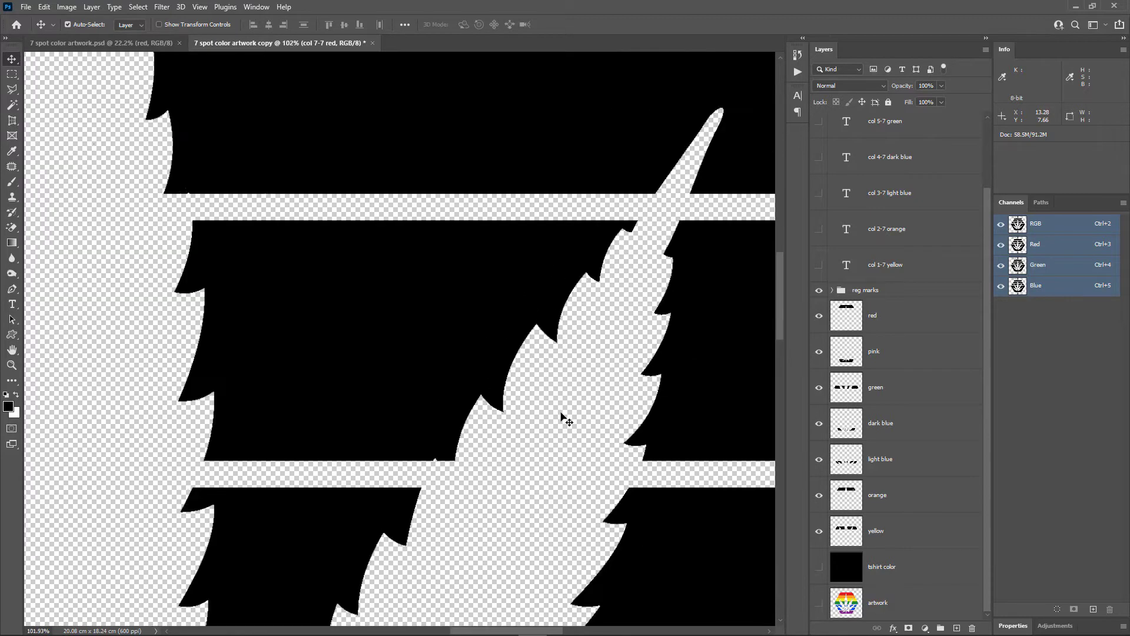
pyautogui.scroll(-2, 560, 417)
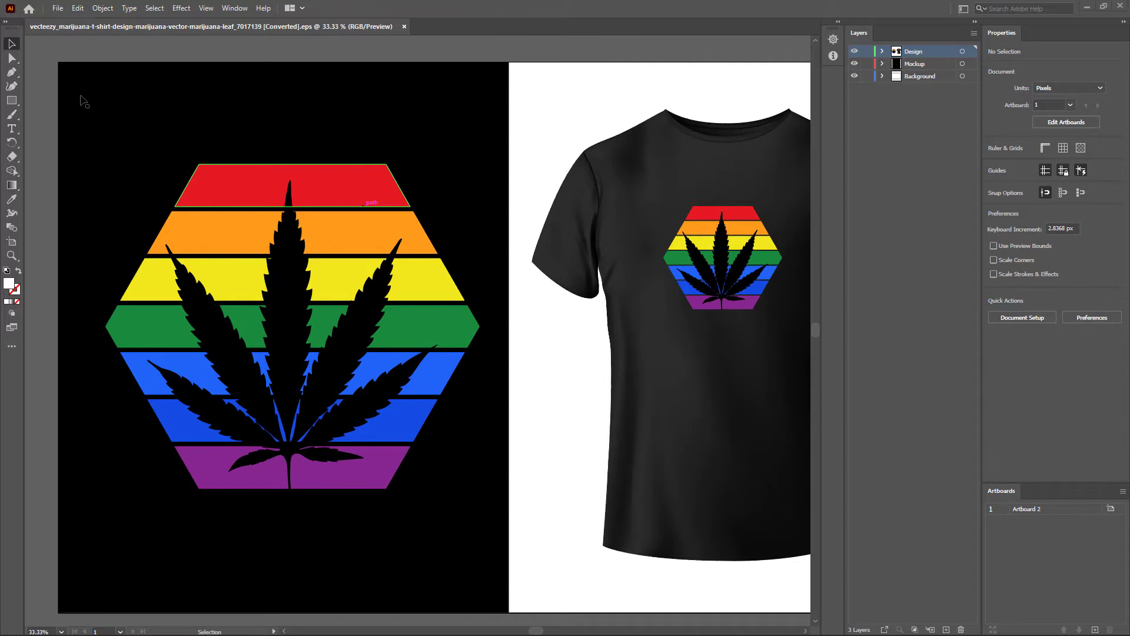
# Create a new artboard in the empty area beside the T-shirt mockup and set it to the A4 preset.
pyautogui.hotkey('ctrl', '-')
pyautogui.hotkey('ctrl', '-')
pyautogui.hotkey('ctrl', '-')
pyautogui.scroll(2, 733, 210)
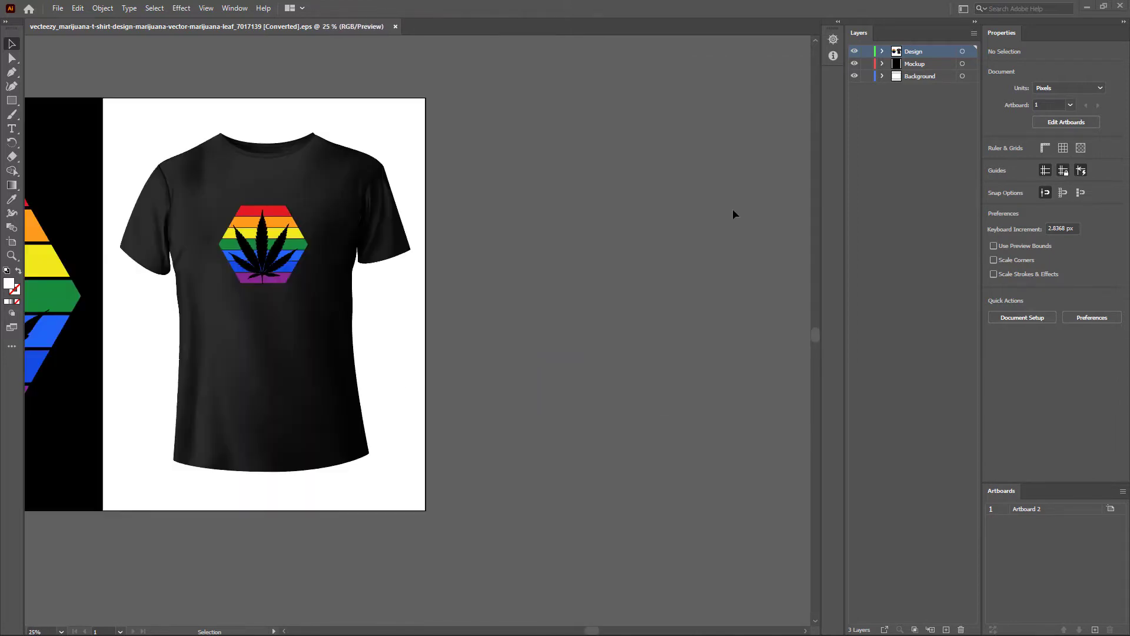
pyautogui.click(11, 242)
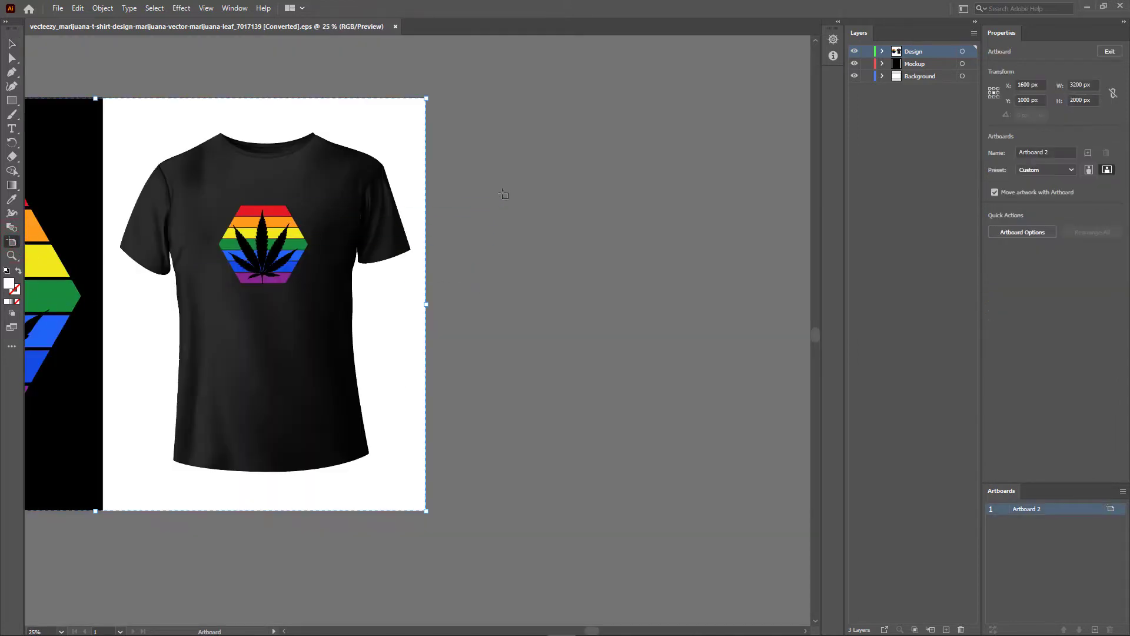
pyautogui.moveTo(502, 192); pyautogui.dragTo(561, 301)
pyautogui.click(1037, 170)
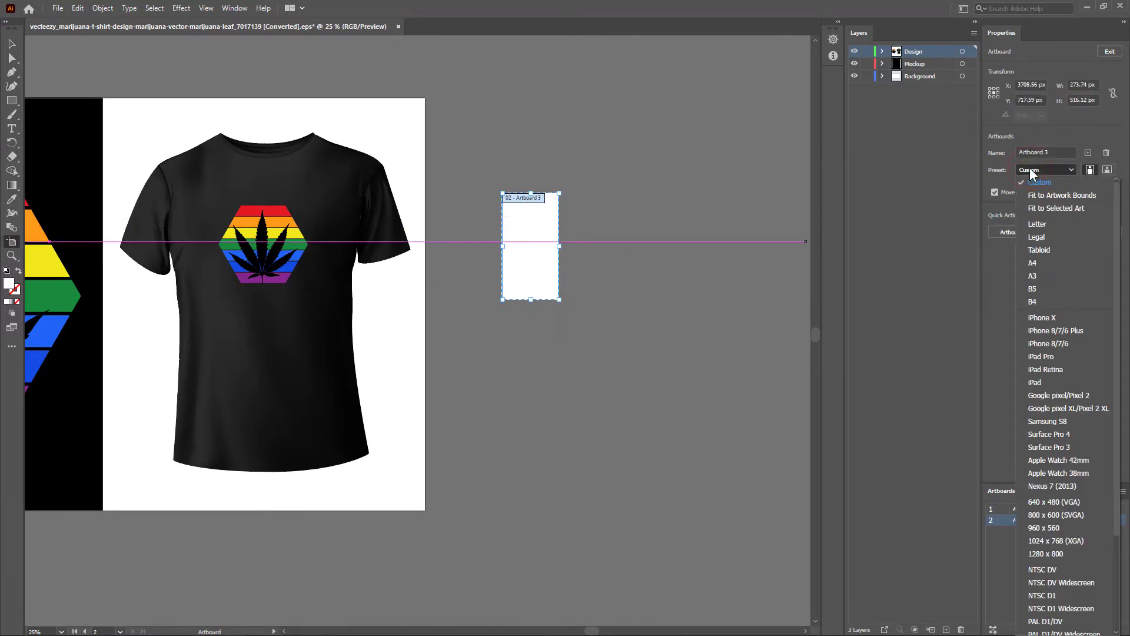
pyautogui.click(1046, 263)
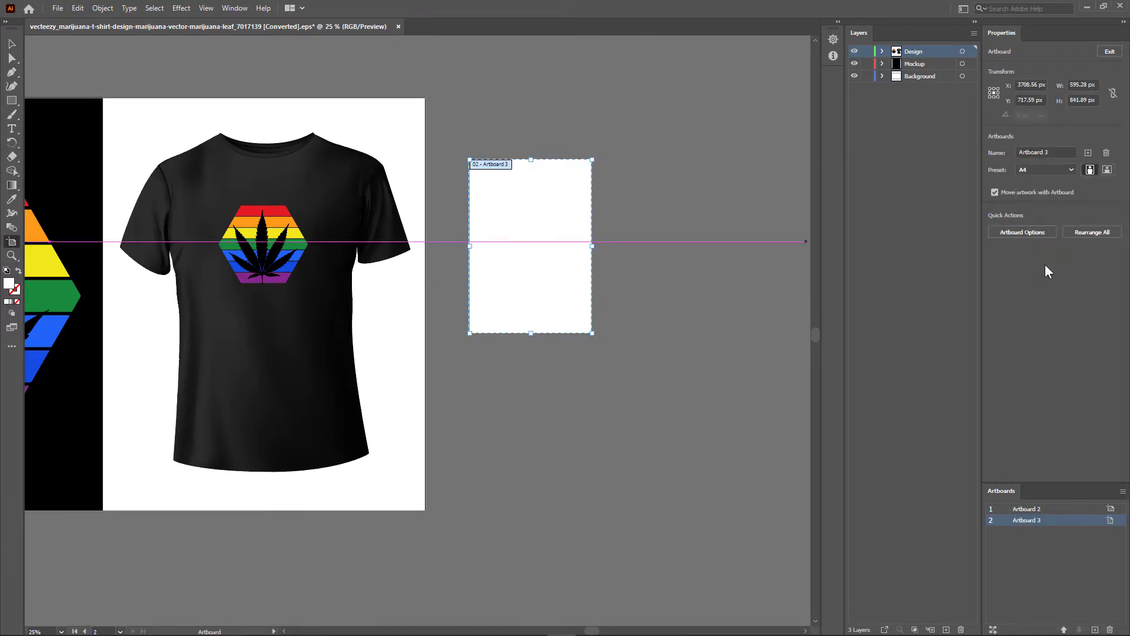
pyautogui.click(11, 43)
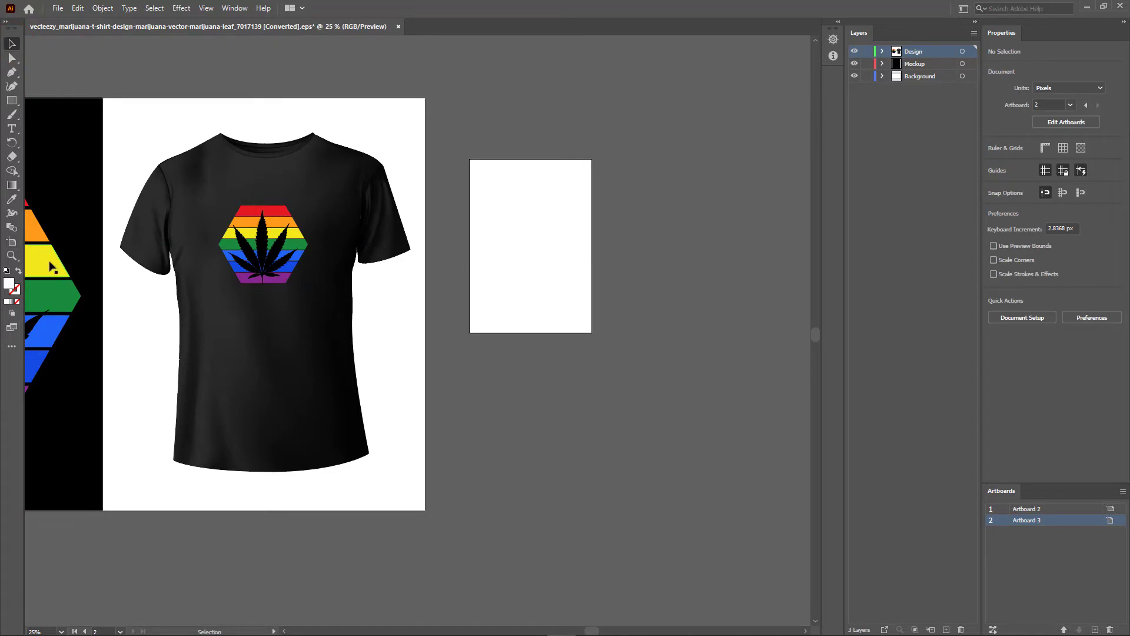
# Move the large hexagon leaf artwork over the new artboard, and show the rulers with their units set to centimeters.
pyautogui.moveTo(51, 267); pyautogui.dragTo(676, 217)
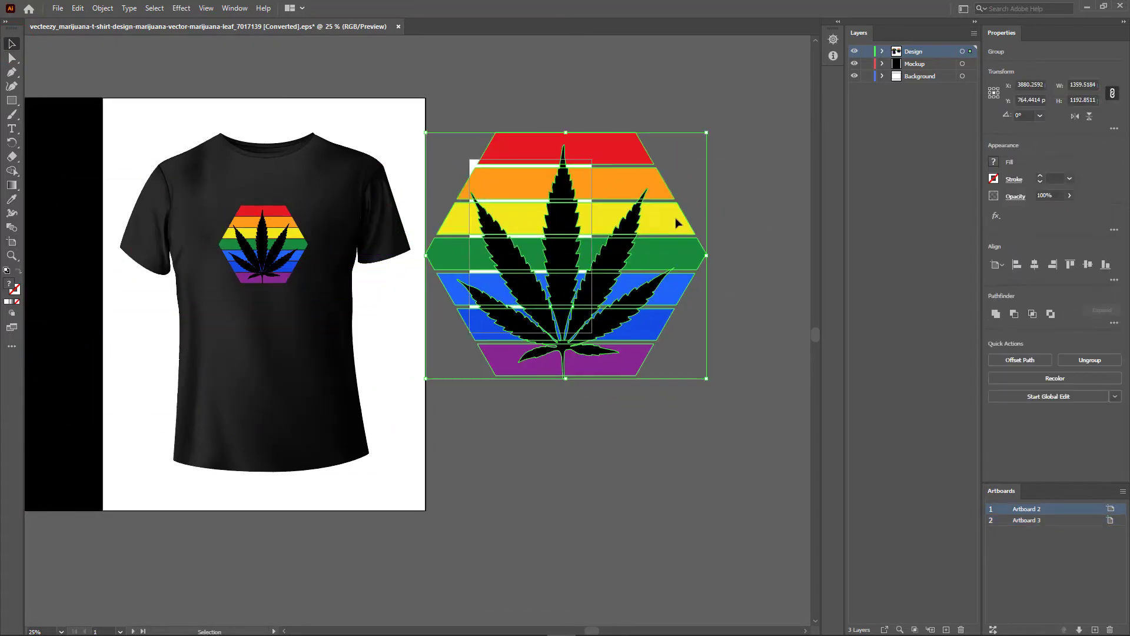
pyautogui.press('a')
pyautogui.hotkey('ctrl', 'r')
pyautogui.press('v')
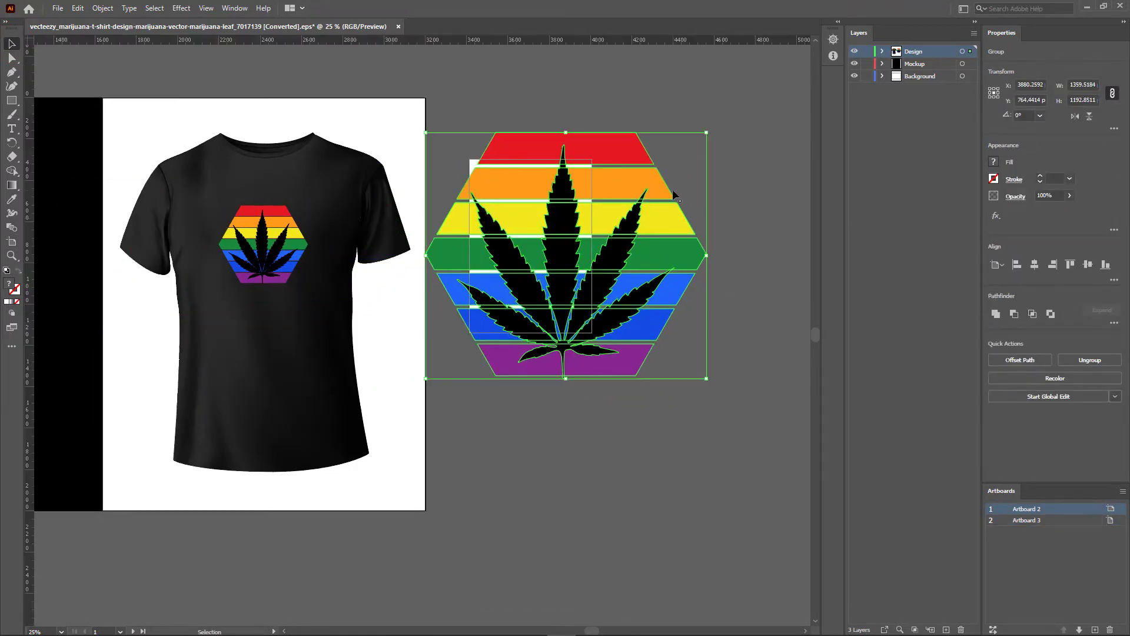
pyautogui.rightClick(657, 42)
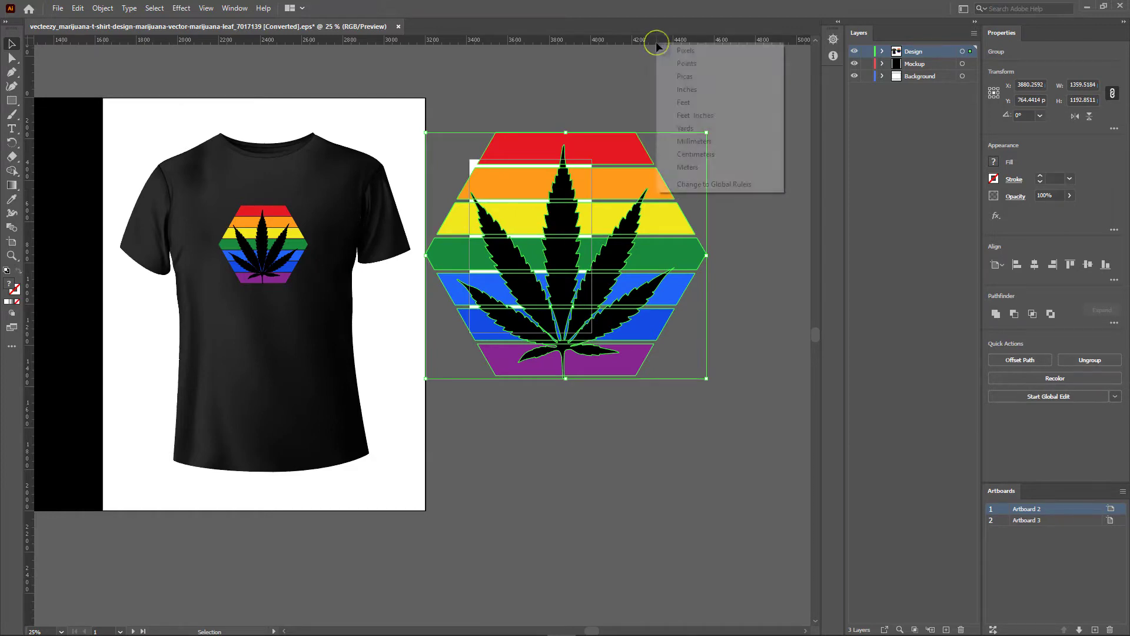
pyautogui.click(729, 155)
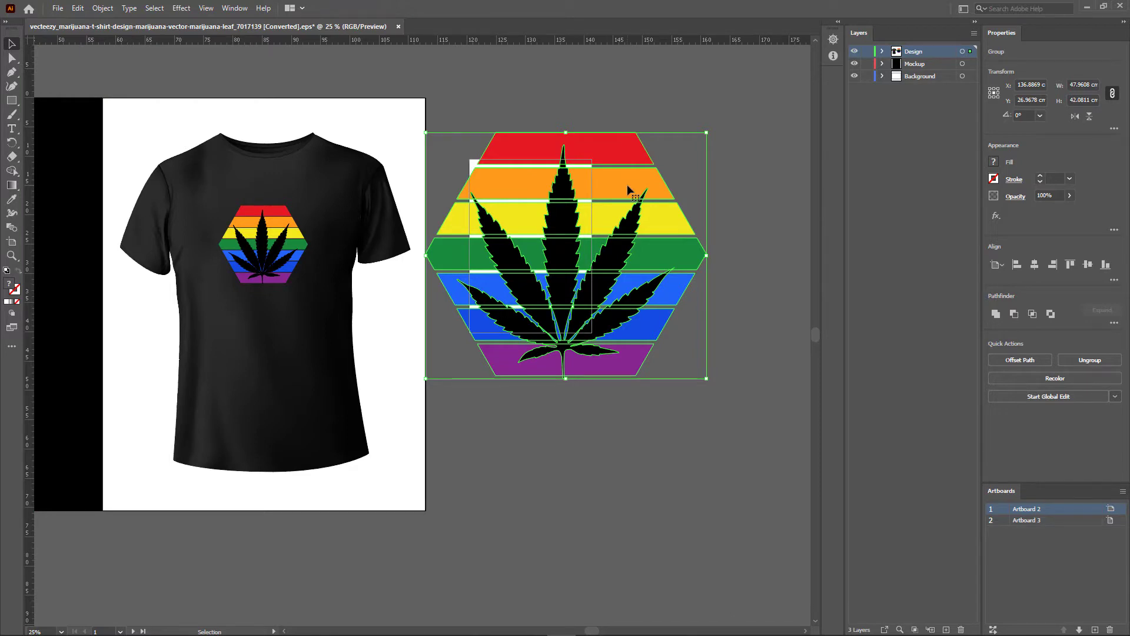
# Expand the appearance of the selected leaf artwork and expand its objects.
pyautogui.click(100, 9)
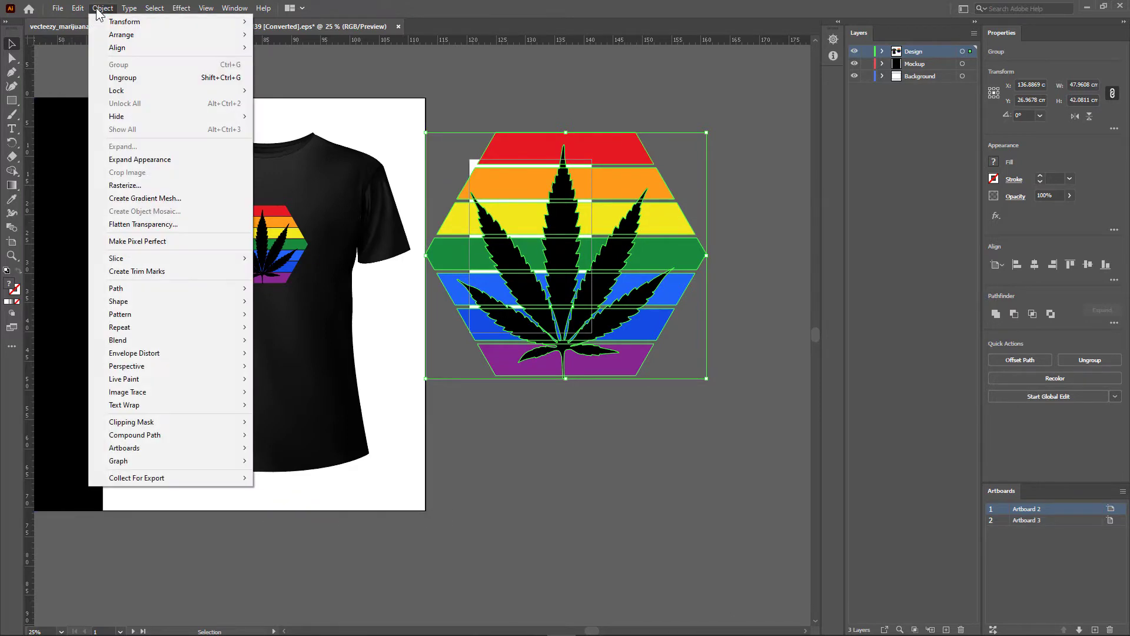
pyautogui.click(131, 159)
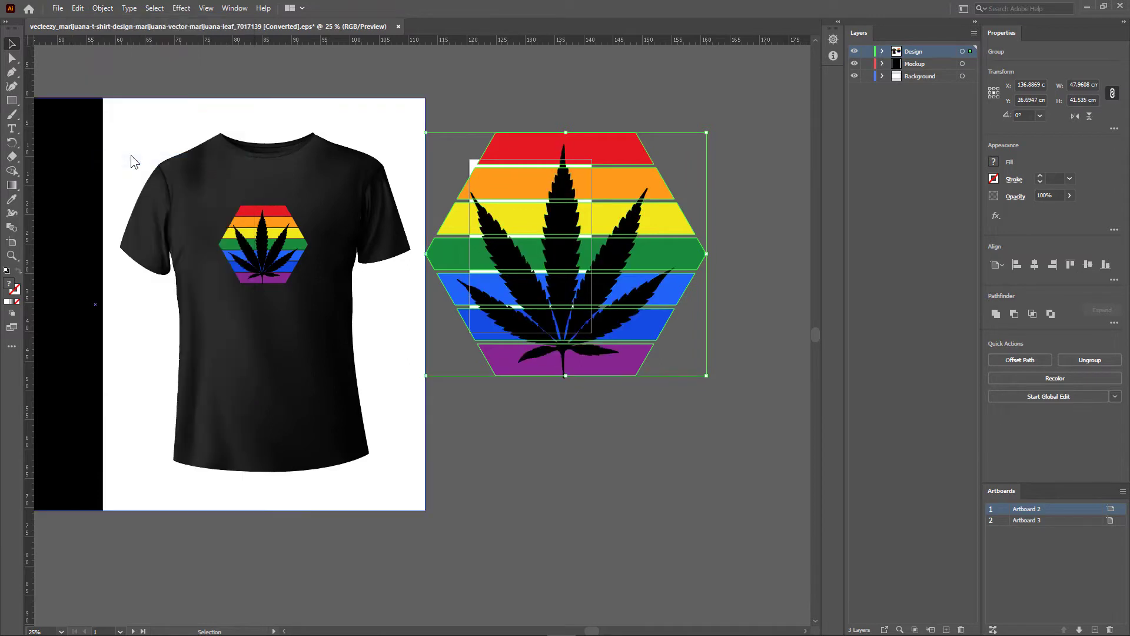
pyautogui.click(103, 8)
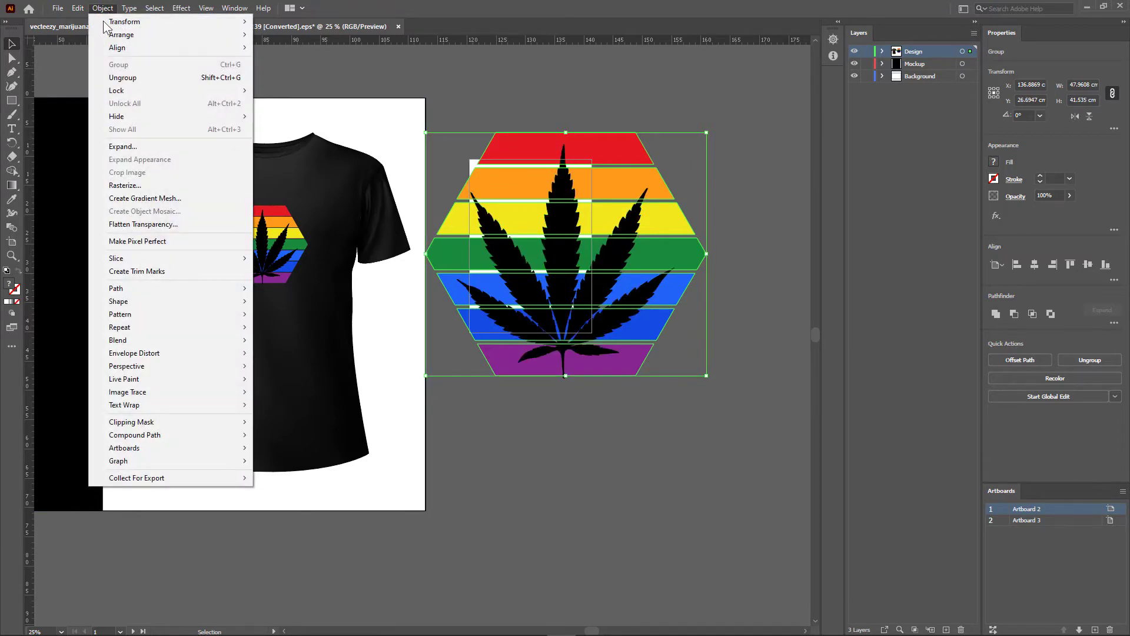
pyautogui.click(127, 150)
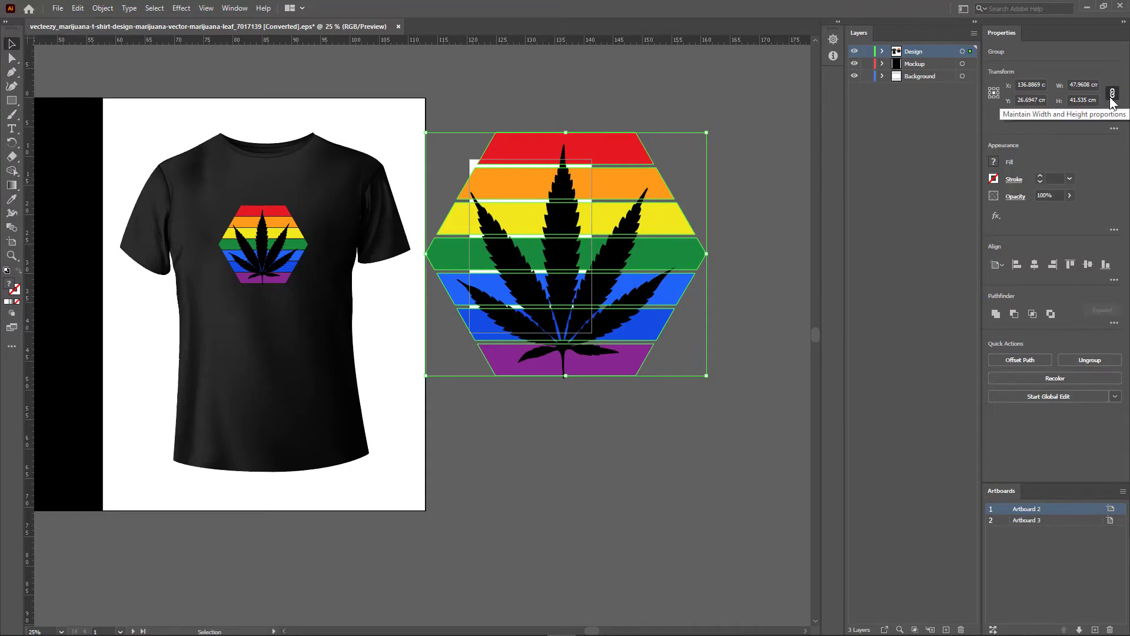
# Scale the leaf artwork proportionally to a width of 15 cm and position it within the A4 artboard.
pyautogui.click(1075, 85)
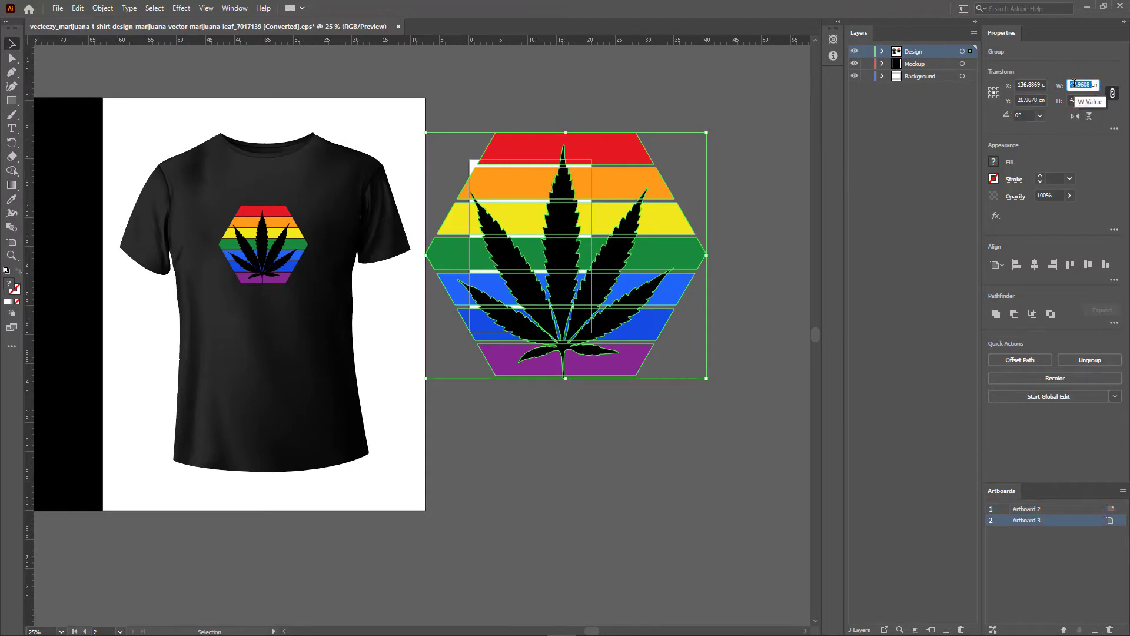
pyautogui.write('1cm')
pyautogui.press('Tab')
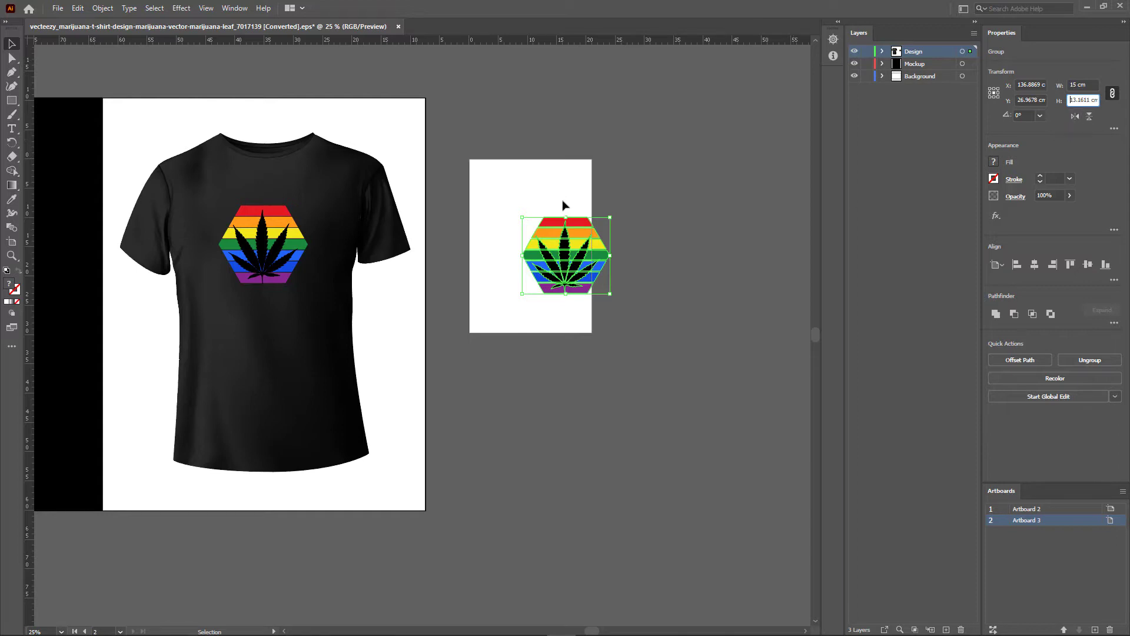
pyautogui.moveTo(578, 227); pyautogui.dragTo(543, 208)
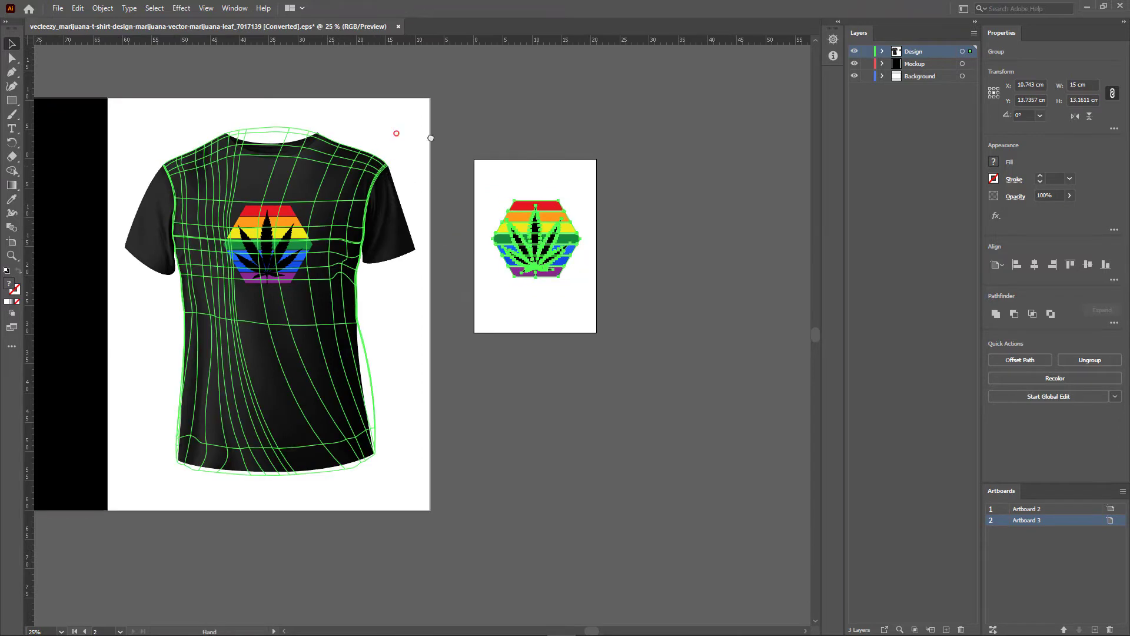
# Delete the T-shirt mockup with its backgrounds, and remove the original large artboard, keeping only the A4 artboard.
pyautogui.moveTo(396, 131); pyautogui.dragTo(633, 126)
pyautogui.moveTo(300, 61); pyautogui.dragTo(547, 310)
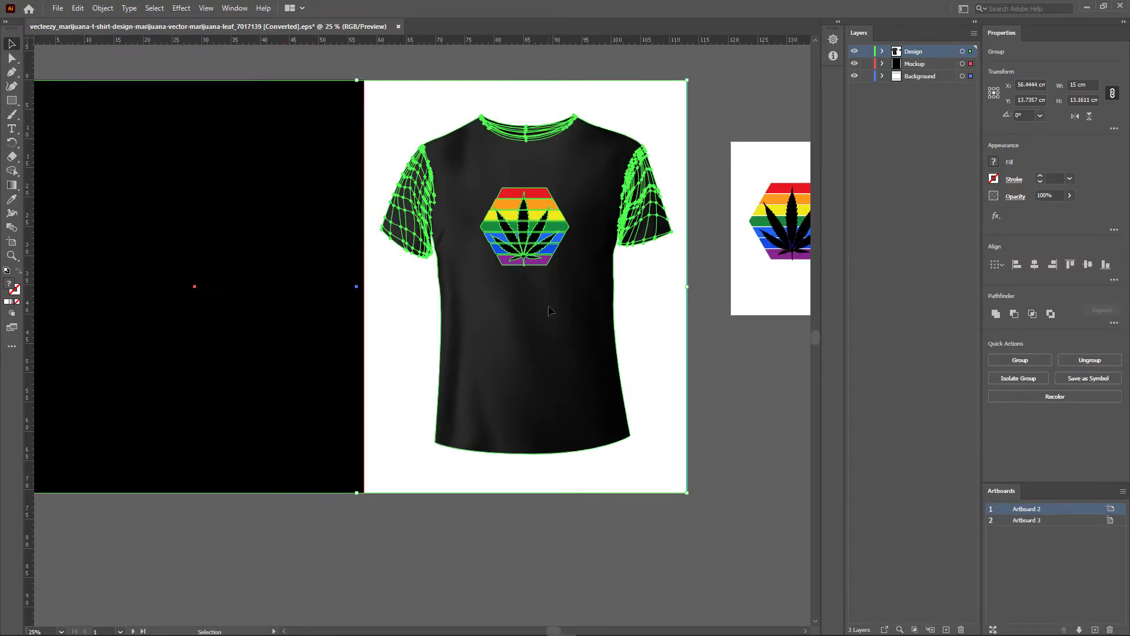
pyautogui.press('Delete')
pyautogui.click(11, 241)
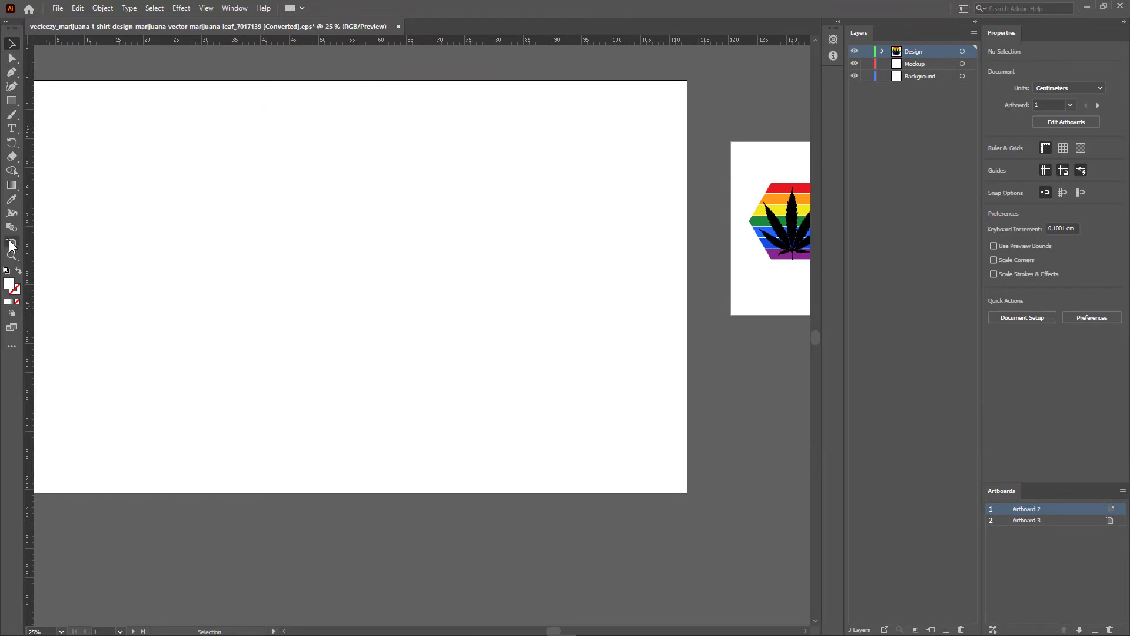
pyautogui.click(419, 232)
pyautogui.press('Delete')
pyautogui.press('Escape')
pyautogui.hotkey('ctrl', '0')
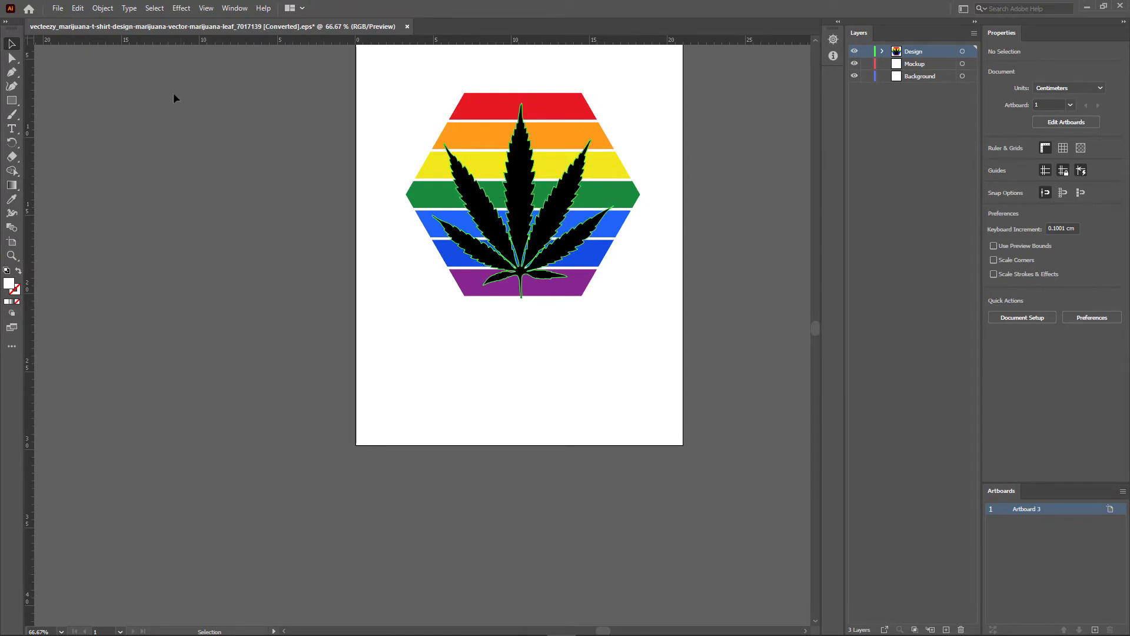
# Save a copy of the document under the name "7 spot color artwork" in Adobe Illustrator (AI) format with the Illustrator 2020 options.
pyautogui.click(61, 9)
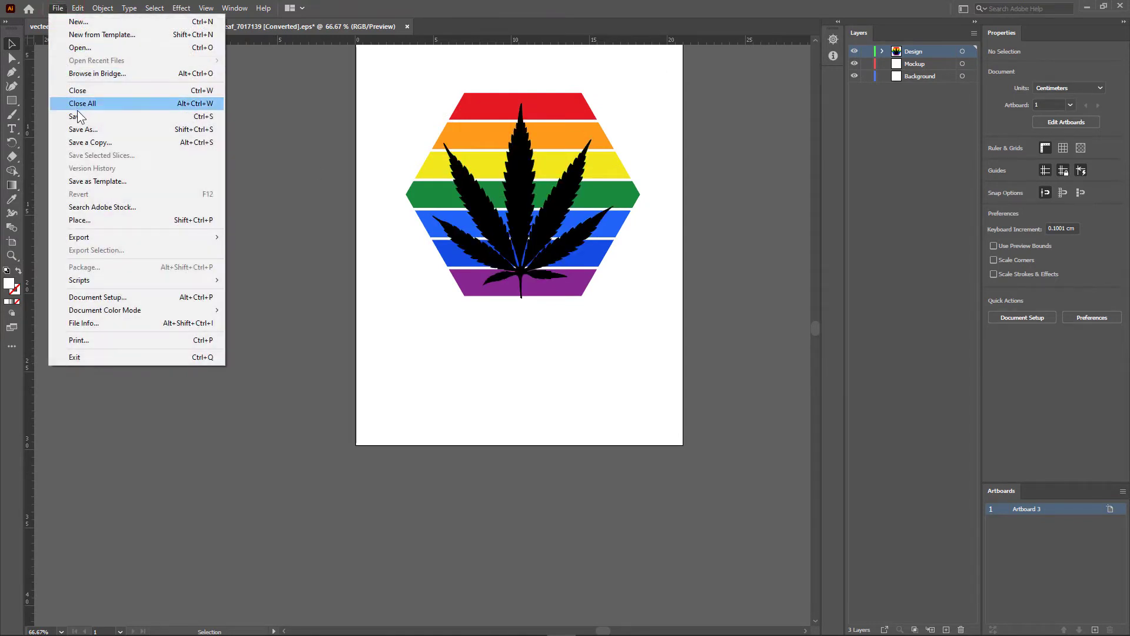
pyautogui.click(85, 131)
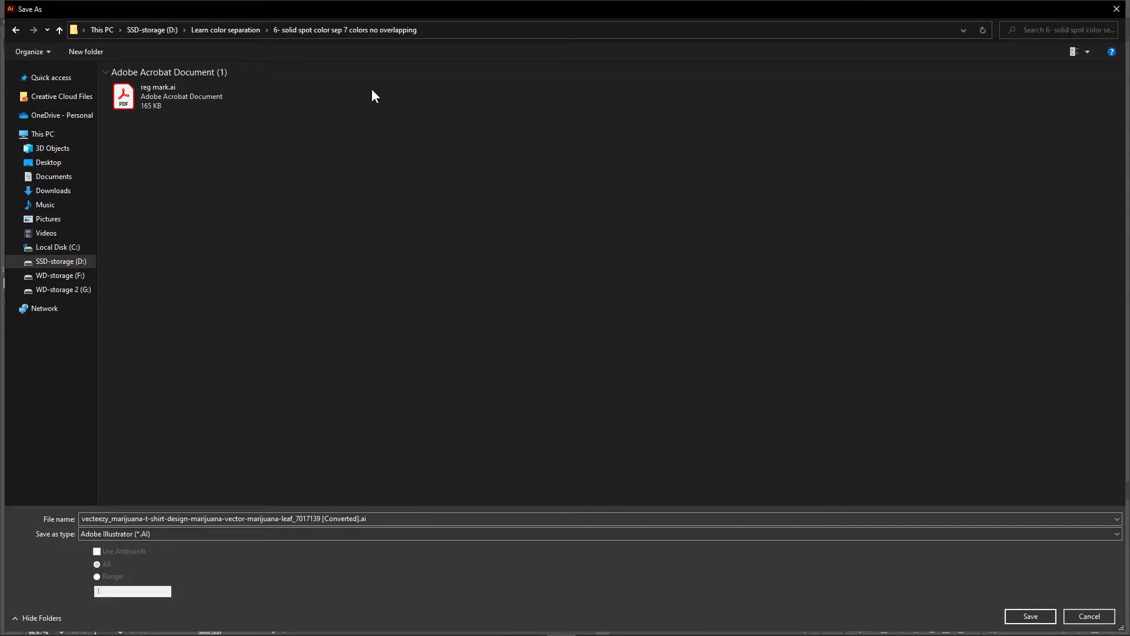
pyautogui.hotkey('ctrl', 'a')
pyautogui.write('7')
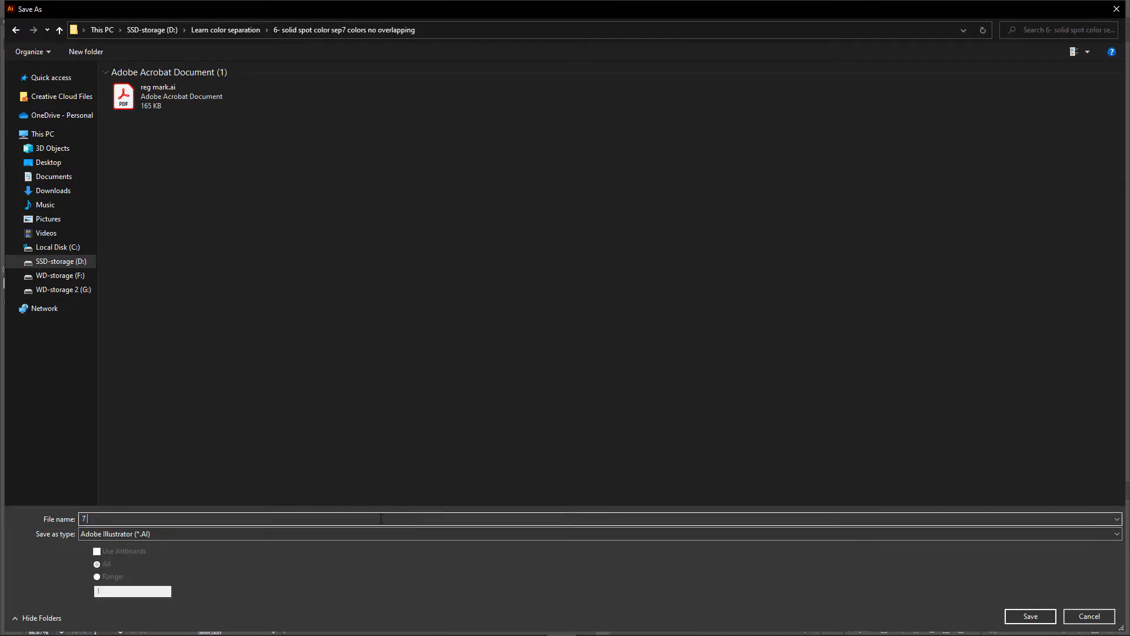
pyautogui.write(' spot color artwork')
pyautogui.click(1010, 615)
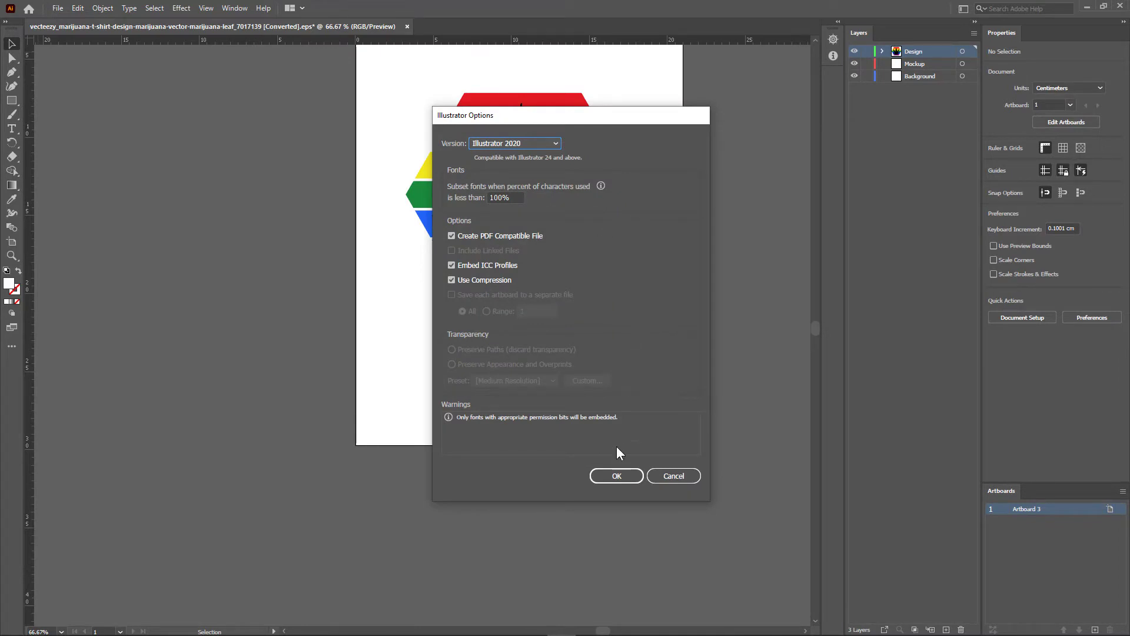
pyautogui.click(617, 476)
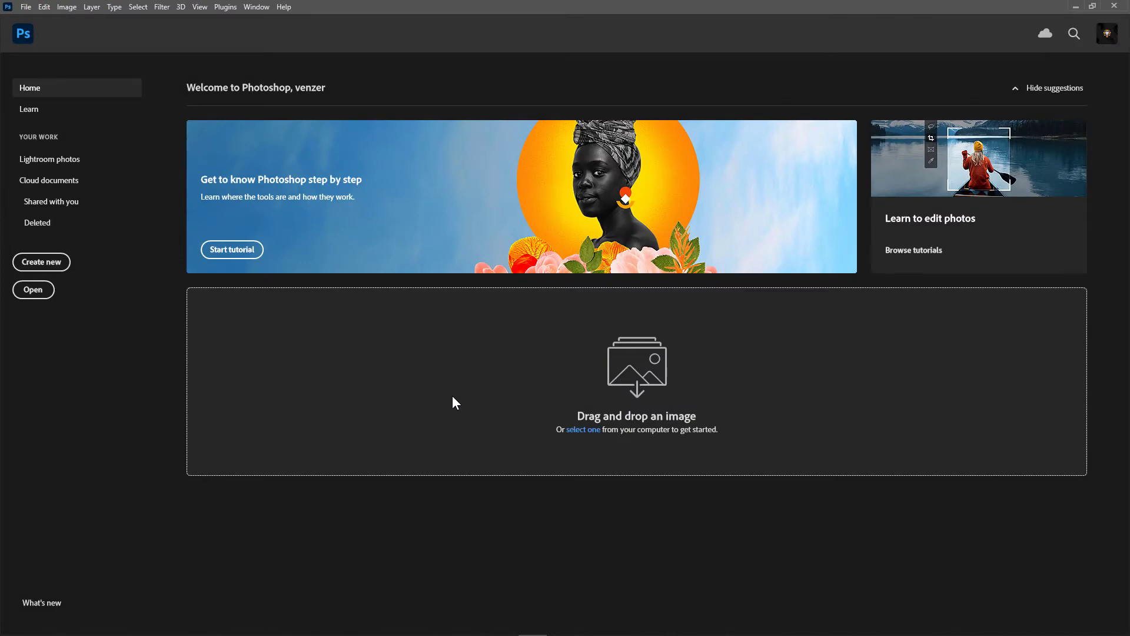
# Import "7 spot color artwork.ai" into Photoshop at 15 cm width and 600 pixels/inch in RGB Color mode, cropped to Bounding Box without anti-aliasing.
pyautogui.click(26, 7)
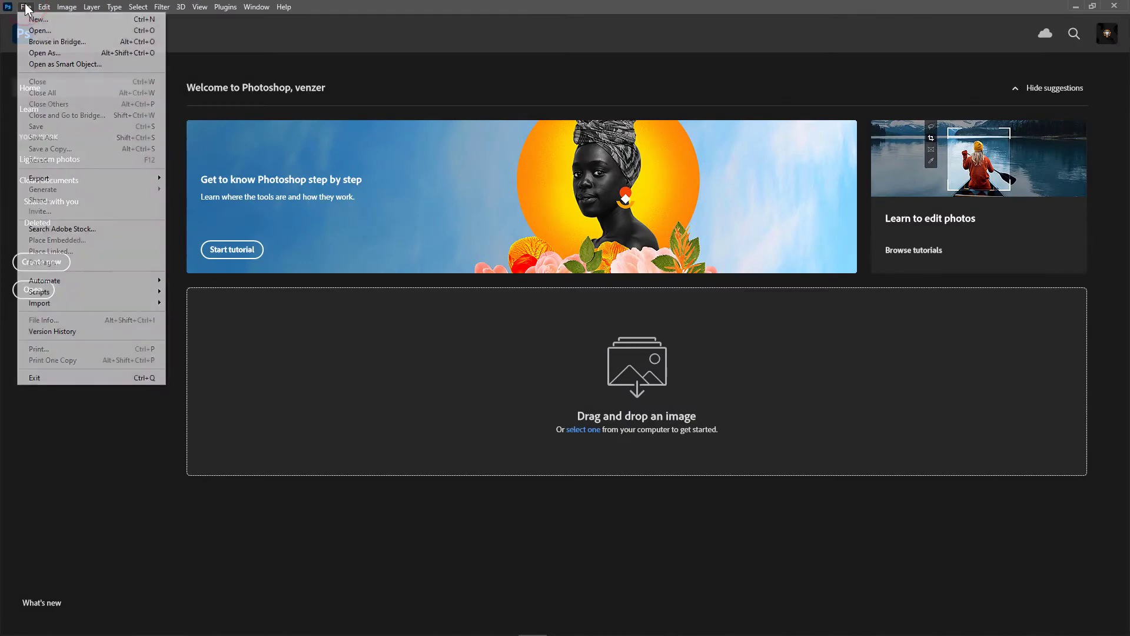
pyautogui.click(46, 27)
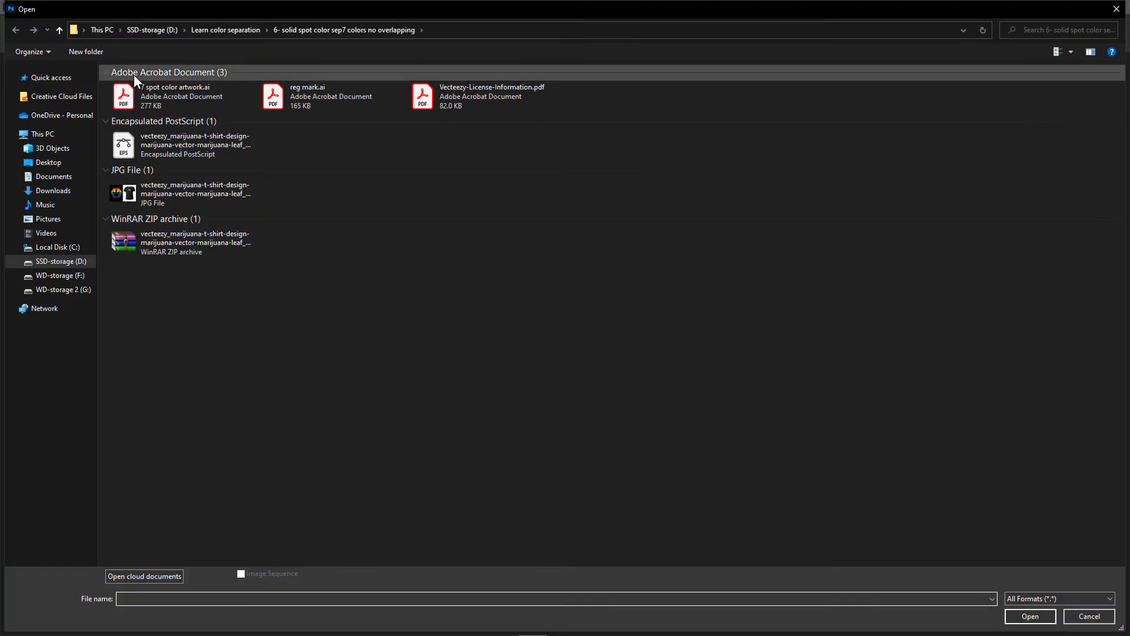
pyautogui.doubleClick(143, 88)
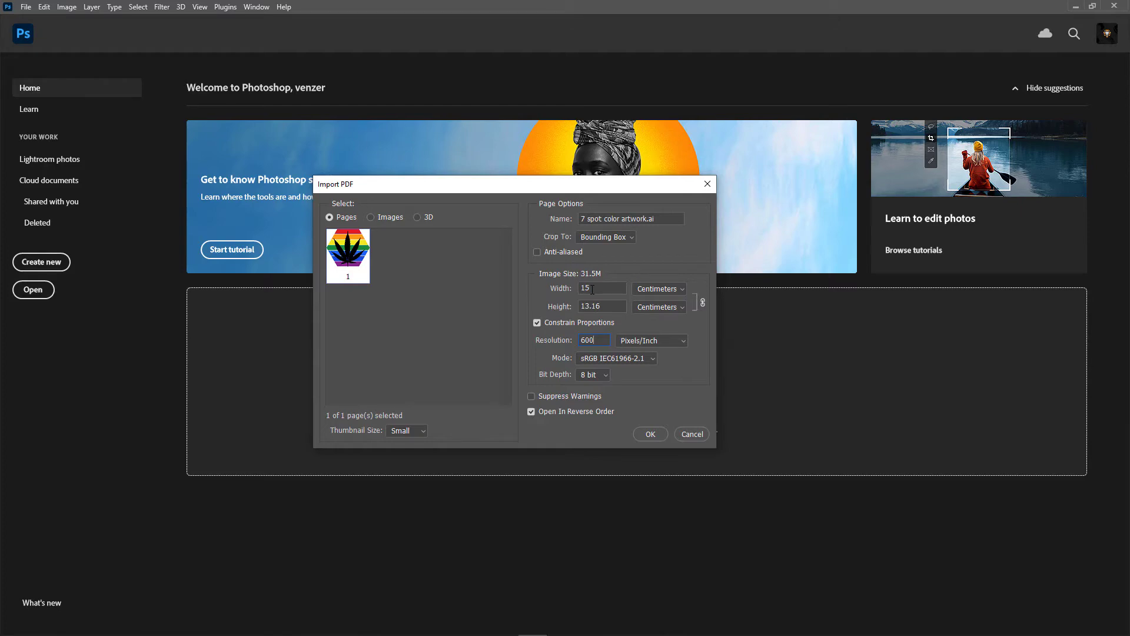
pyautogui.click(649, 359)
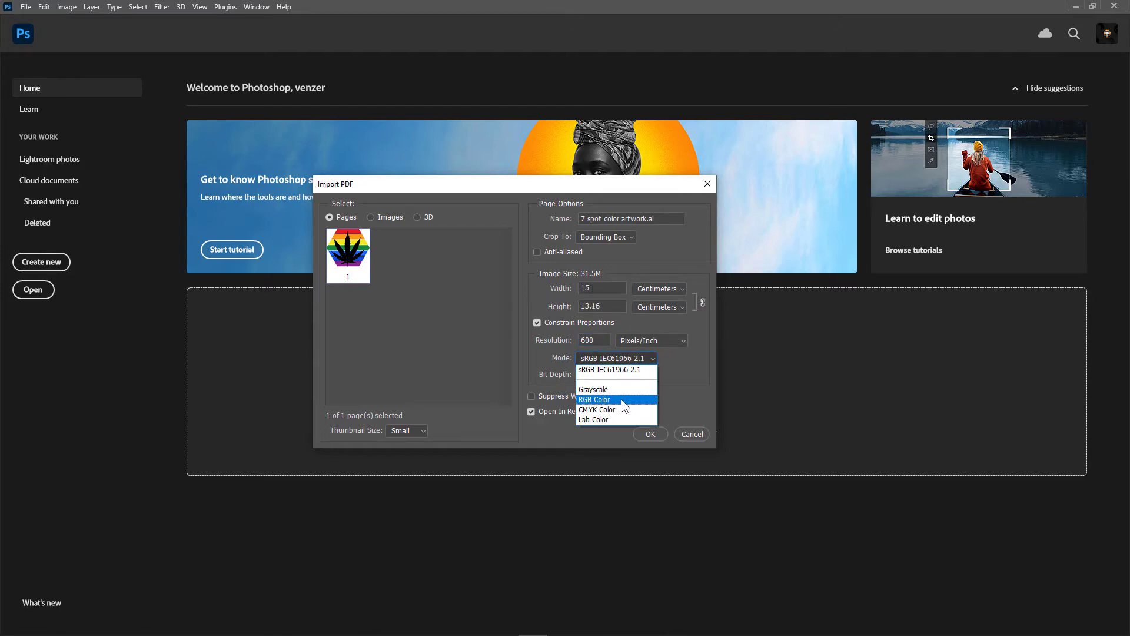
pyautogui.click(625, 400)
pyautogui.click(651, 434)
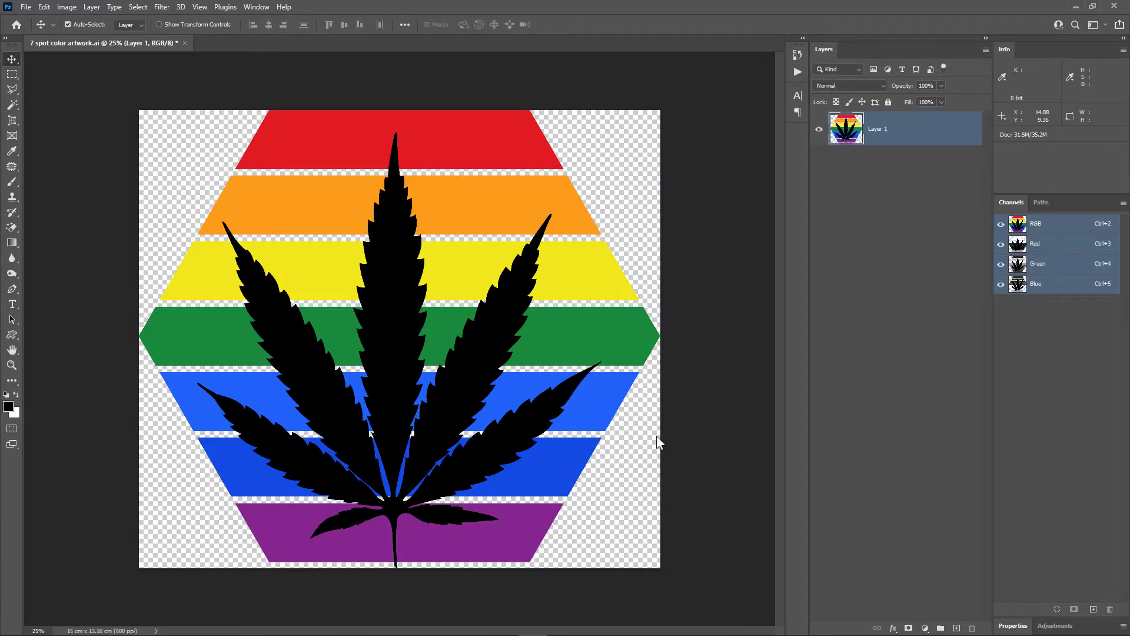
# Rename the imported layer as "artwork".
pyautogui.doubleClick(876, 128)
pyautogui.write('artwork')
pyautogui.press('Return')
# Enlarge the canvas relatively by 2 inches in both width and height, keeping the artwork centred.
pyautogui.click(67, 7)
pyautogui.click(86, 106)
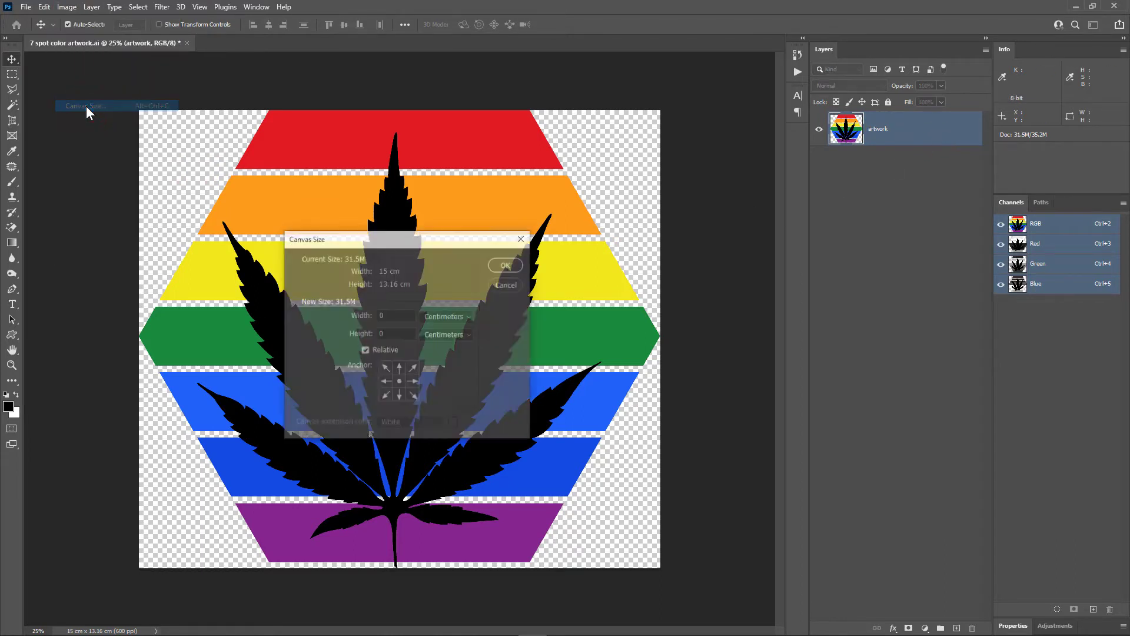
pyautogui.click(434, 315)
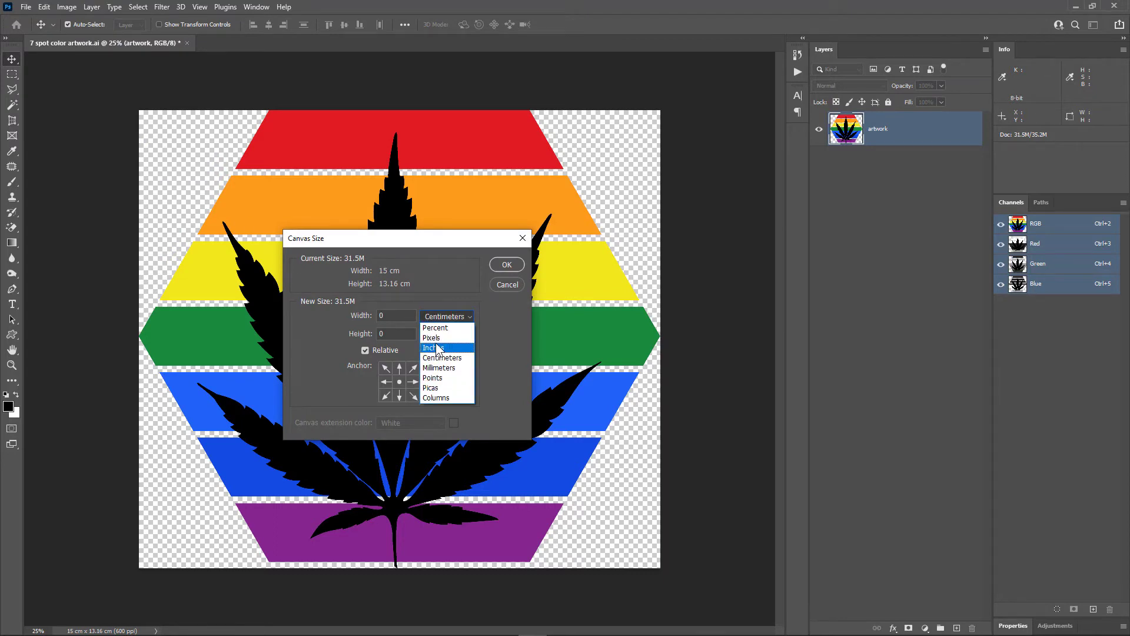
pyautogui.click(436, 344)
pyautogui.click(395, 315)
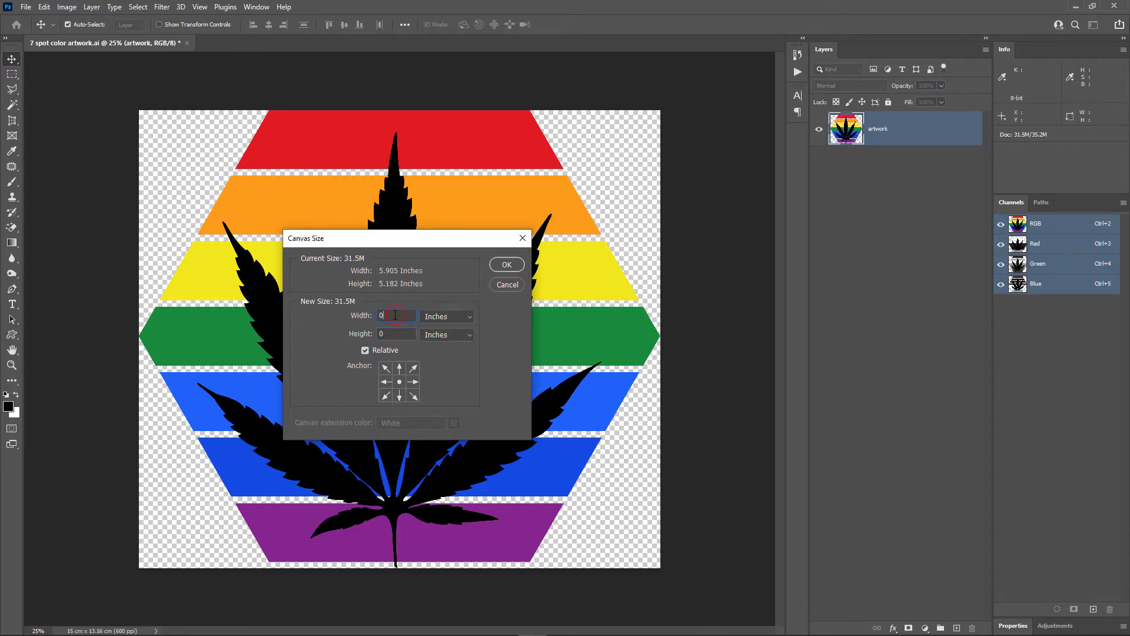
pyautogui.press('BackSpace')
pyautogui.write('2')
pyautogui.click(504, 265)
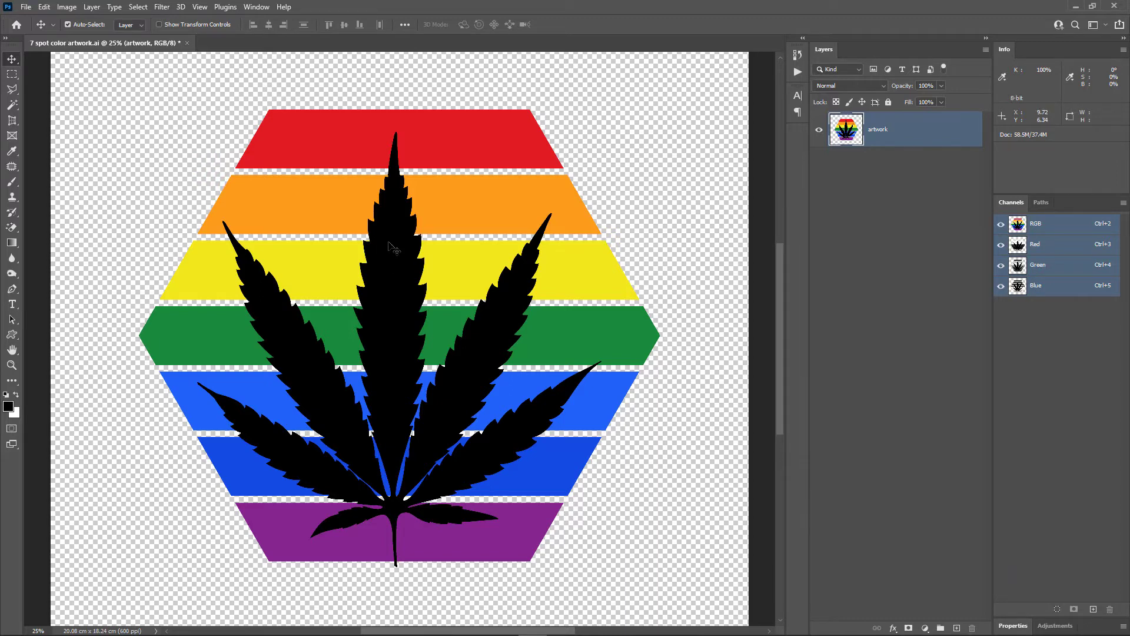
# Erase all the black leaf areas from the artwork layer using the Magic Eraser with Contiguous off and tolerance 32.
pyautogui.click(13, 227)
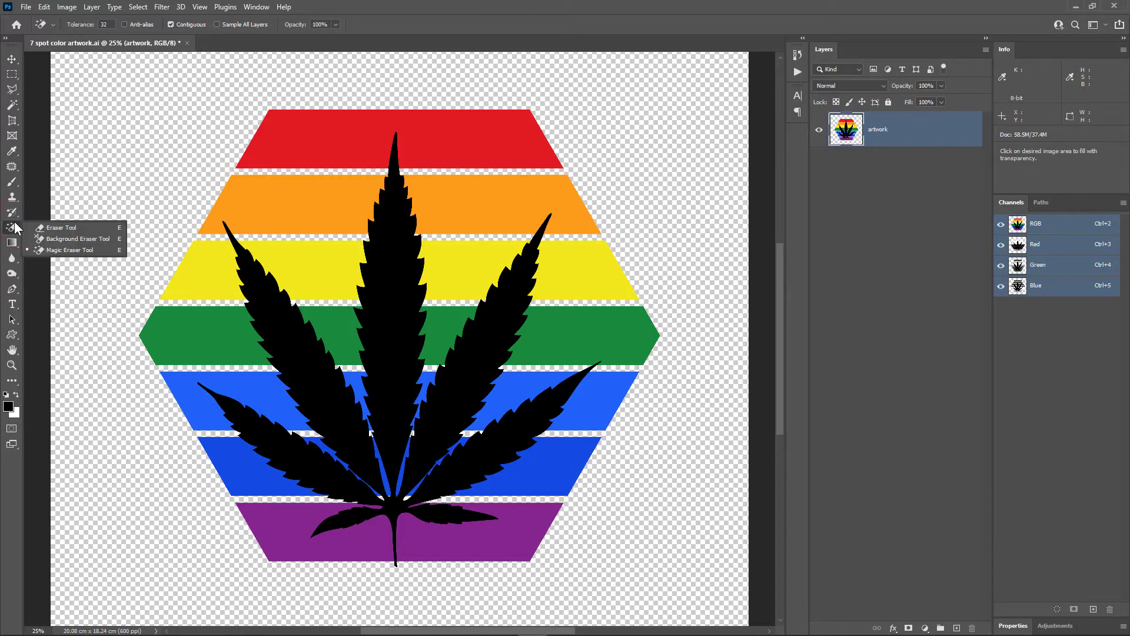
pyautogui.click(77, 249)
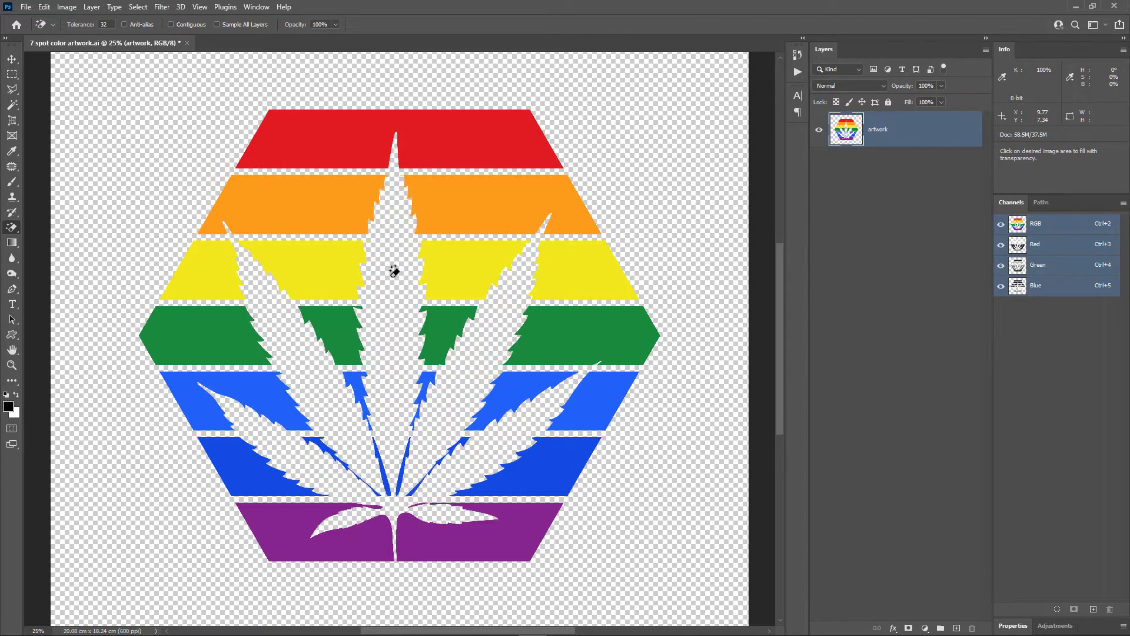
pyautogui.click(394, 270)
# Add a new layer above the artwork layer and name it "tshirt color".
pyautogui.click(957, 628)
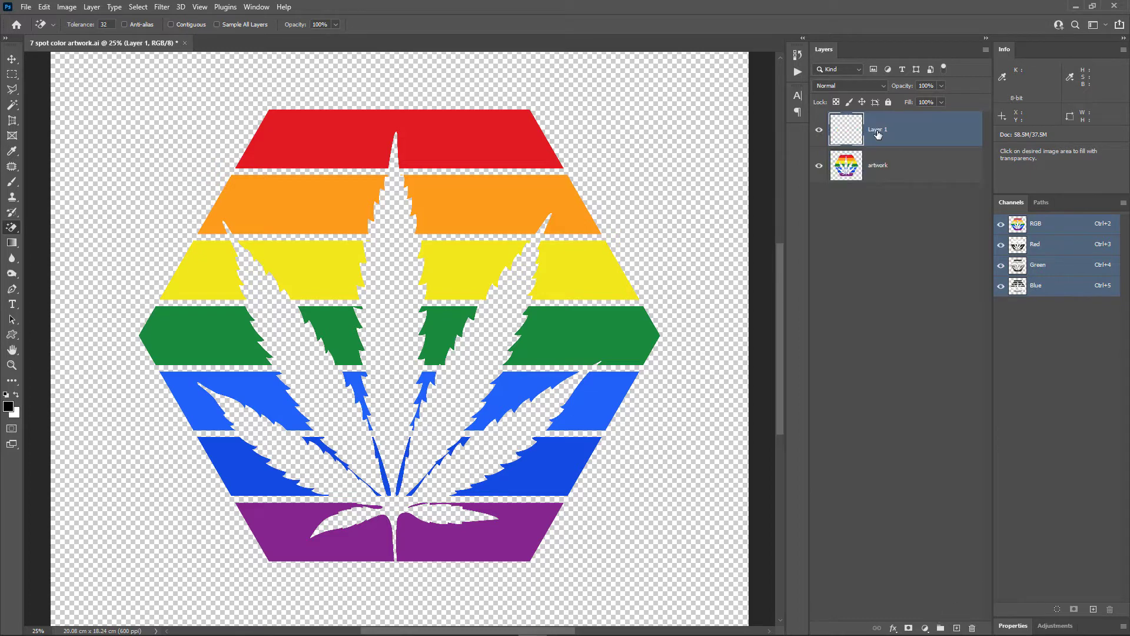
pyautogui.doubleClick(878, 132)
pyautogui.write('tshirt color')
pyautogui.click(926, 131)
# Fill the tshirt color layer with Black in Normal mode at 100% opacity.
pyautogui.click(44, 7)
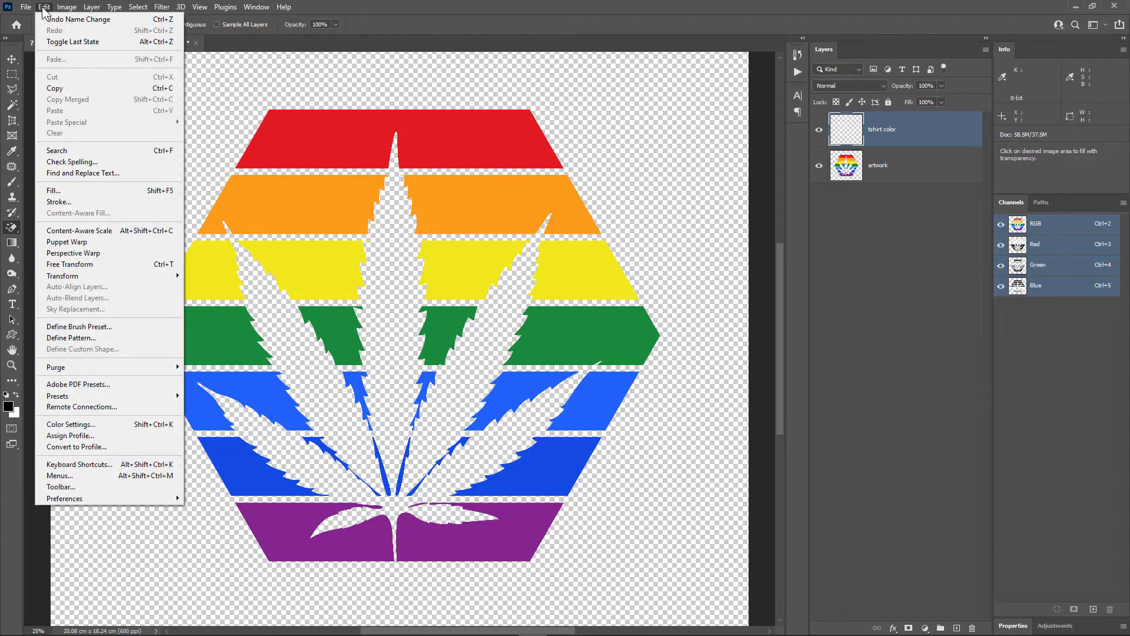
pyautogui.click(91, 190)
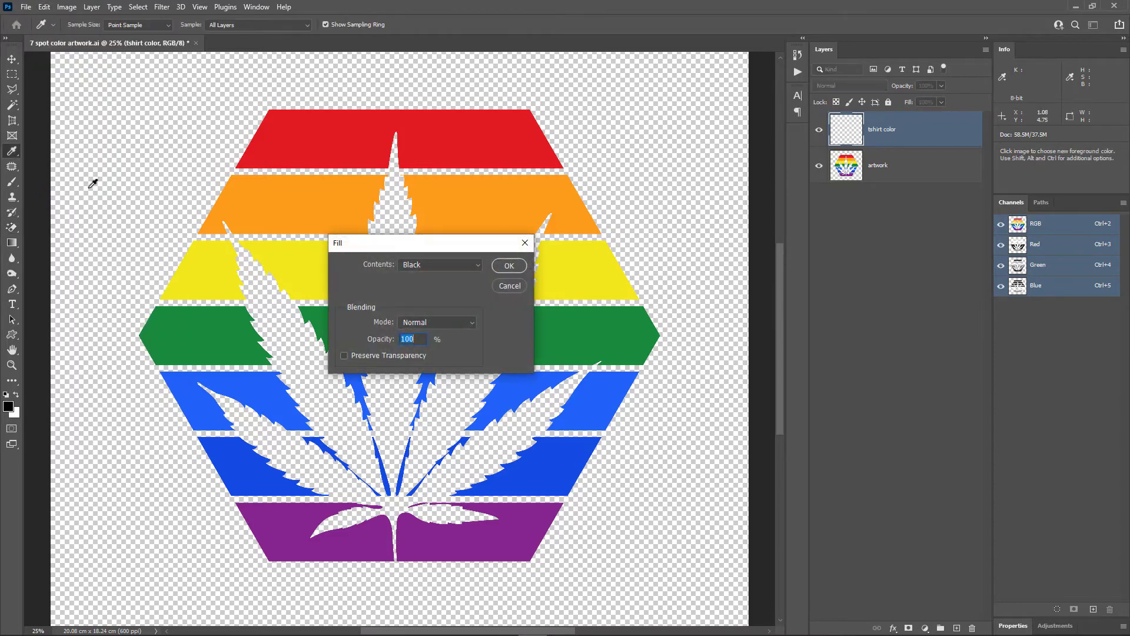
pyautogui.click(454, 266)
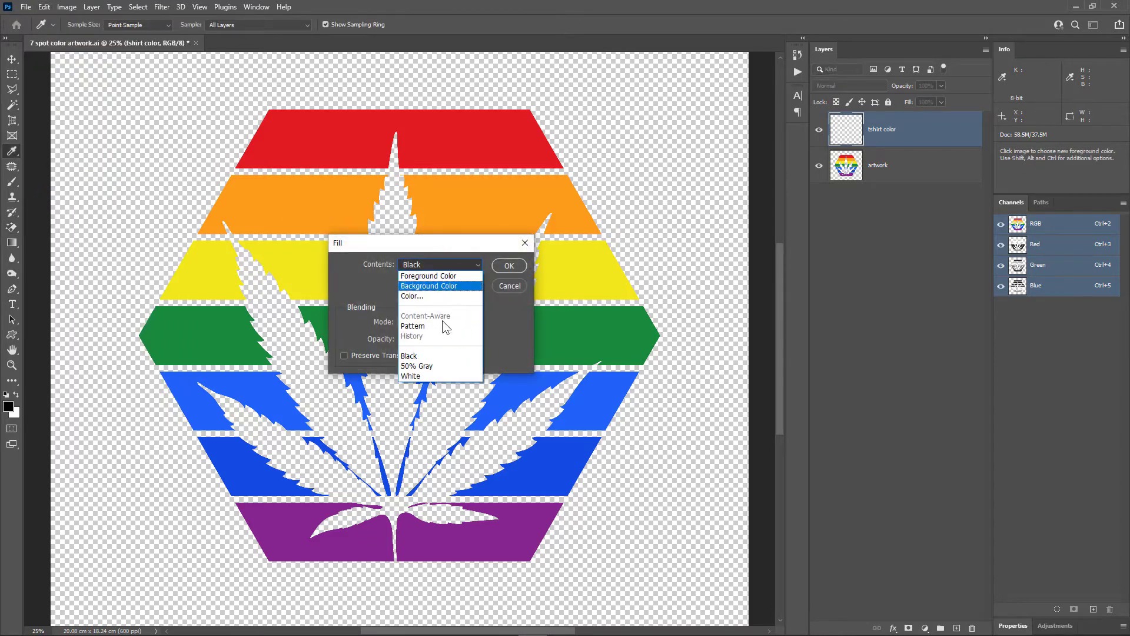
pyautogui.click(447, 356)
pyautogui.click(510, 266)
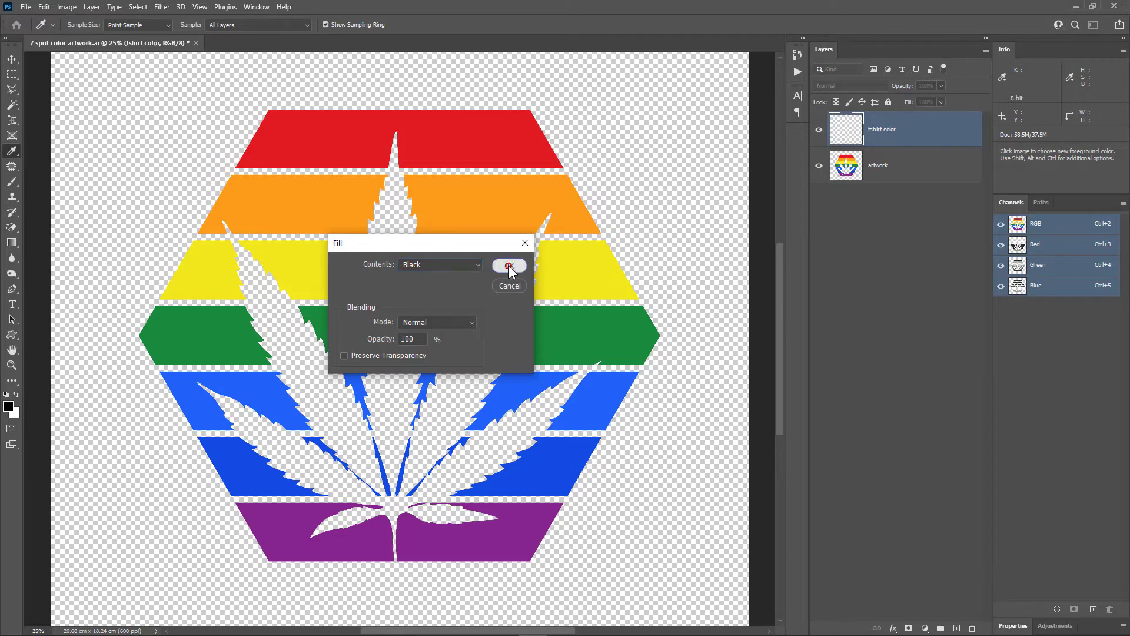
pyautogui.press('e')
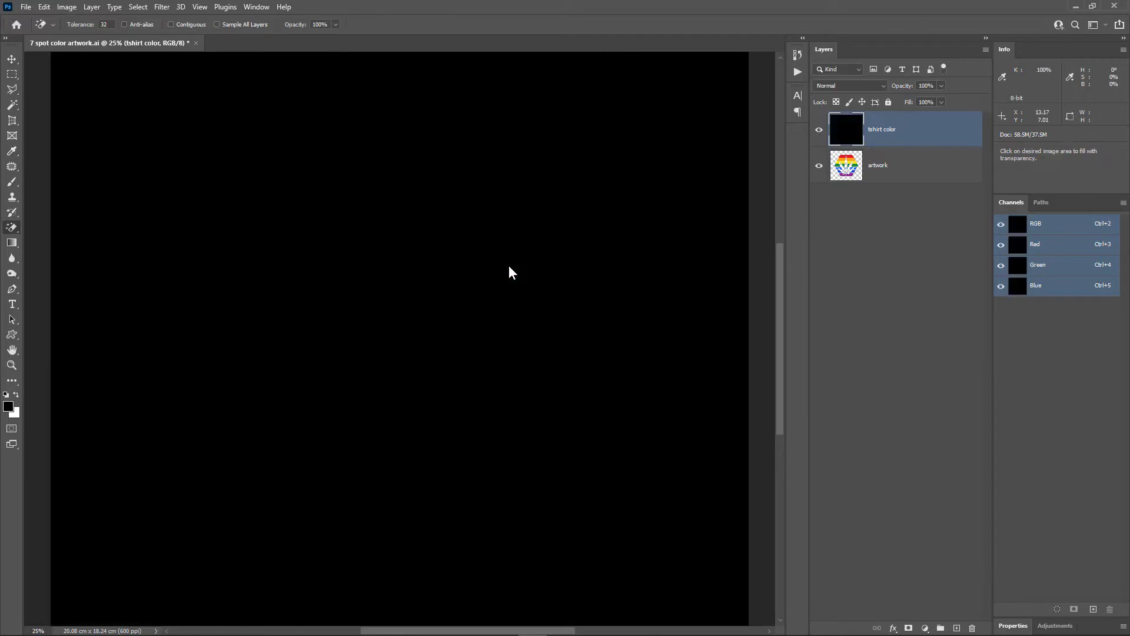
# Duplicate the artwork layer as "artwork copy" and move the copy above the tshirt color layer.
pyautogui.click(904, 172)
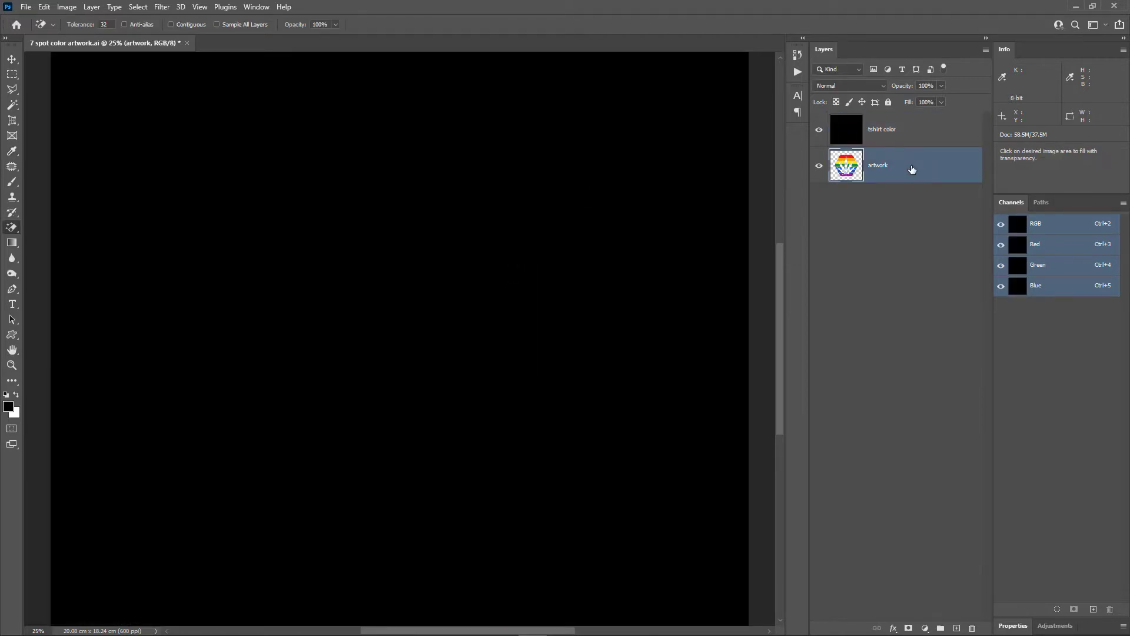
pyautogui.rightClick(912, 170)
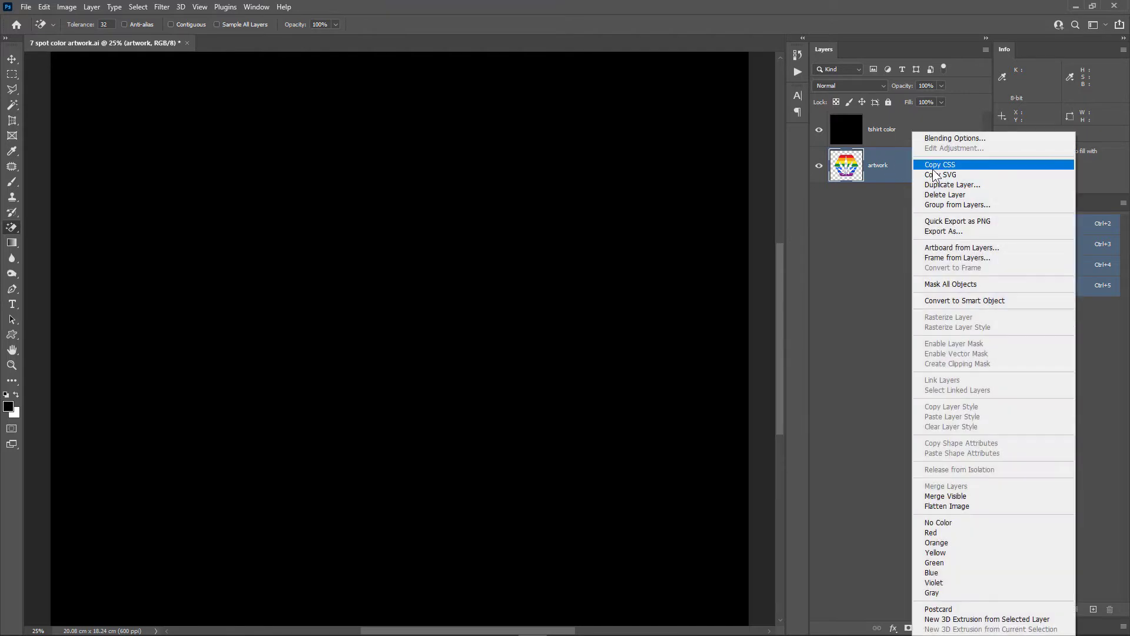
pyautogui.click(949, 181)
pyautogui.click(552, 234)
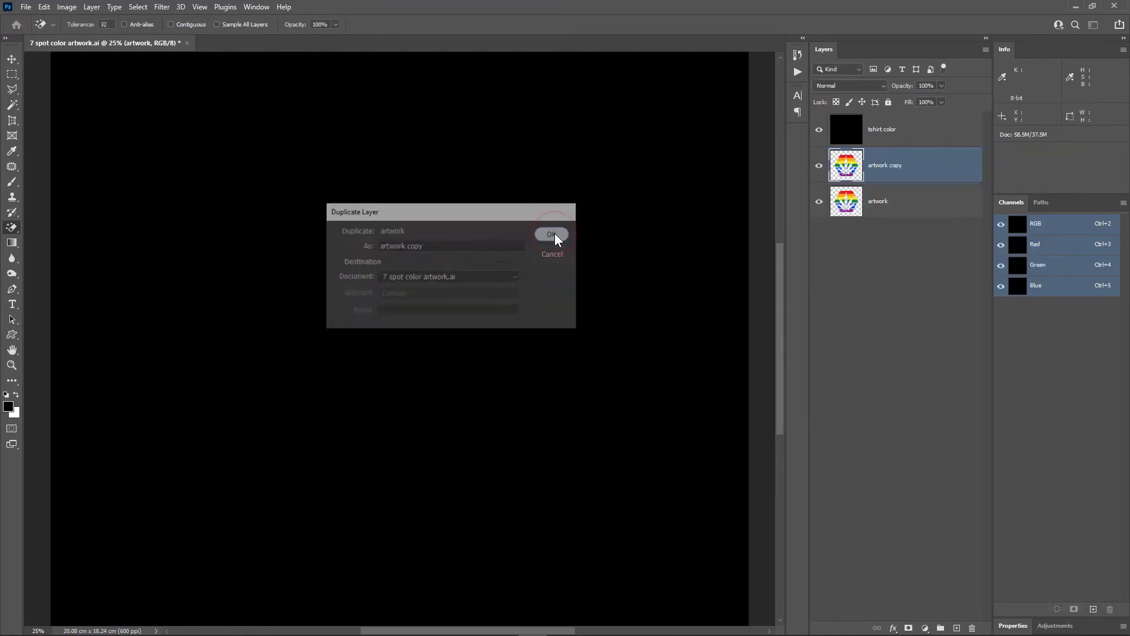
pyautogui.moveTo(934, 172); pyautogui.dragTo(939, 121)
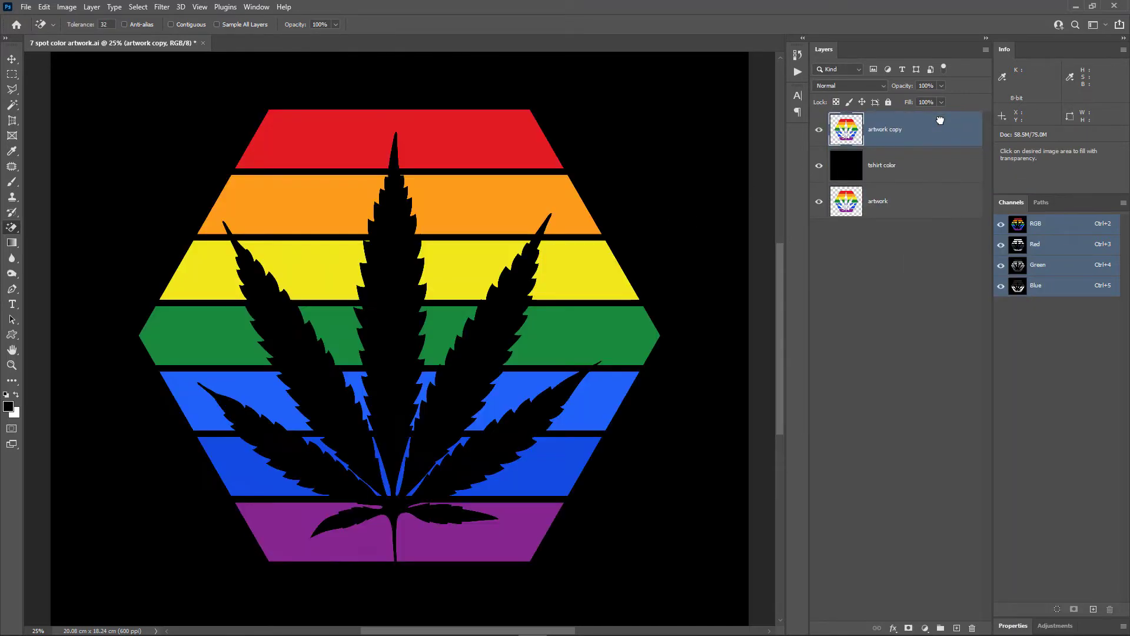
# Examine the edges between the coloured stripes and the black leaf across the design at high magnification.
pyautogui.scroll(5, 354, 238)
pyautogui.scroll(3, 355, 238)
pyautogui.press('v')
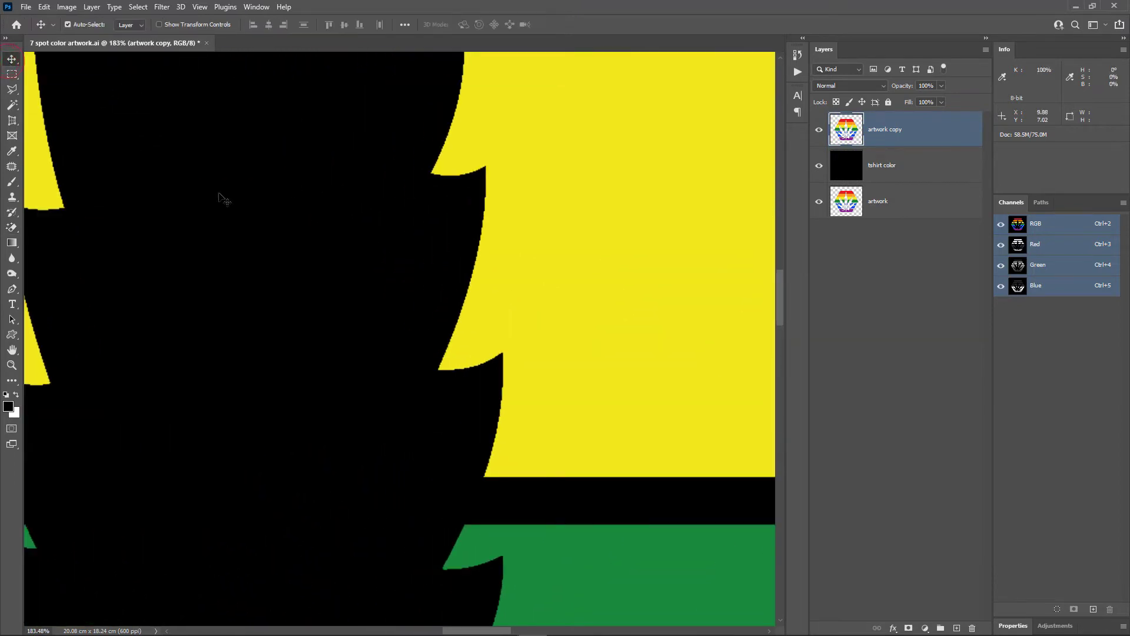
pyautogui.moveTo(323, 310); pyautogui.dragTo(389, 240)
pyautogui.moveTo(391, 404); pyautogui.dragTo(353, 320)
pyautogui.moveTo(330, 459); pyautogui.dragTo(295, 330)
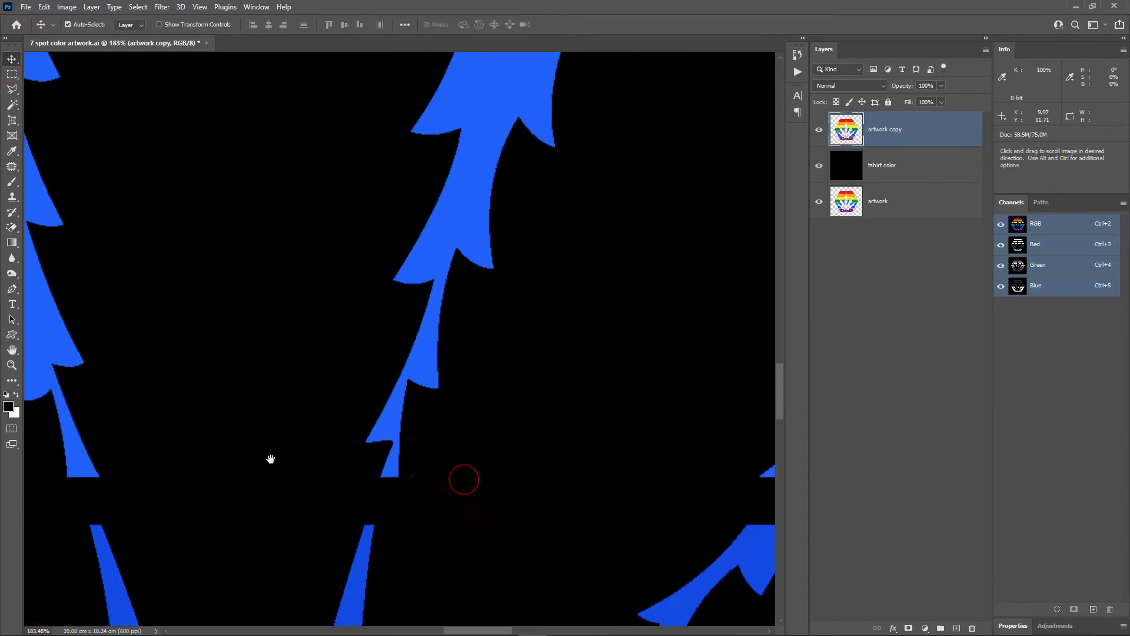
pyautogui.moveTo(275, 461); pyautogui.dragTo(330, 374)
pyautogui.moveTo(353, 495); pyautogui.dragTo(465, 371)
pyautogui.moveTo(353, 89); pyautogui.dragTo(368, 343)
pyautogui.moveTo(388, 106); pyautogui.dragTo(398, 294)
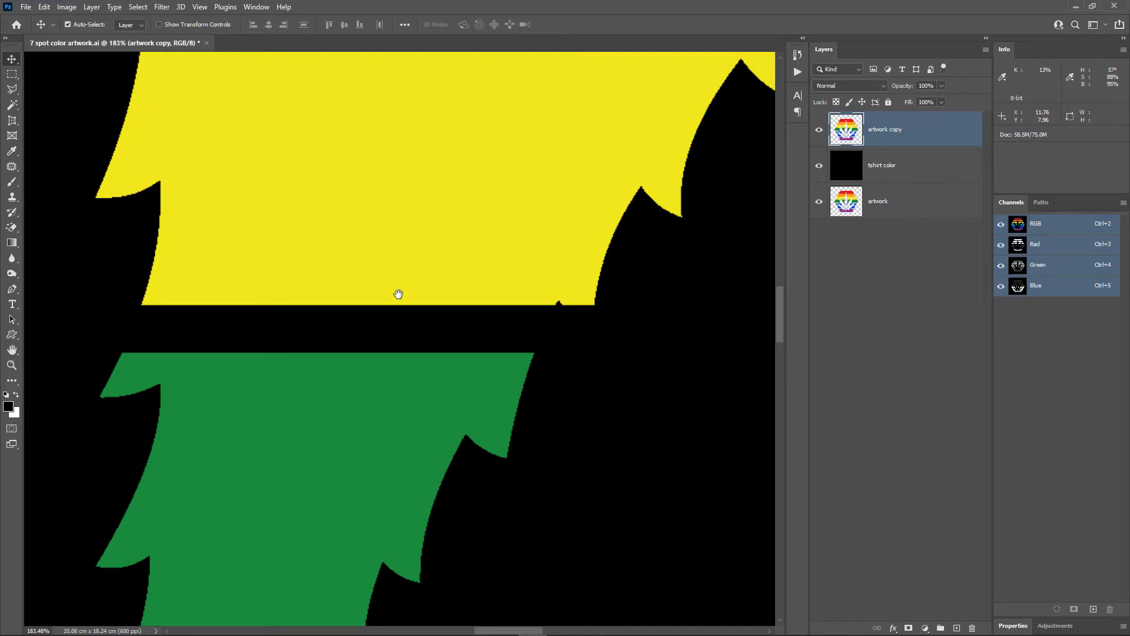
pyautogui.scroll(-10, 394, 300)
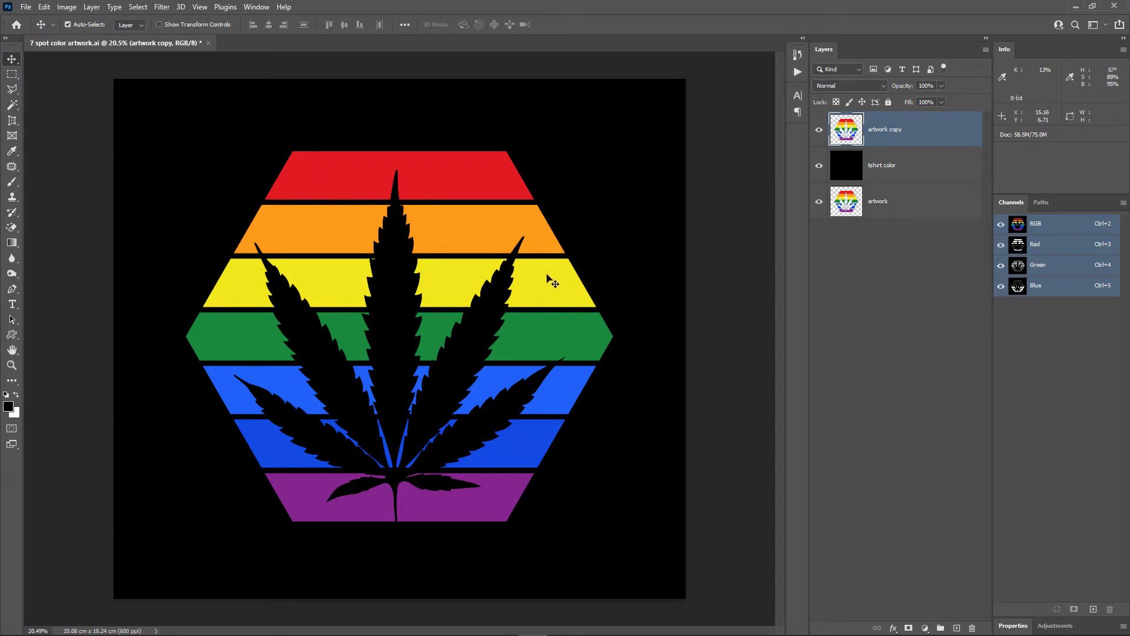
# Activate the Magic Wand tool for use on the artwork copy layer.
pyautogui.click(912, 137)
pyautogui.click(12, 106)
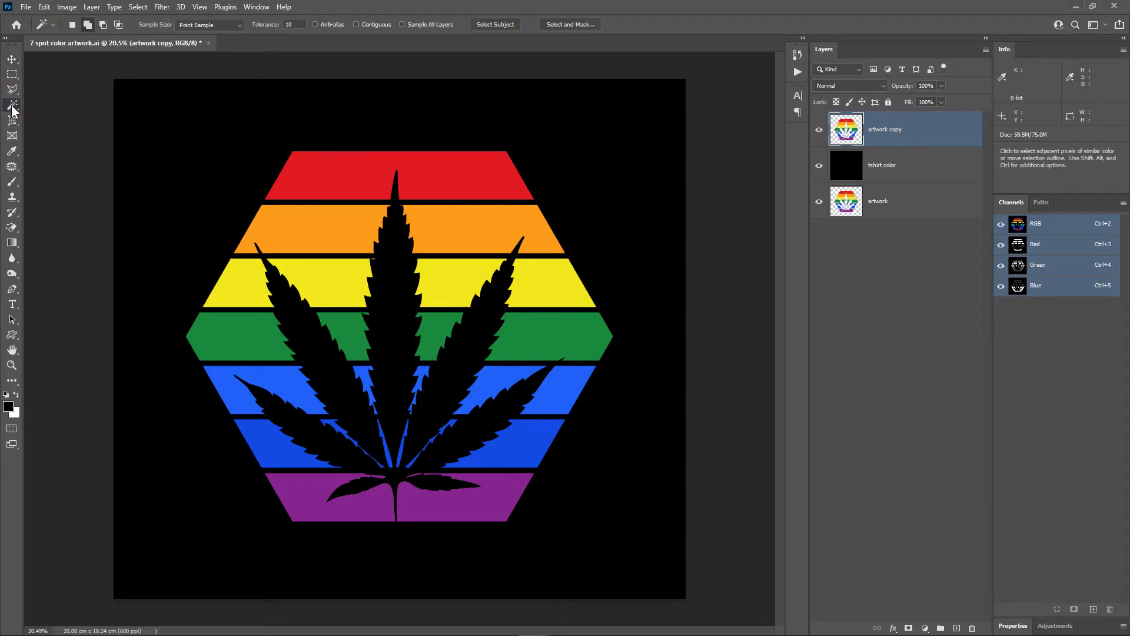
pyautogui.rightClick(12, 111)
pyautogui.click(68, 126)
# Try selecting the rightmost section of the yellow stripe with the Magic Wand's Contiguous option on, and clear that selection.
pyautogui.click(357, 24)
pyautogui.click(531, 286)
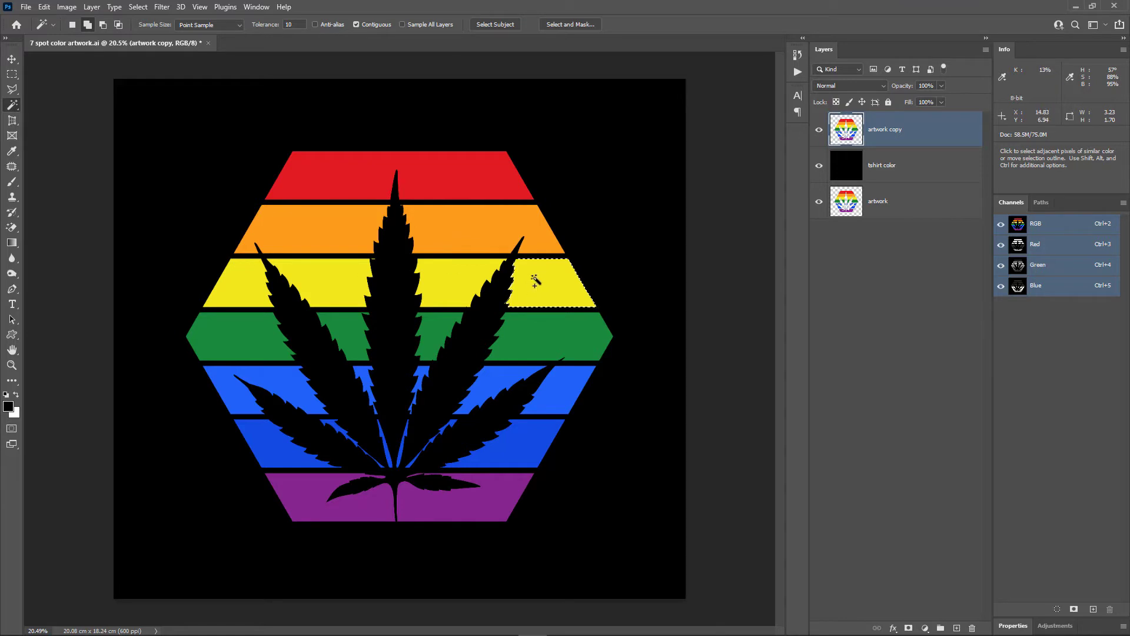
pyautogui.click(137, 6)
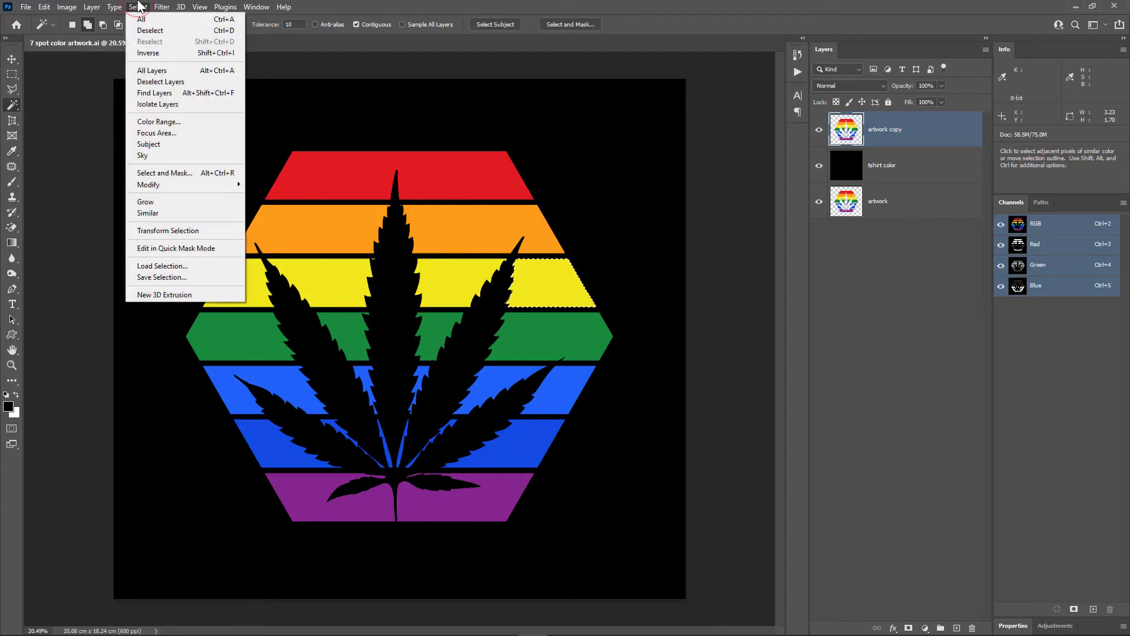
pyautogui.click(155, 31)
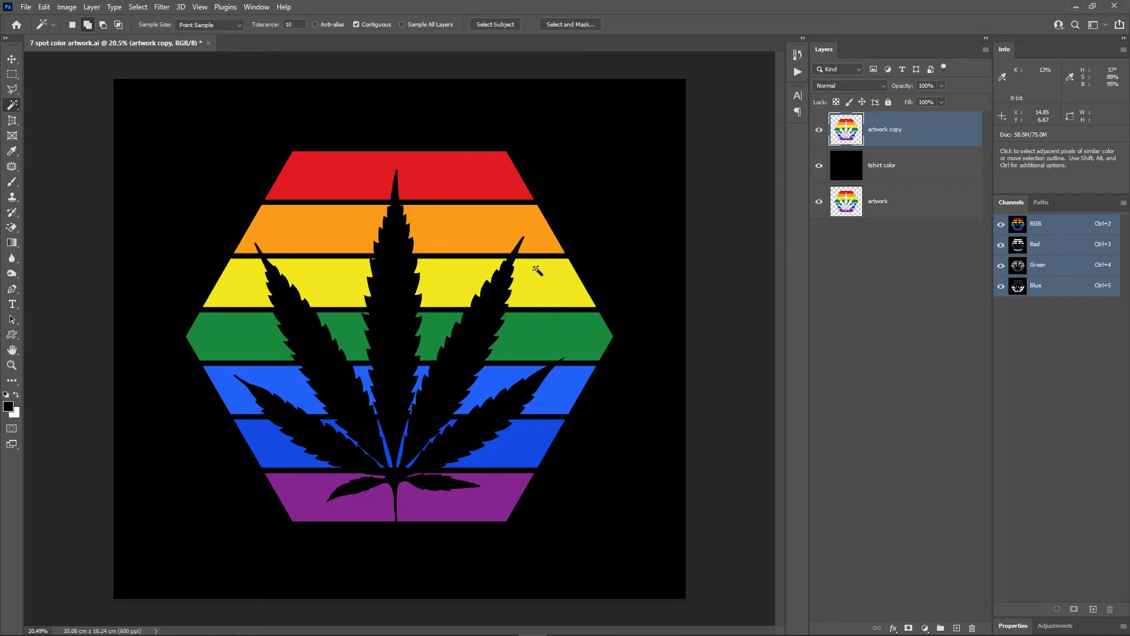
# Select all yellow areas of the artwork copy layer with Contiguous off, cut them to a new layer, and check it by toggling its visibility.
pyautogui.click(356, 24)
pyautogui.click(545, 287)
pyautogui.rightClick(551, 291)
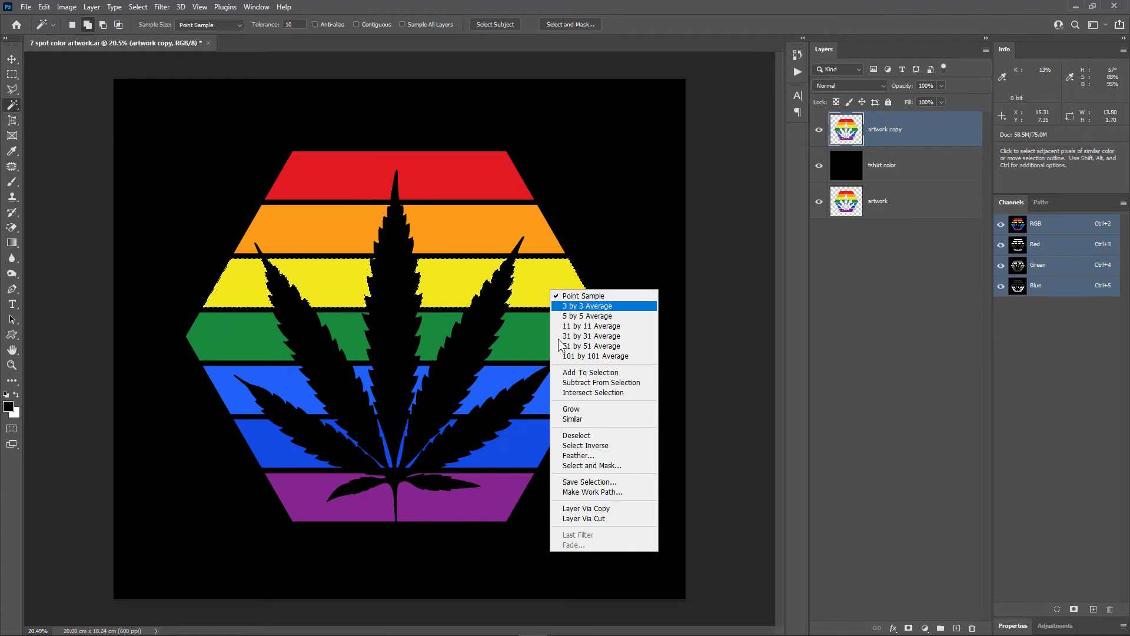
pyautogui.click(577, 517)
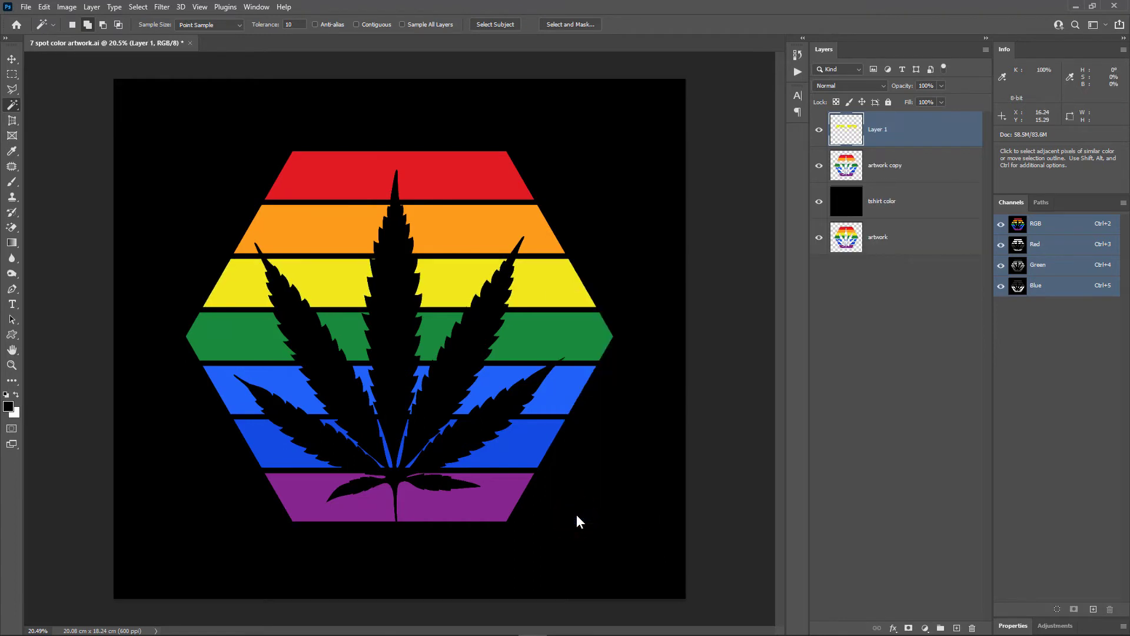
pyautogui.click(818, 131)
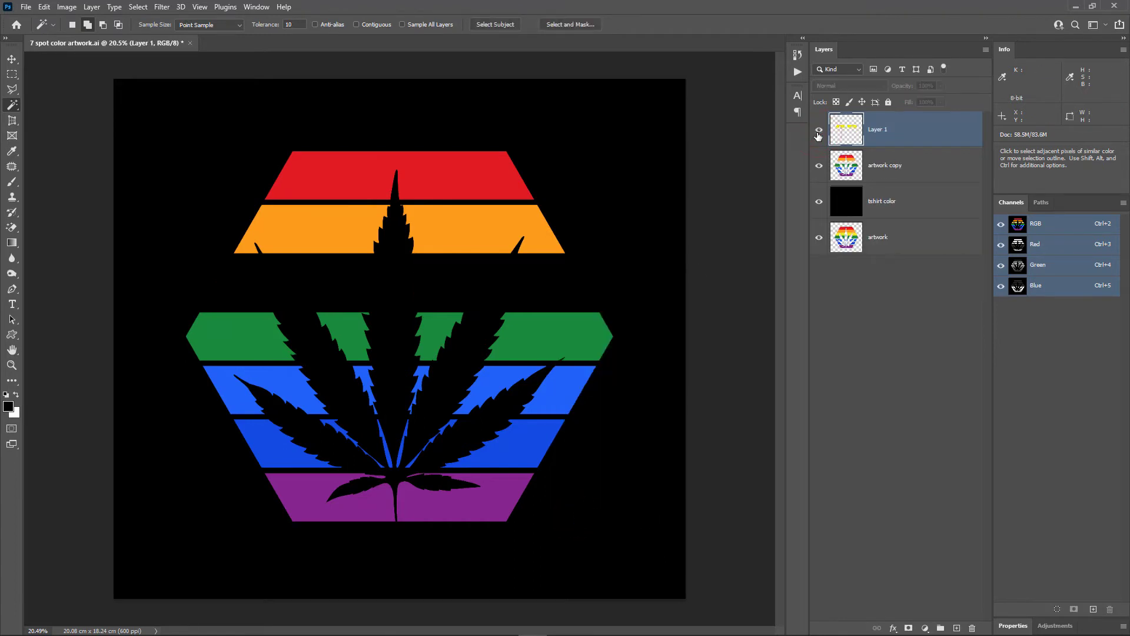
pyautogui.click(818, 133)
pyautogui.click(818, 133)
pyautogui.click(818, 133)
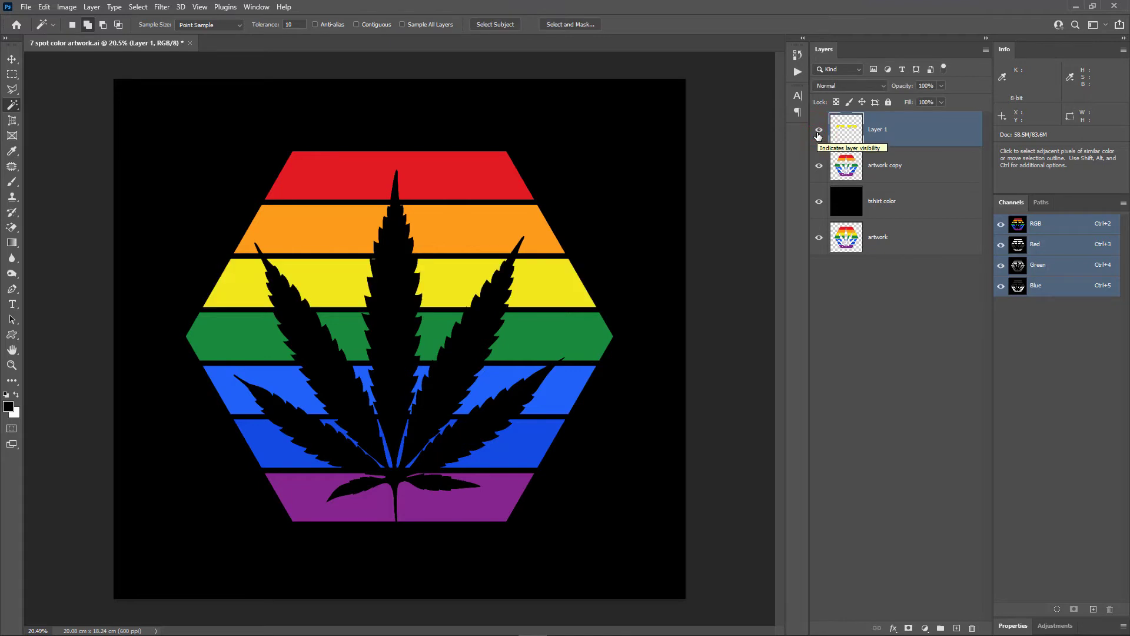
# Rename the layer holding the cut yellow areas as "yellow".
pyautogui.doubleClick(883, 130)
pyautogui.write('vellow')
pyautogui.press('Return')
# Hide the artwork copy layer and examine the edges of the yellow areas around the leaf up close.
pyautogui.click(821, 170)
pyautogui.scroll(5, 412, 288)
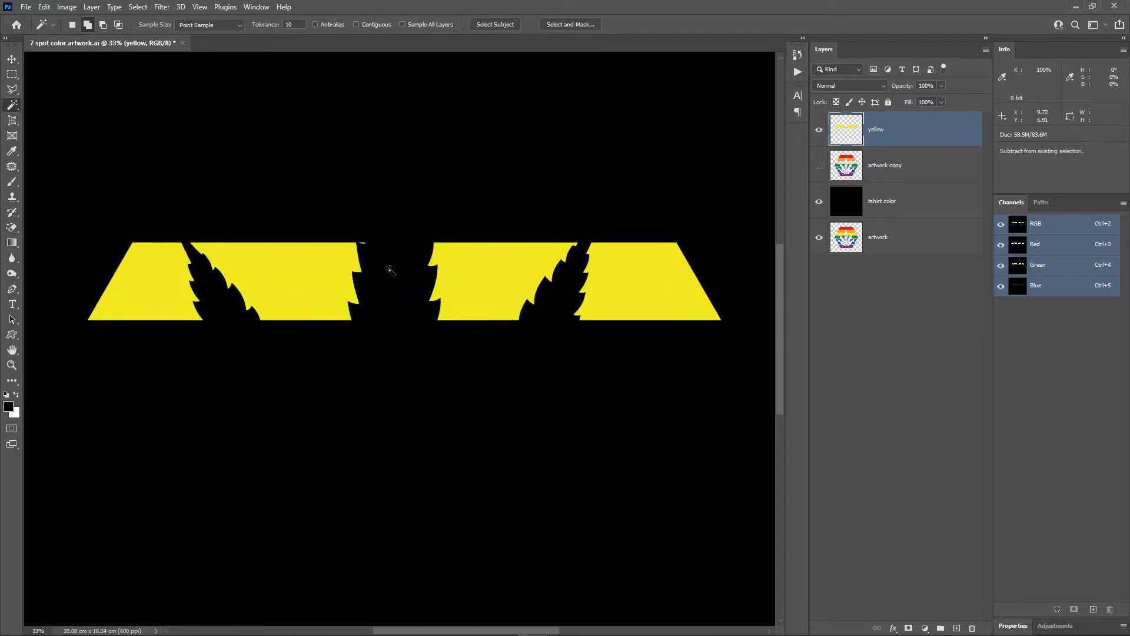
pyautogui.scroll(4, 463, 309)
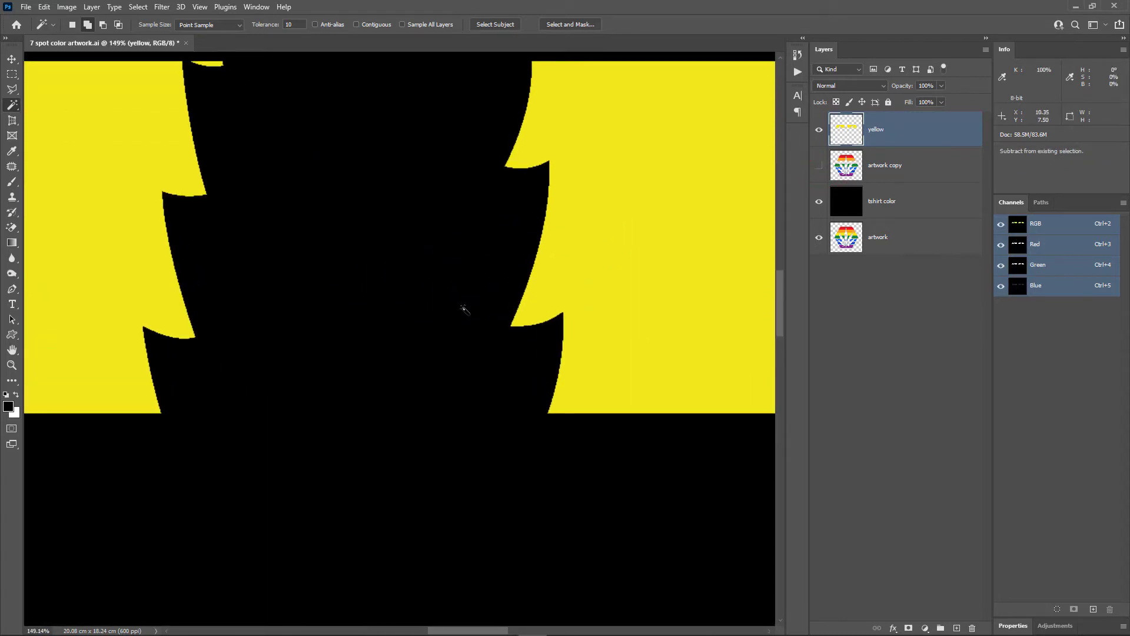
pyautogui.scroll(1, 464, 309)
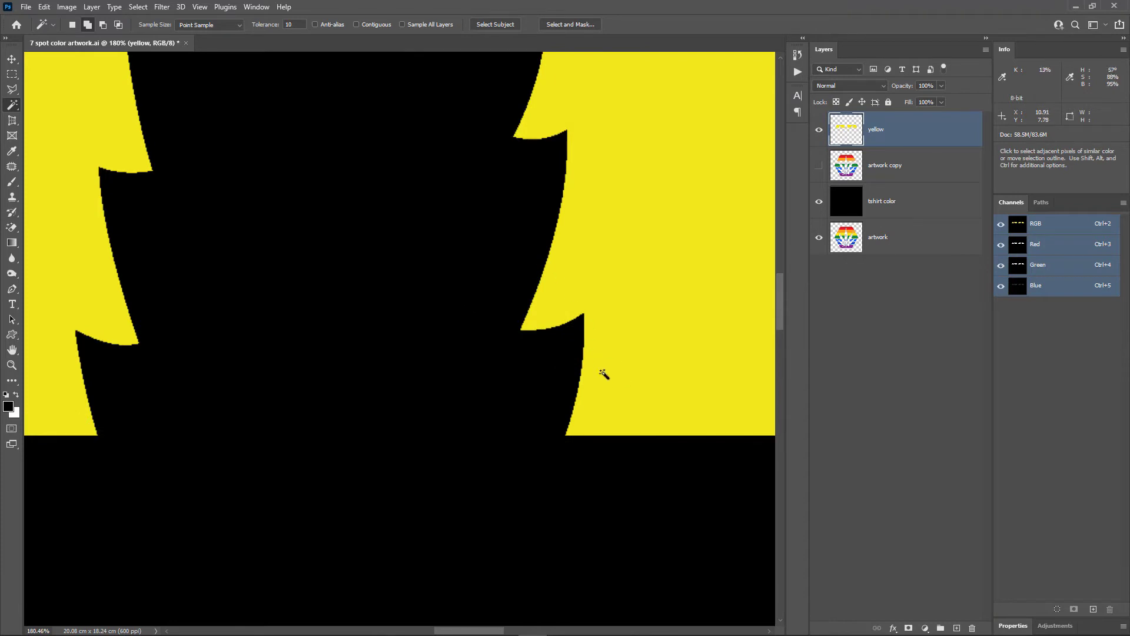
pyautogui.press('alt')
pyautogui.scroll(-8, 605, 372)
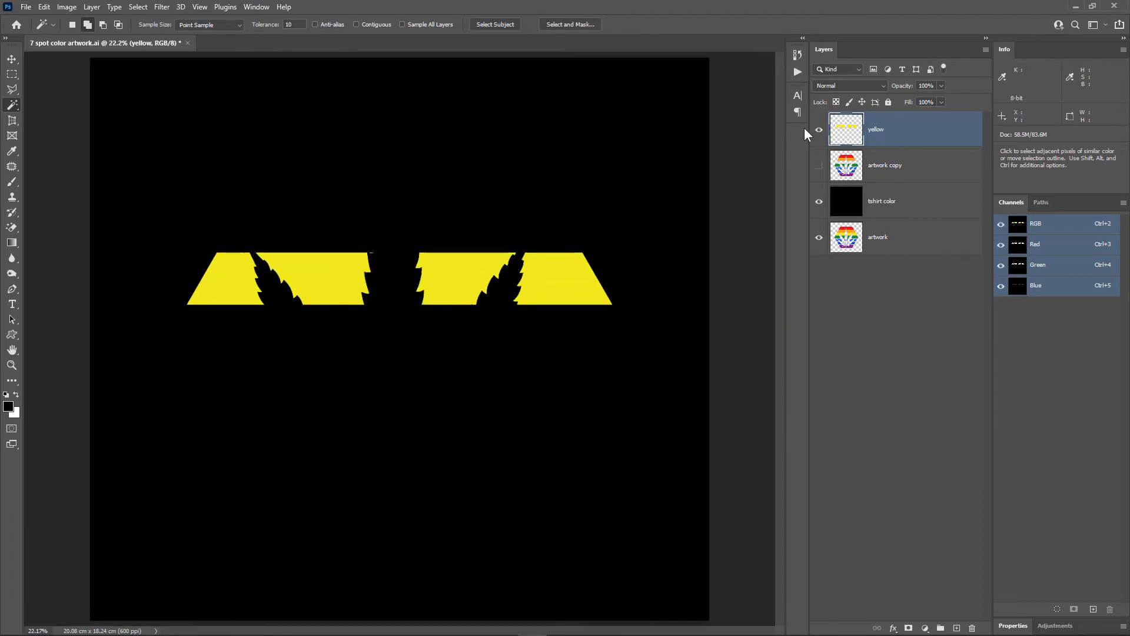
# Hide the yellow layer, show the artwork copy layer again and cut all its orange areas to a new layer.
pyautogui.click(819, 129)
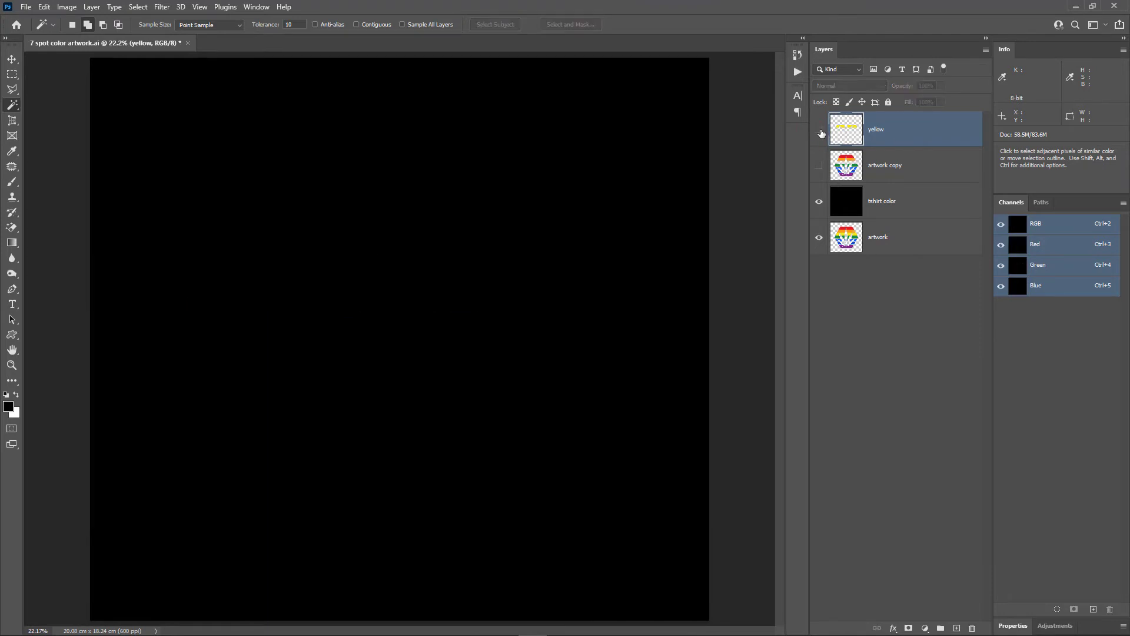
pyautogui.click(870, 162)
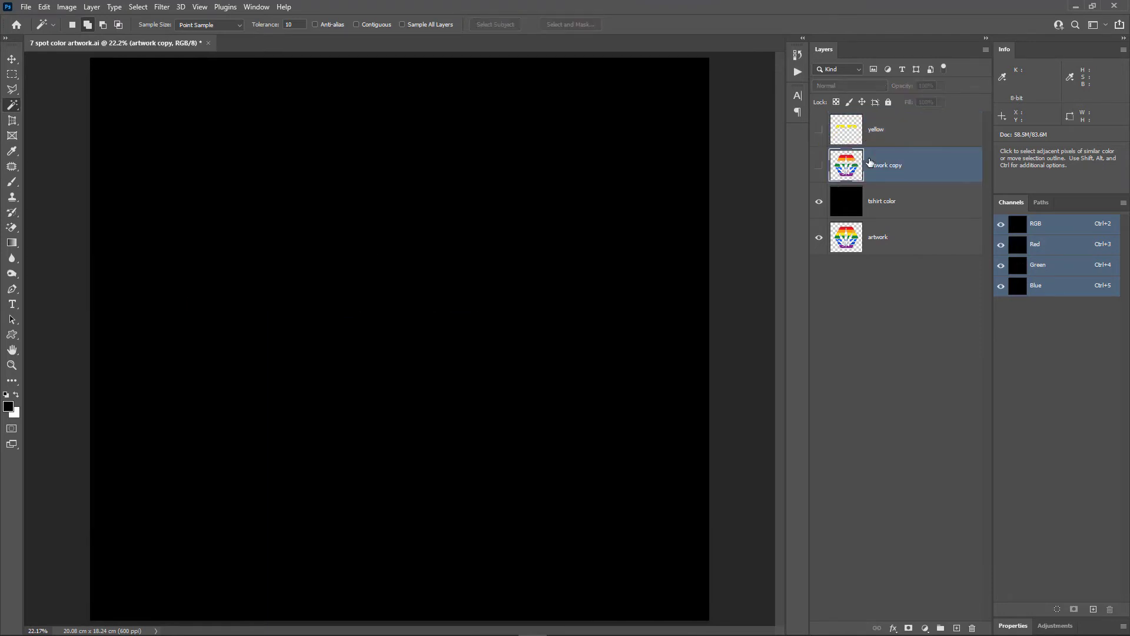
pyautogui.click(819, 166)
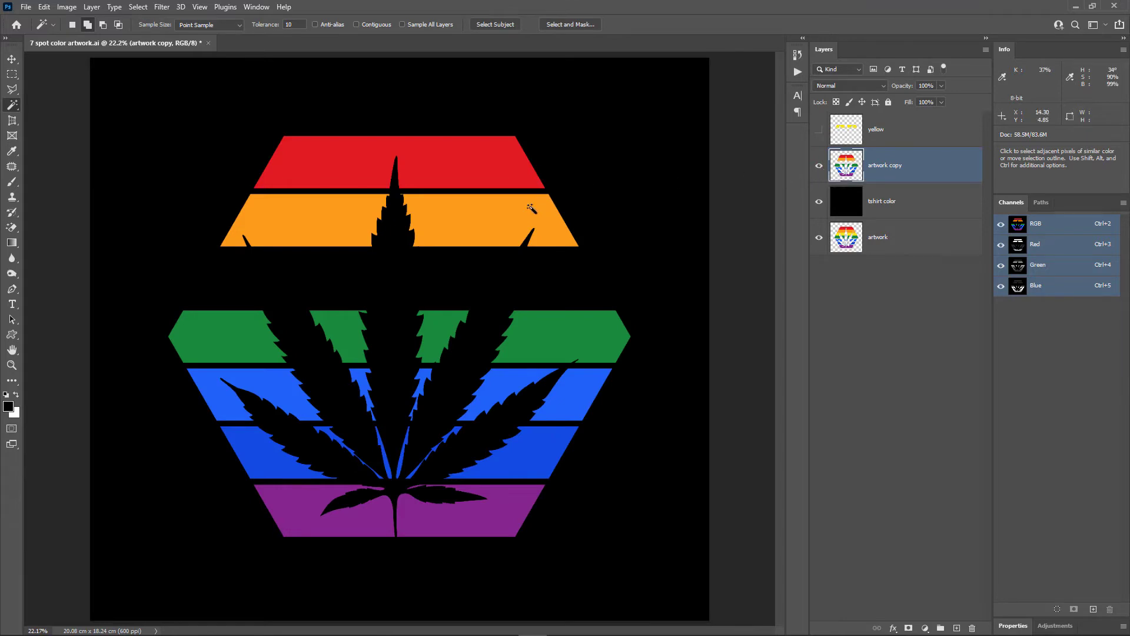
pyautogui.click(531, 207)
pyautogui.rightClick(531, 208)
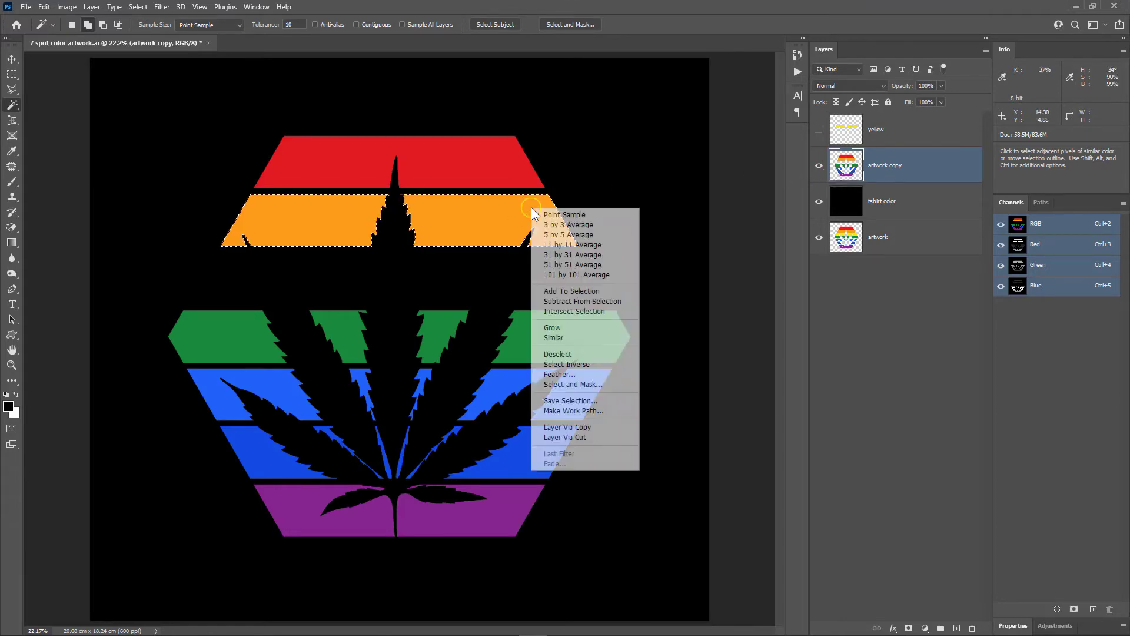
pyautogui.click(577, 438)
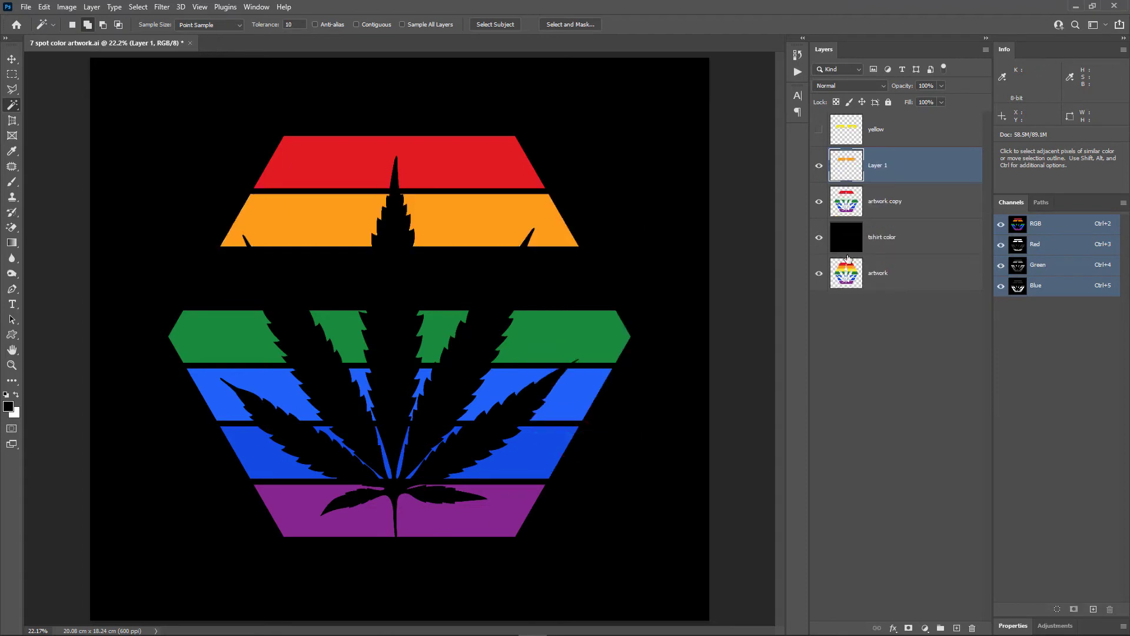
# Check the layer of cut orange areas by toggling its visibility, rename it "orange" and hide it.
pyautogui.click(819, 166)
pyautogui.click(820, 167)
pyautogui.click(940, 165)
pyautogui.click(819, 166)
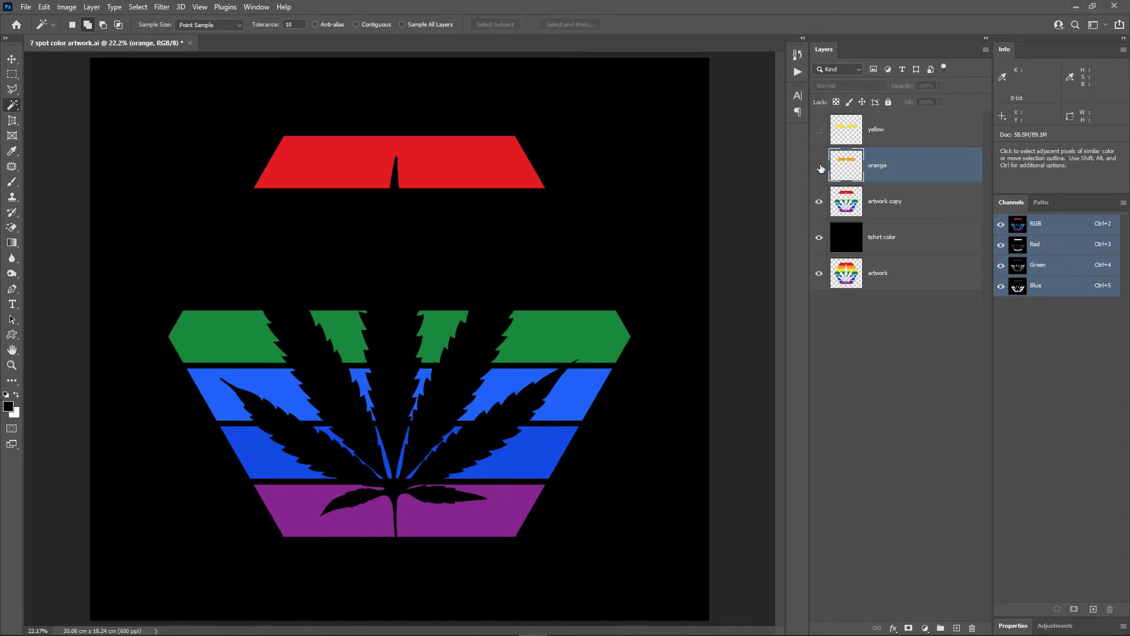
# Cut all green areas of the artwork copy layer to a new layer and check it by toggling its visibility.
pyautogui.click(862, 204)
pyautogui.click(581, 350)
pyautogui.rightClick(587, 333)
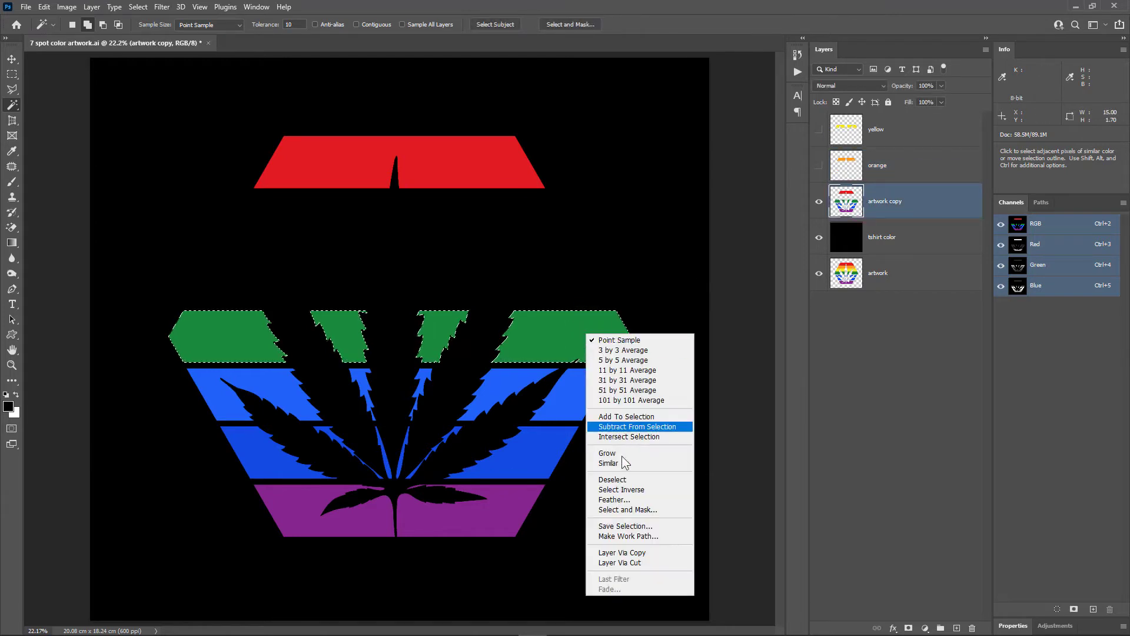
pyautogui.click(618, 562)
pyautogui.click(819, 201)
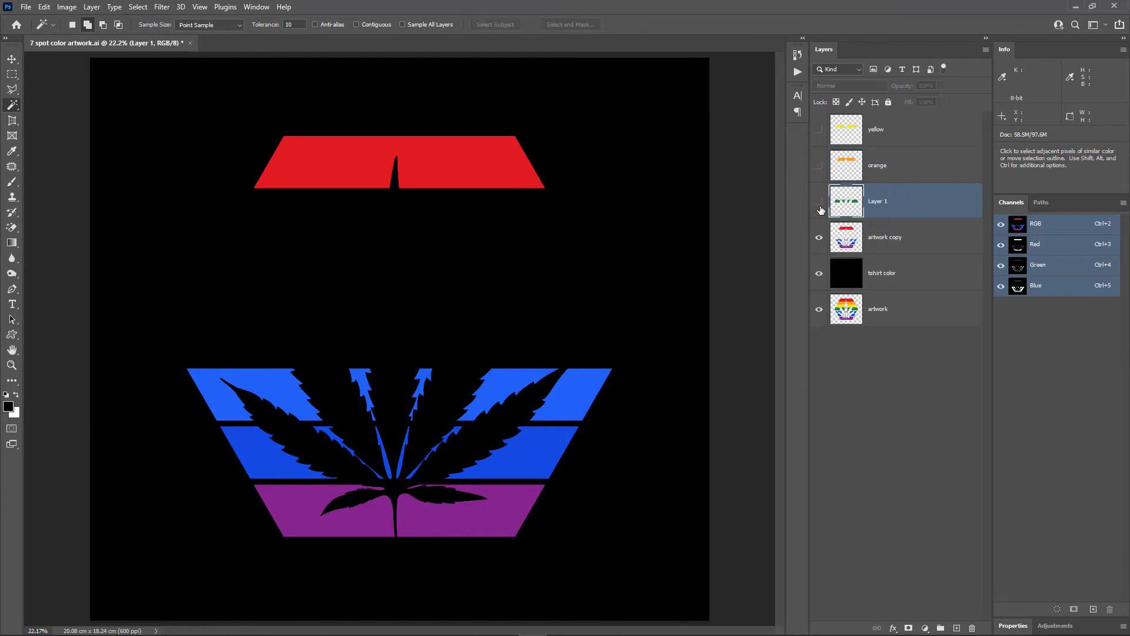
pyautogui.click(819, 201)
# Rename the layer holding the cut green areas as "green" and hide it.
pyautogui.doubleClick(879, 201)
pyautogui.write('gr')
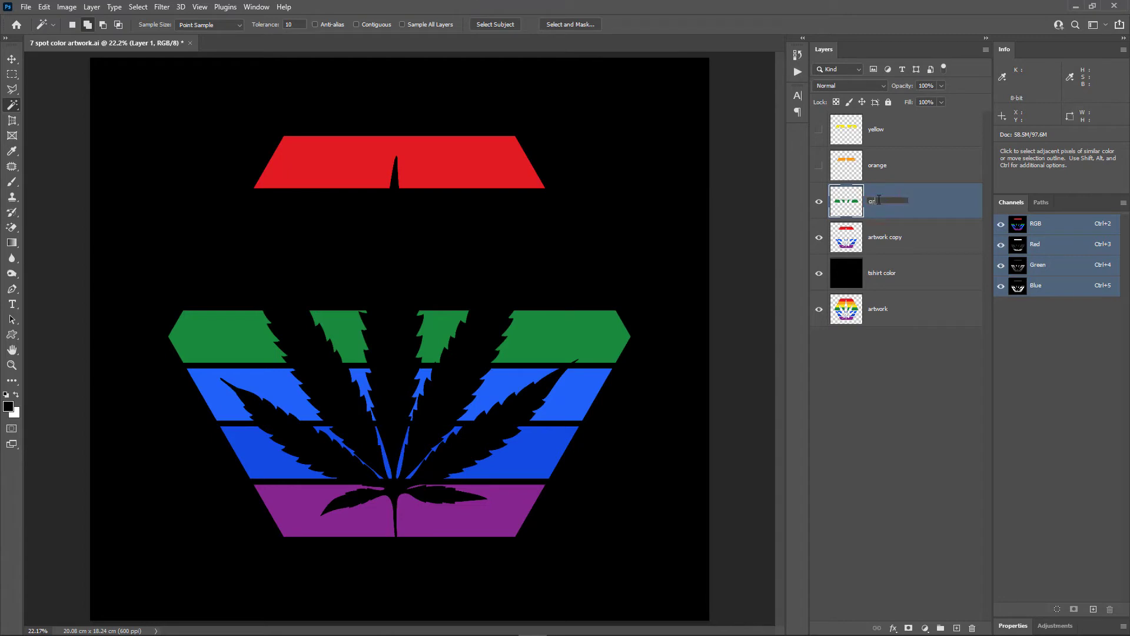
pyautogui.write('een')
pyautogui.press('Return')
pyautogui.click(819, 202)
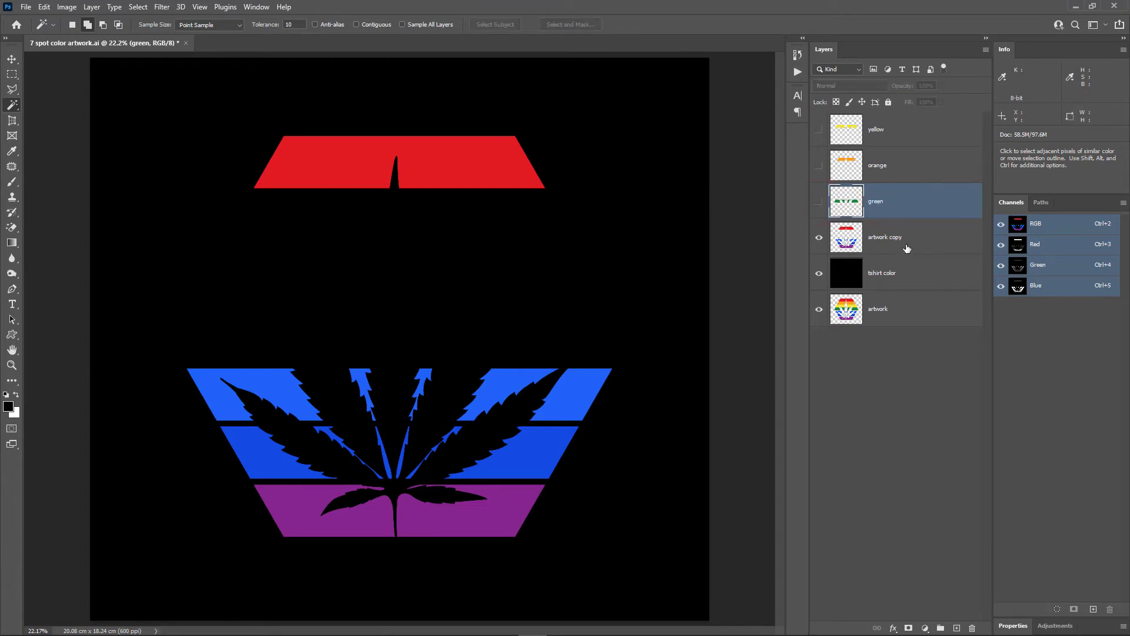
# Cut the lighter blue areas of the artwork copy layer to a new layer and check it by toggling its visibility.
pyautogui.click(907, 247)
pyautogui.click(587, 400)
pyautogui.rightClick(587, 400)
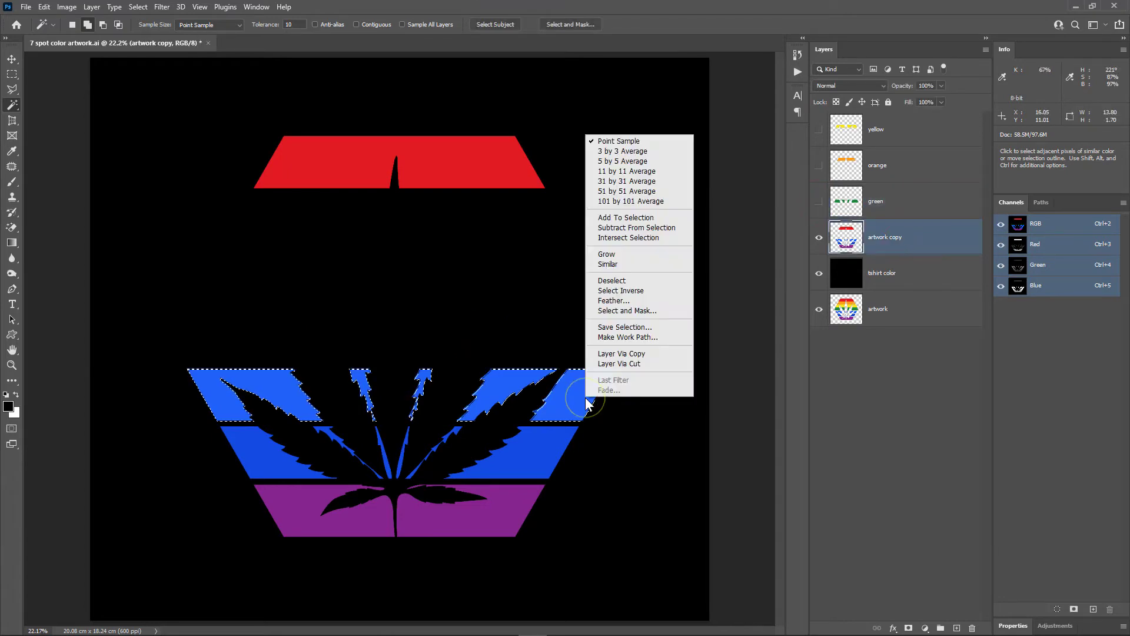
pyautogui.click(618, 364)
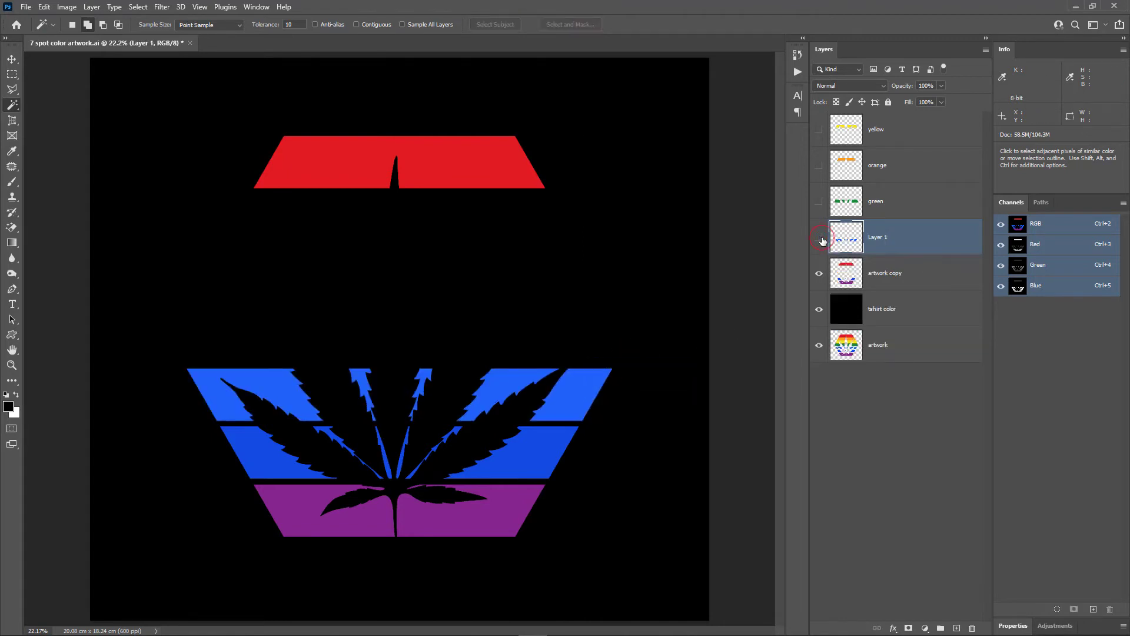
pyautogui.click(819, 237)
pyautogui.click(819, 237)
# Rename the layer holding the lighter blue areas as "light blue" and hide it.
pyautogui.doubleClick(874, 239)
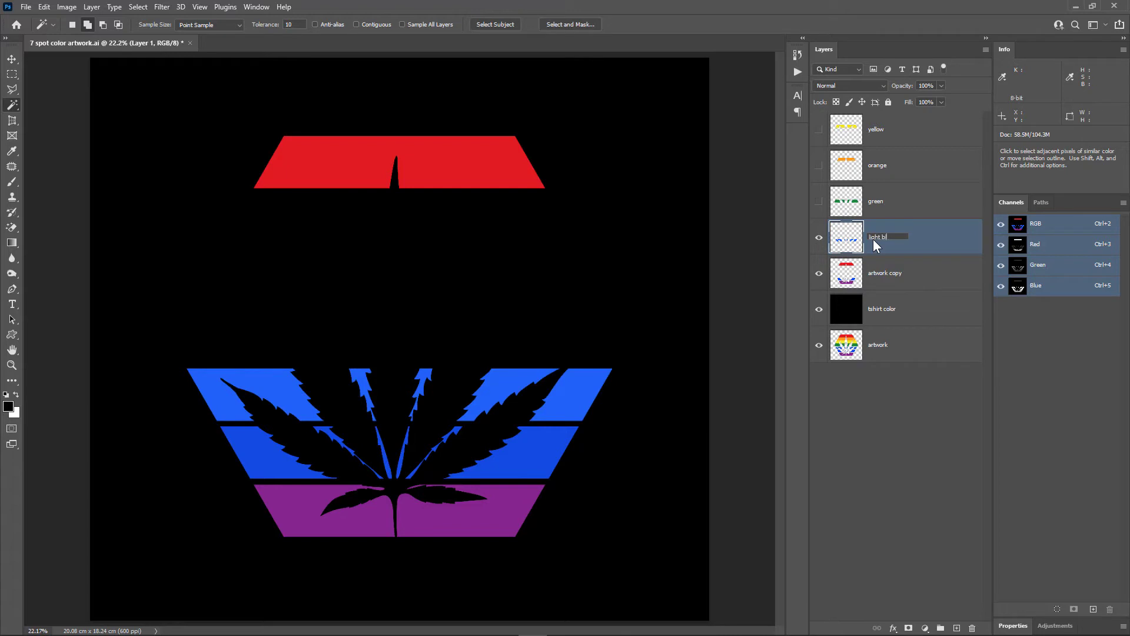
pyautogui.click(935, 236)
pyautogui.click(819, 237)
# Cut the remaining darker blue areas of the artwork copy layer to a new layer and check it by toggling its visibility.
pyautogui.click(895, 273)
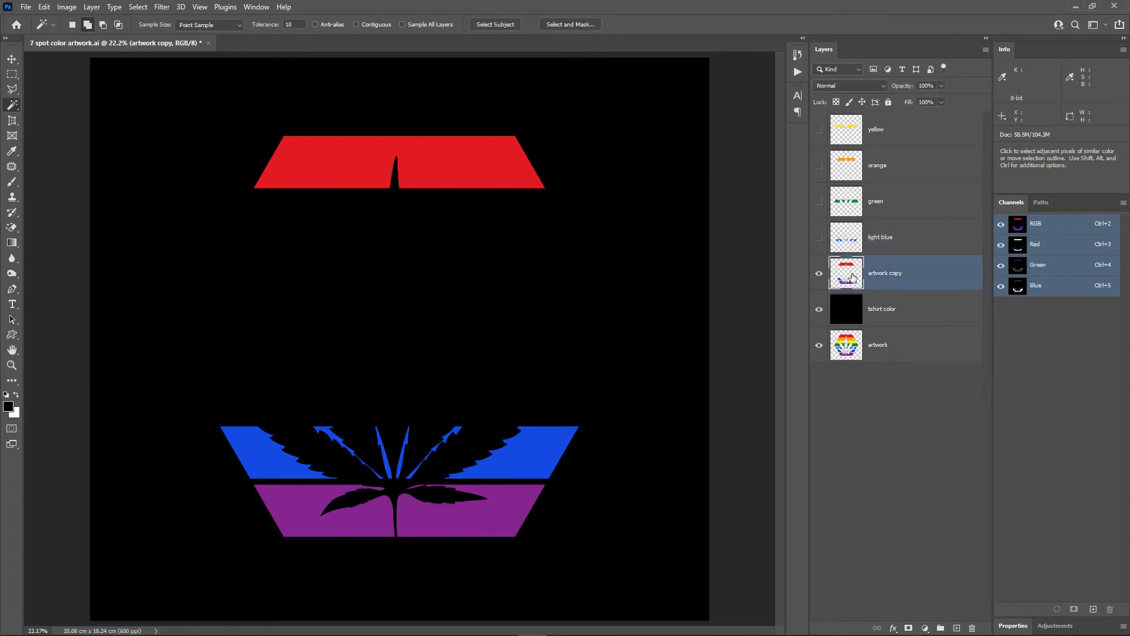
pyautogui.click(549, 441)
pyautogui.rightClick(550, 443)
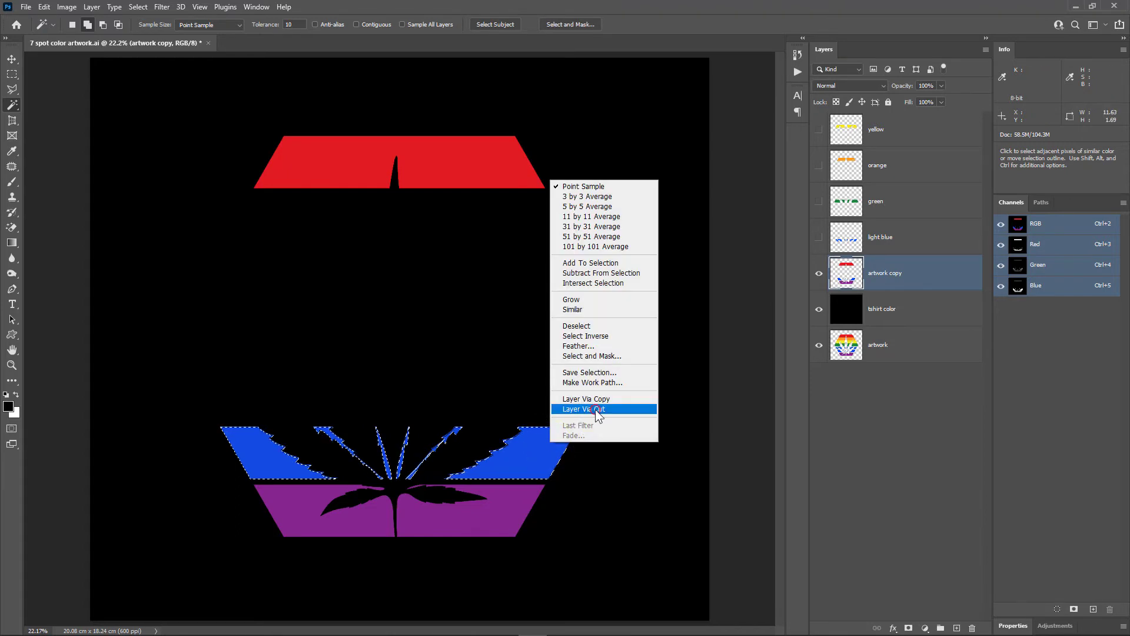
pyautogui.click(565, 408)
pyautogui.click(819, 273)
pyautogui.click(819, 273)
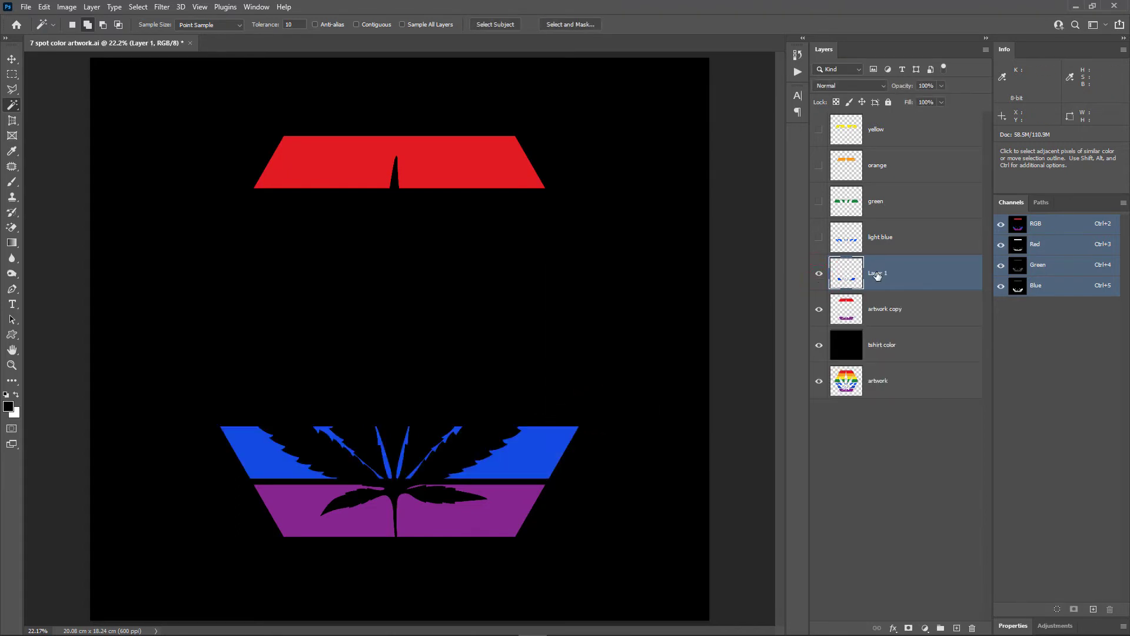
# Rename the layer holding the darker blue areas as "dark blue" and hide it.
pyautogui.doubleClick(878, 273)
pyautogui.write('dark blue')
pyautogui.press('Return')
pyautogui.click(819, 273)
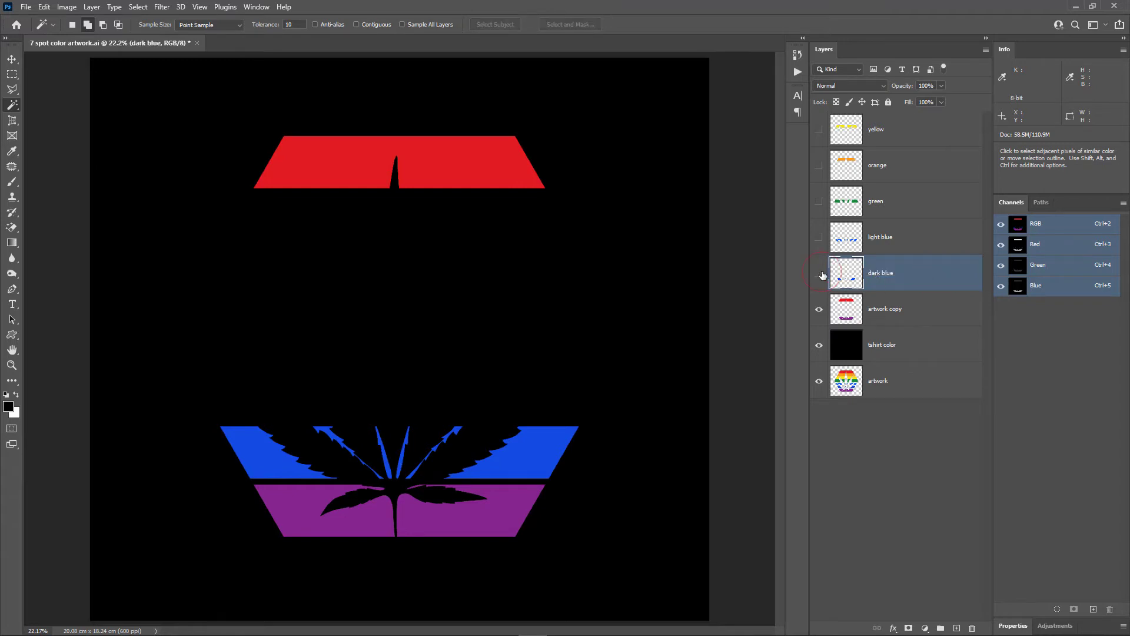
# Select all purple areas of the artwork copy layer with the Magic Wand and cut them to a new layer.
pyautogui.click(850, 305)
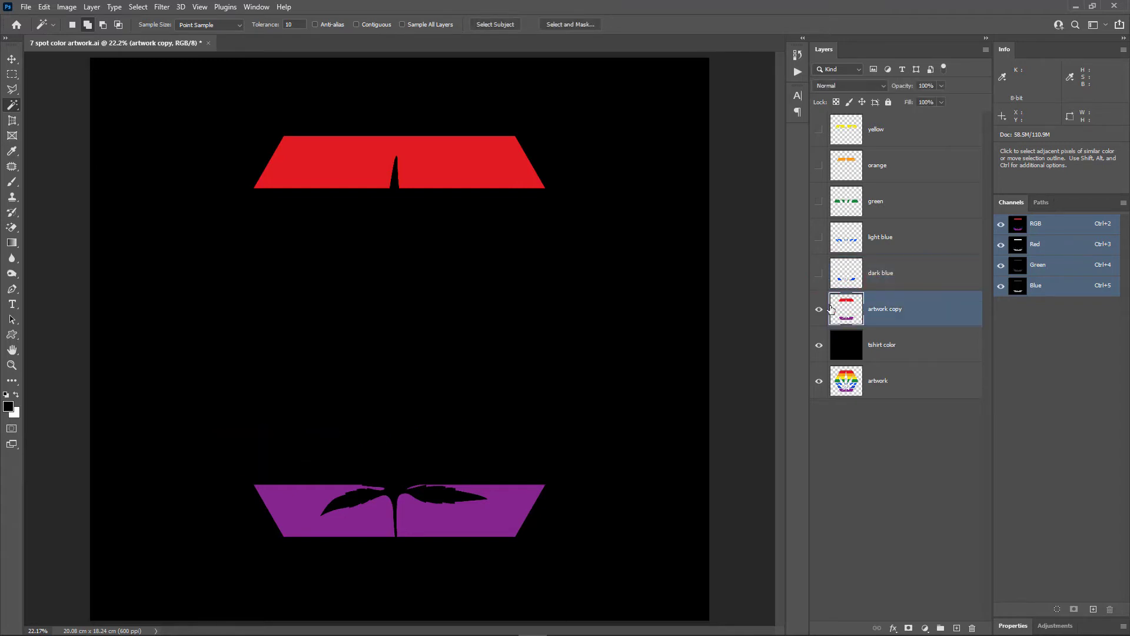
pyautogui.click(520, 510)
pyautogui.rightClick(471, 517)
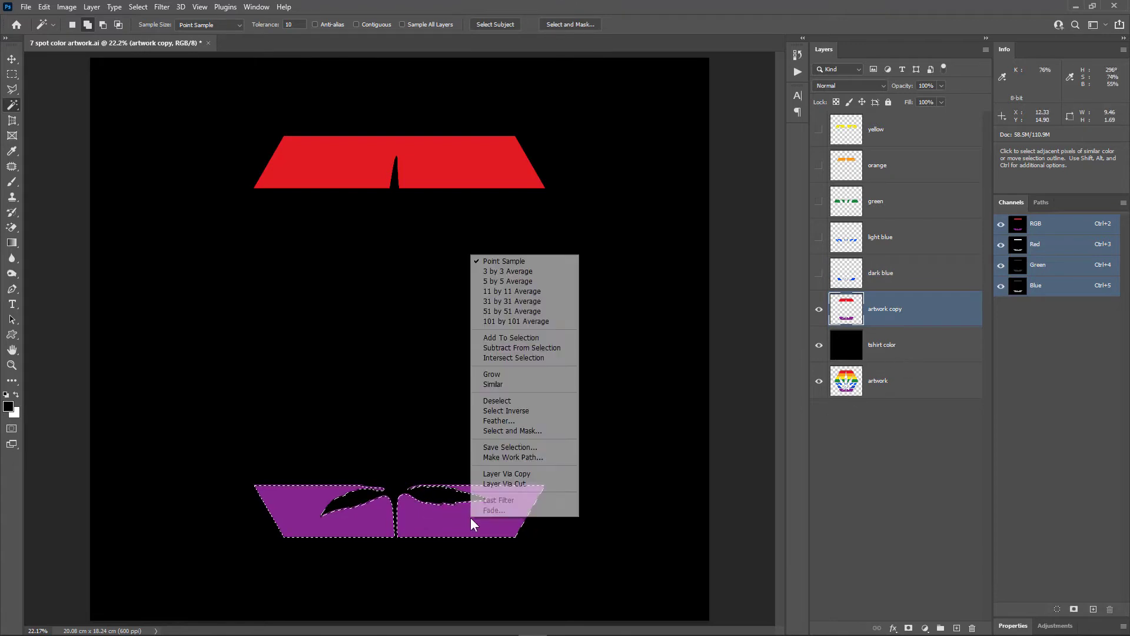
pyautogui.click(526, 484)
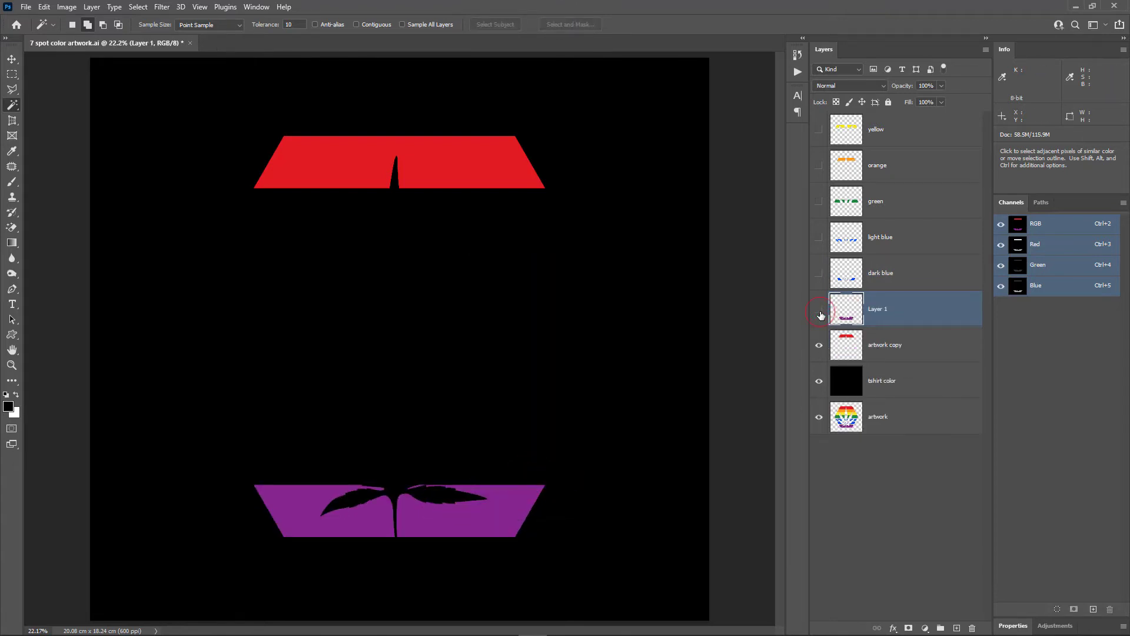
# Rename the layer holding the purple areas as "pink" and hide it.
pyautogui.doubleClick(887, 309)
pyautogui.write('pink')
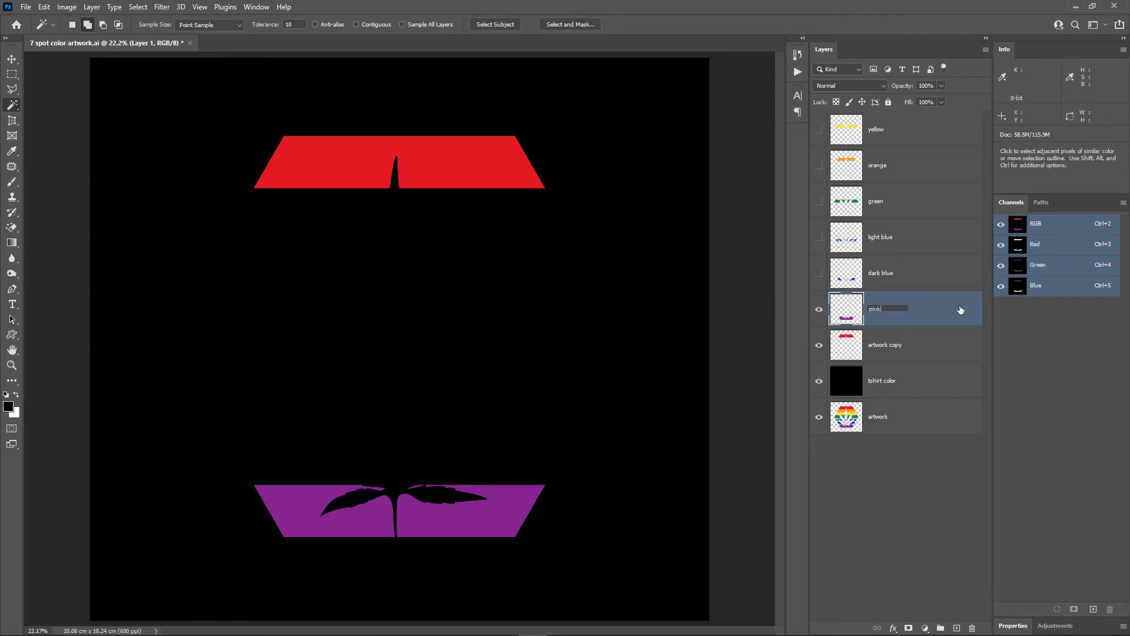
pyautogui.press('Return')
pyautogui.click(819, 311)
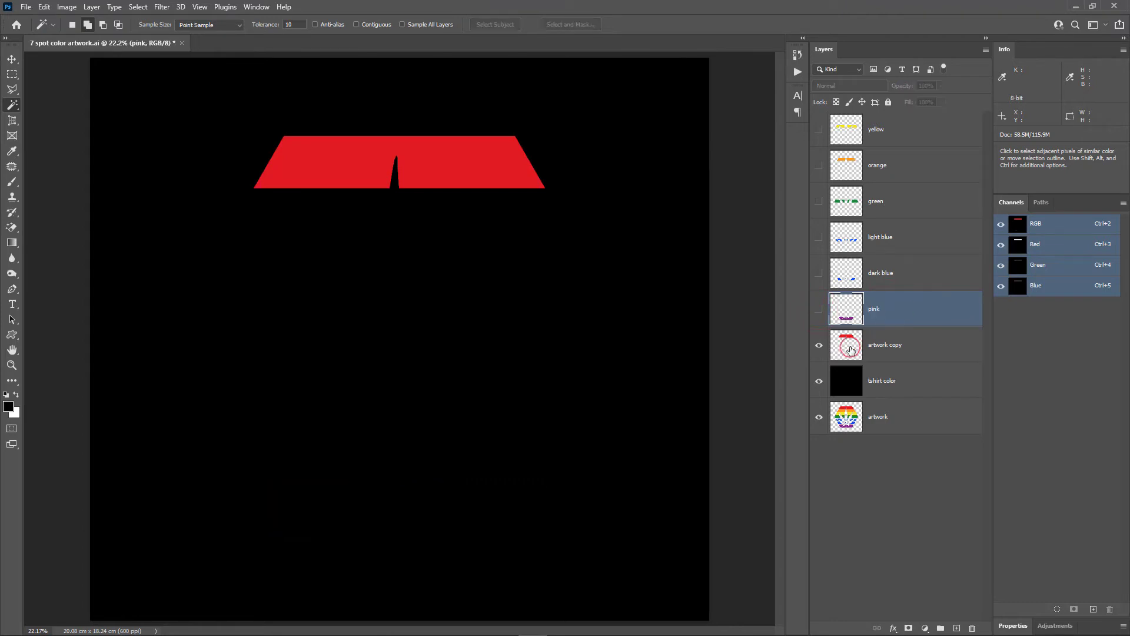
# Cut the red areas of the artwork copy layer to a new layer and check it by toggling its visibility.
pyautogui.click(848, 347)
pyautogui.click(496, 171)
pyautogui.rightClick(497, 171)
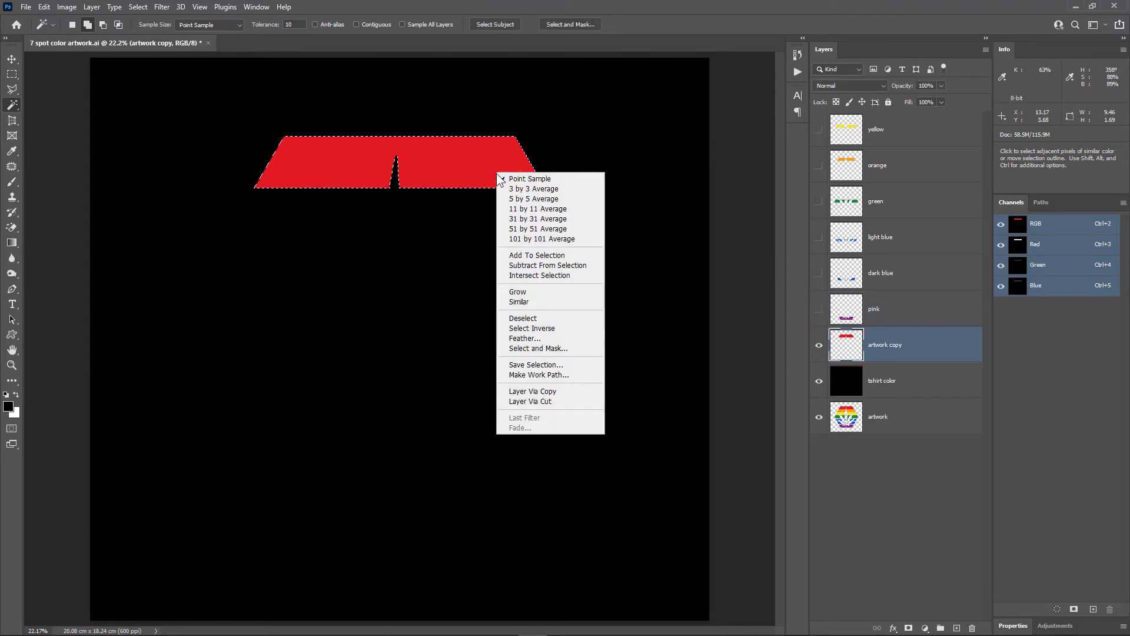
pyautogui.click(547, 401)
pyautogui.click(819, 346)
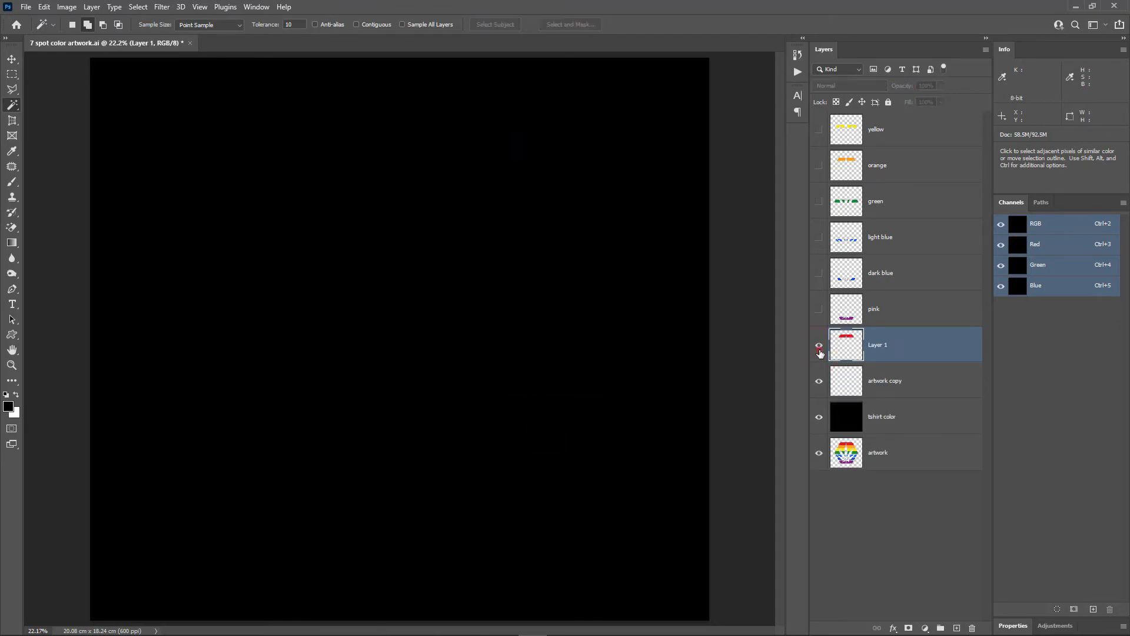
pyautogui.click(819, 345)
# Rename the layer holding the red areas as "red" and hide it.
pyautogui.doubleClick(881, 346)
pyautogui.write('red')
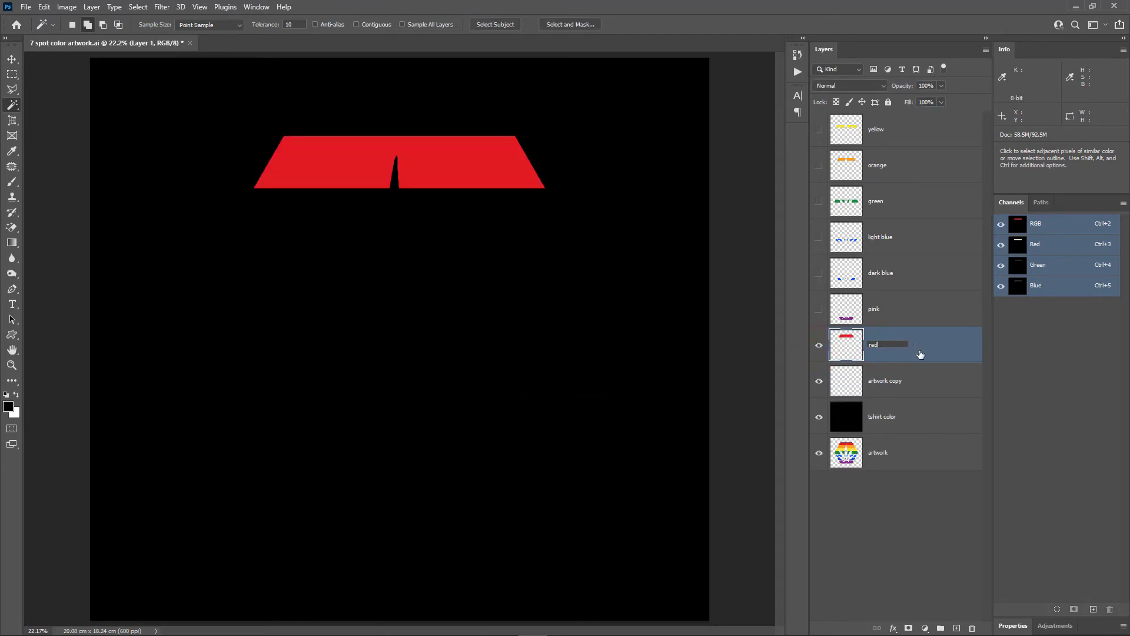
pyautogui.press('Return')
pyautogui.click(823, 351)
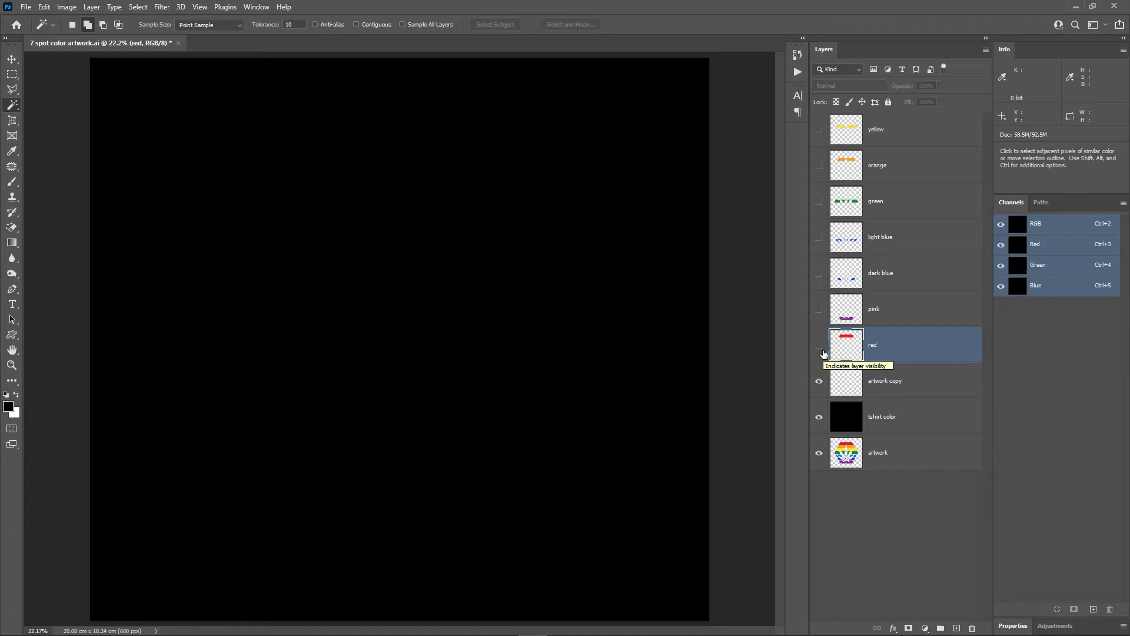
# Check the artwork copy layer for leftover pixels by loading its contents as a selection, and delete the layer.
pyautogui.click(862, 392)
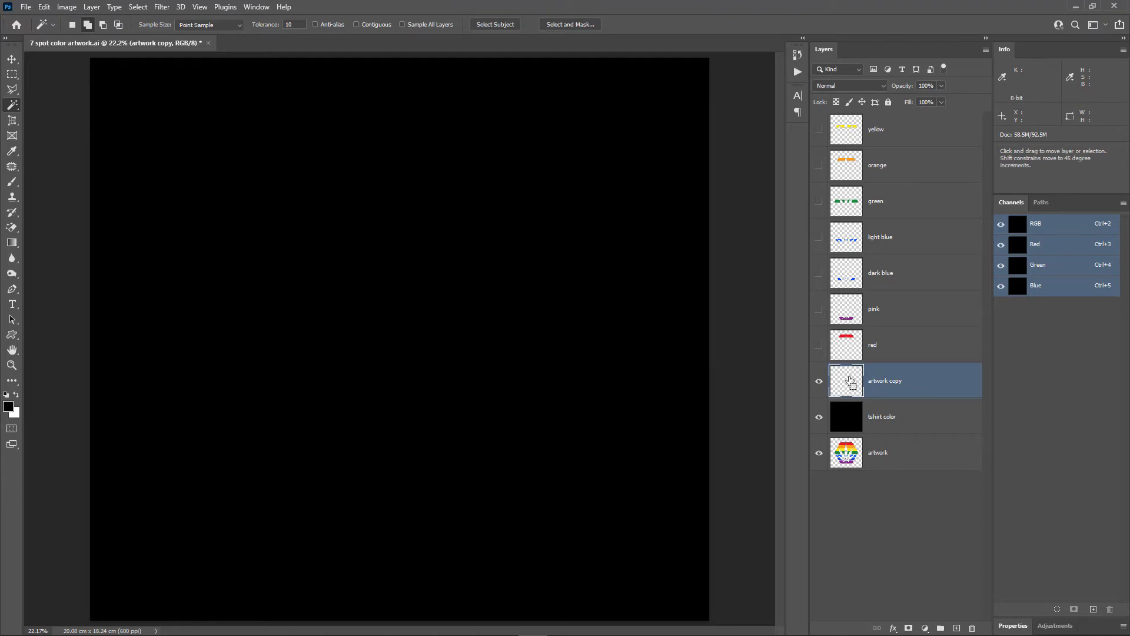
pyautogui.keyDown('ctrl'); pyautogui.click(850, 381); pyautogui.keyUp('ctrl')
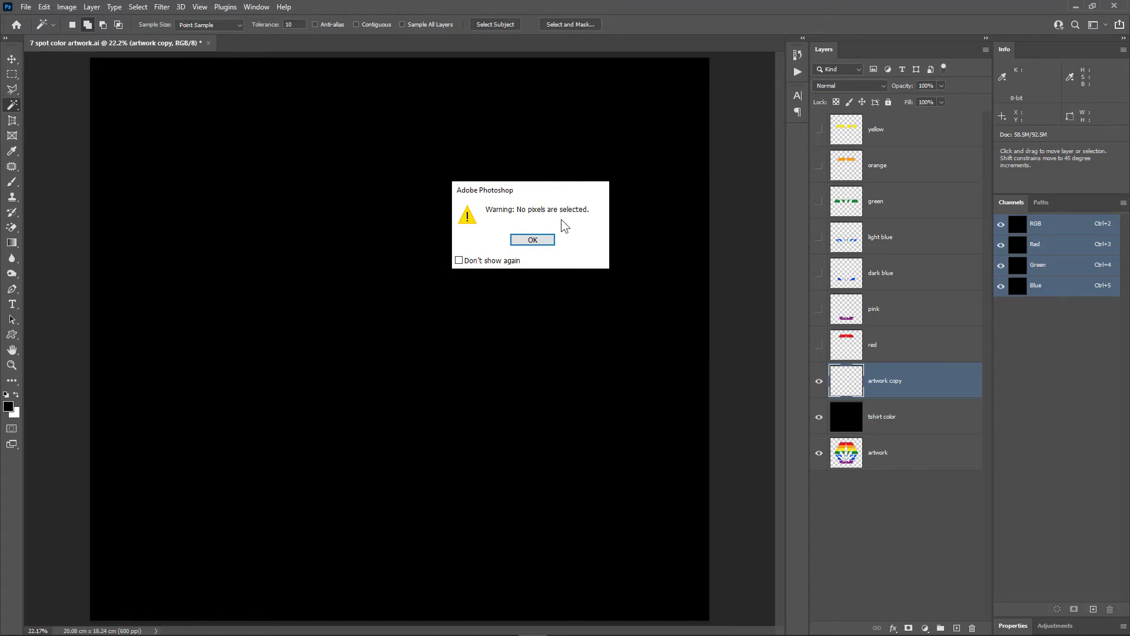
pyautogui.click(532, 240)
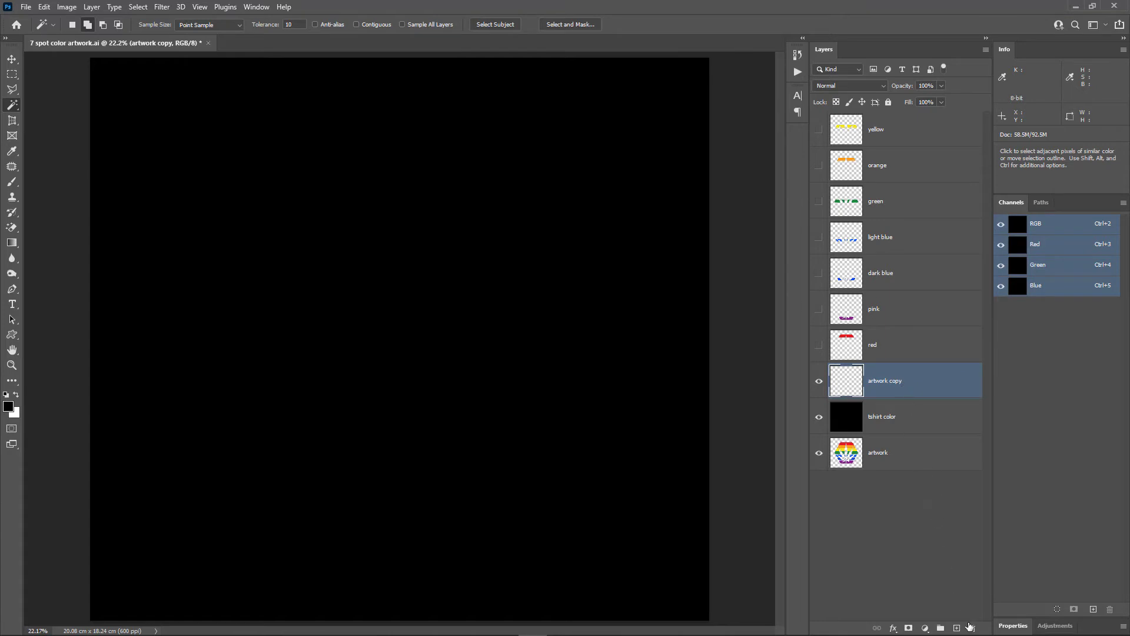
pyautogui.click(972, 628)
pyautogui.click(523, 240)
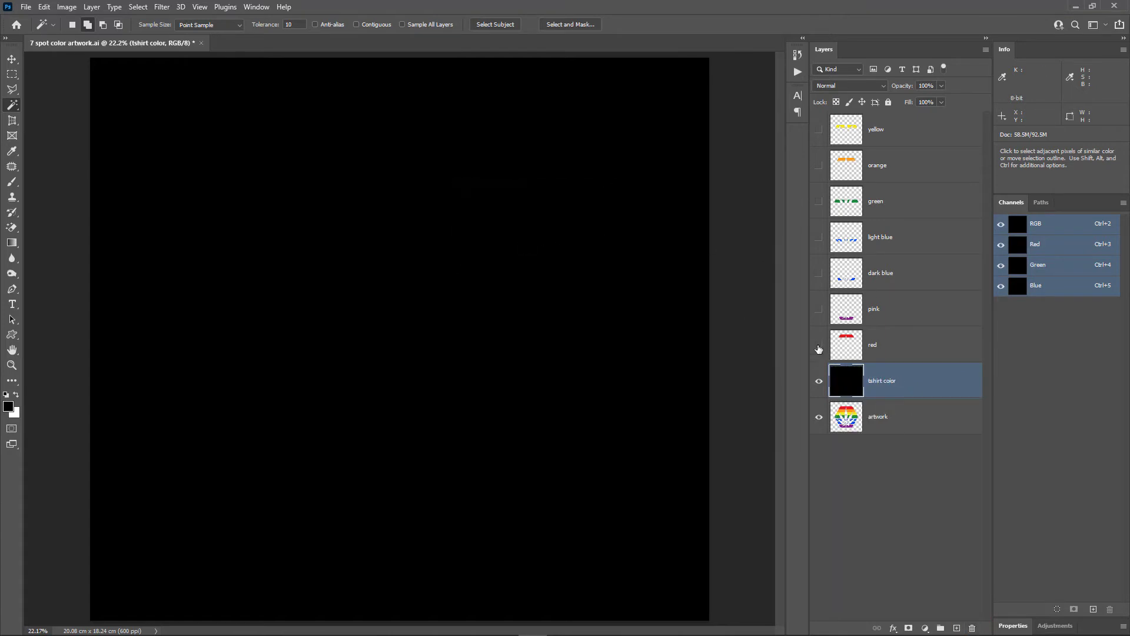
# Make all seven colour layers, from red up to yellow, visible again.
pyautogui.moveTo(819, 349); pyautogui.dragTo(820, 235)
pyautogui.click(824, 141)
pyautogui.moveTo(824, 155); pyautogui.dragTo(819, 202)
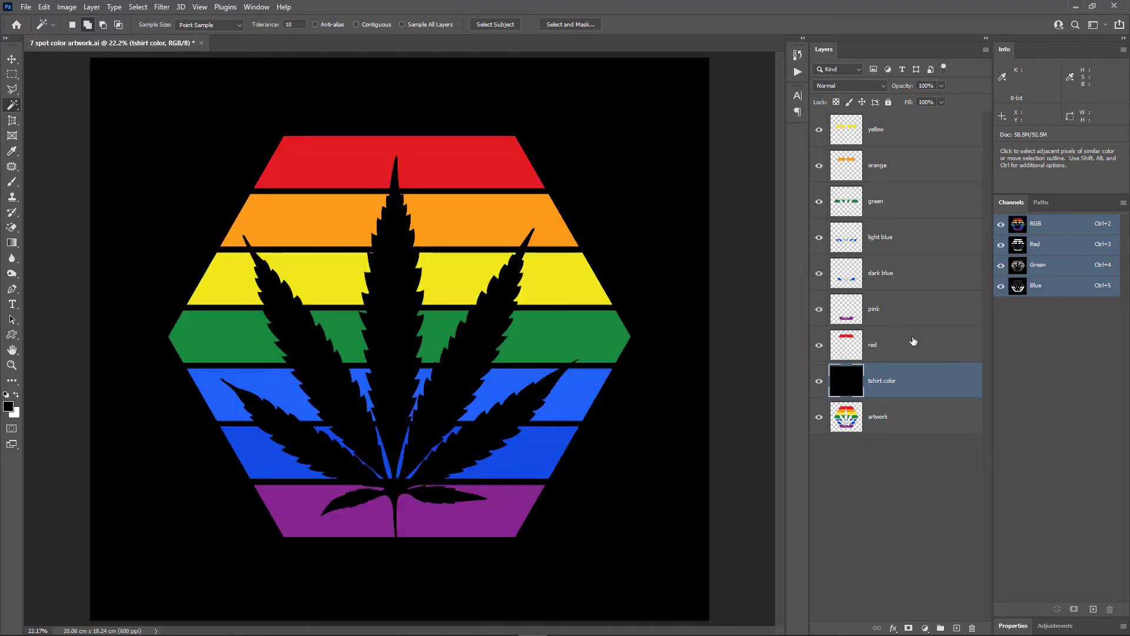
# Reorder the colour layers from top to bottom as red, pink, green, dark blue, light blue, orange and yellow.
pyautogui.moveTo(904, 133); pyautogui.dragTo(938, 353)
pyautogui.moveTo(918, 144); pyautogui.dragTo(937, 325)
pyautogui.moveTo(909, 176); pyautogui.dragTo(929, 289)
pyautogui.moveTo(905, 163); pyautogui.dragTo(910, 240)
pyautogui.moveTo(919, 139); pyautogui.dragTo(913, 218)
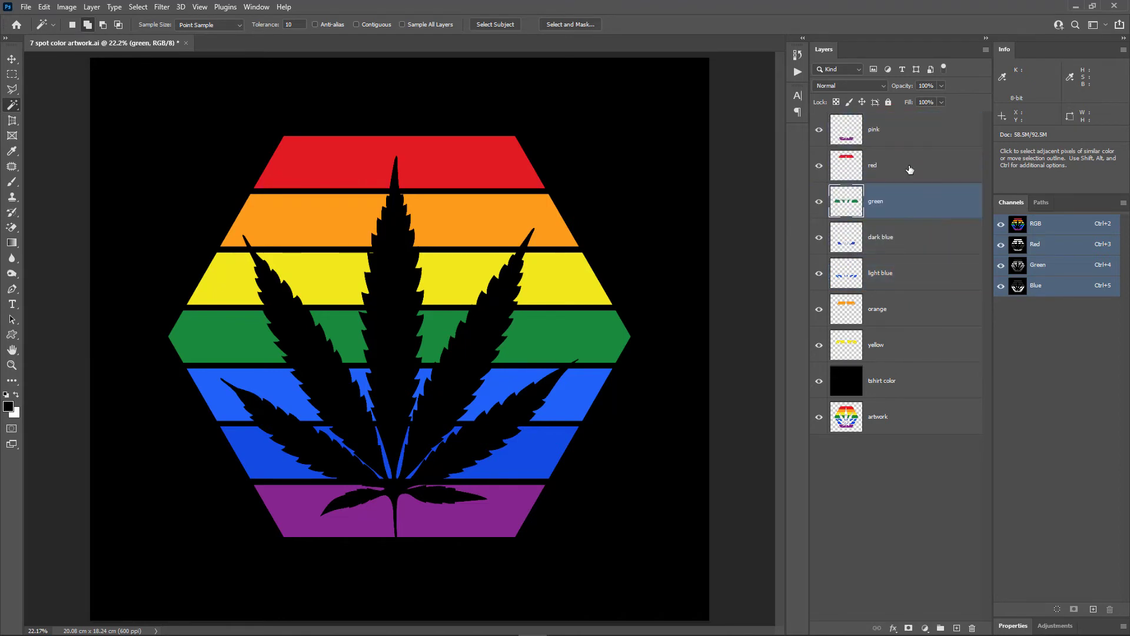
pyautogui.moveTo(910, 169); pyautogui.dragTo(880, 127)
# Hide the colour layers and show them again one by one from the bottom up to preview the print order.
pyautogui.moveTo(820, 308); pyautogui.dragTo(820, 136)
pyautogui.click(819, 308)
pyautogui.click(819, 236)
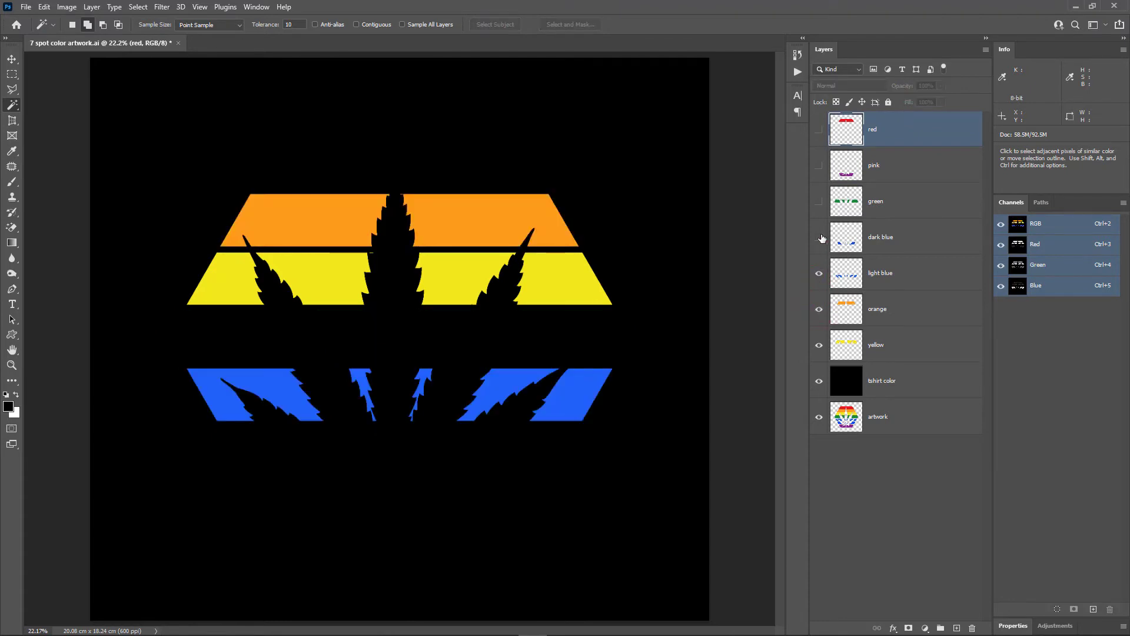
pyautogui.click(819, 201)
pyautogui.click(818, 165)
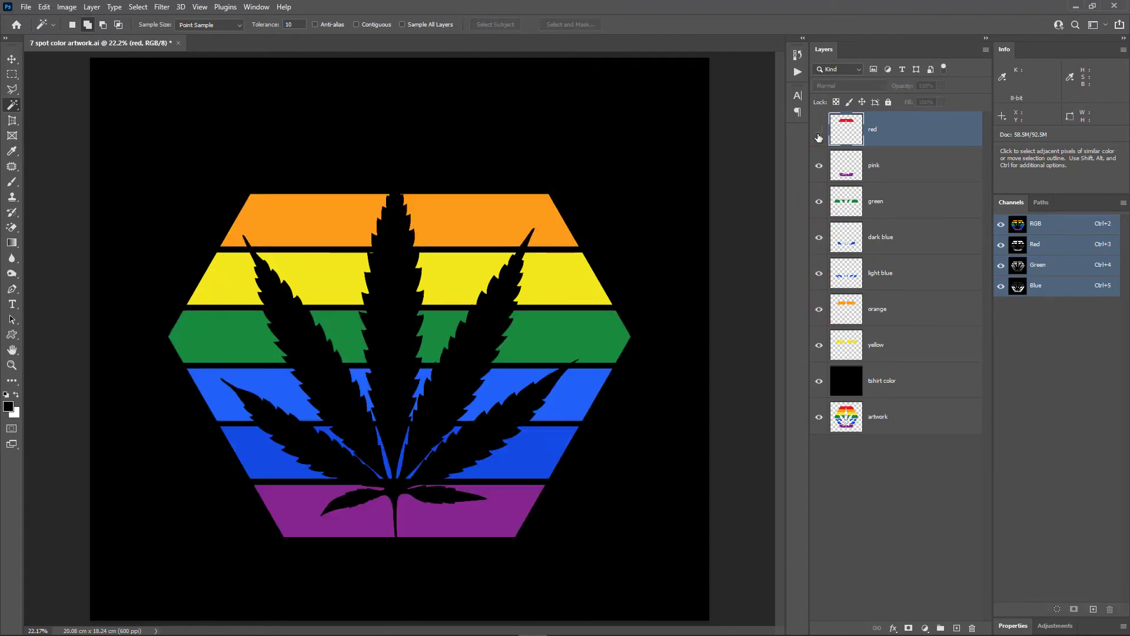
pyautogui.click(819, 130)
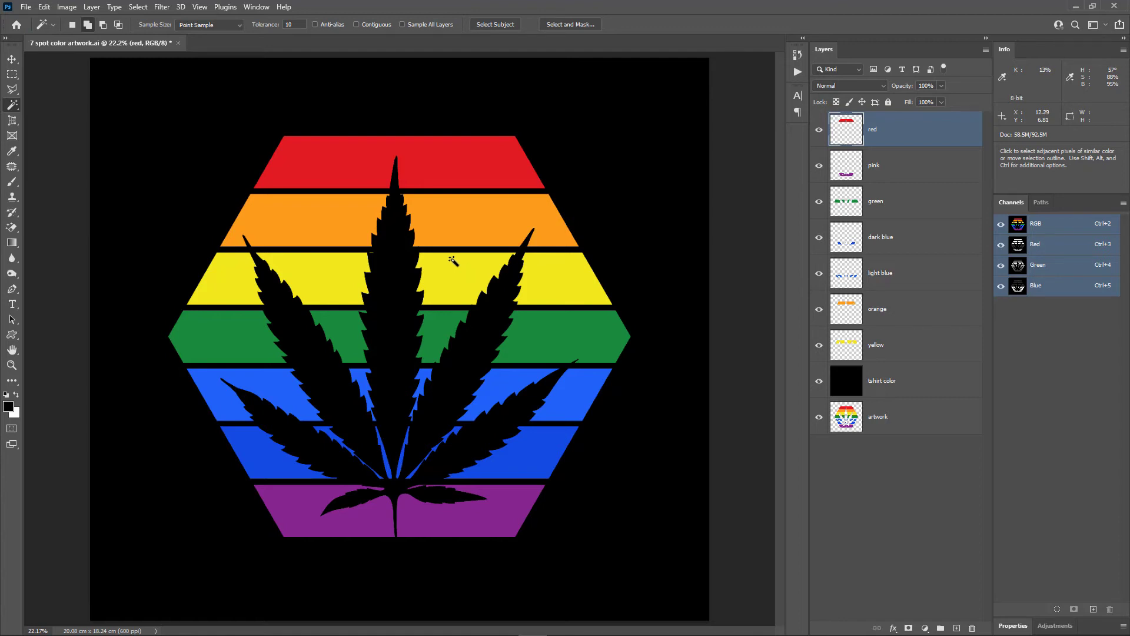
# Save the document as "7 spot color artwork.psd" in Photoshop format with Maximize Compatibility on.
pyautogui.click(27, 8)
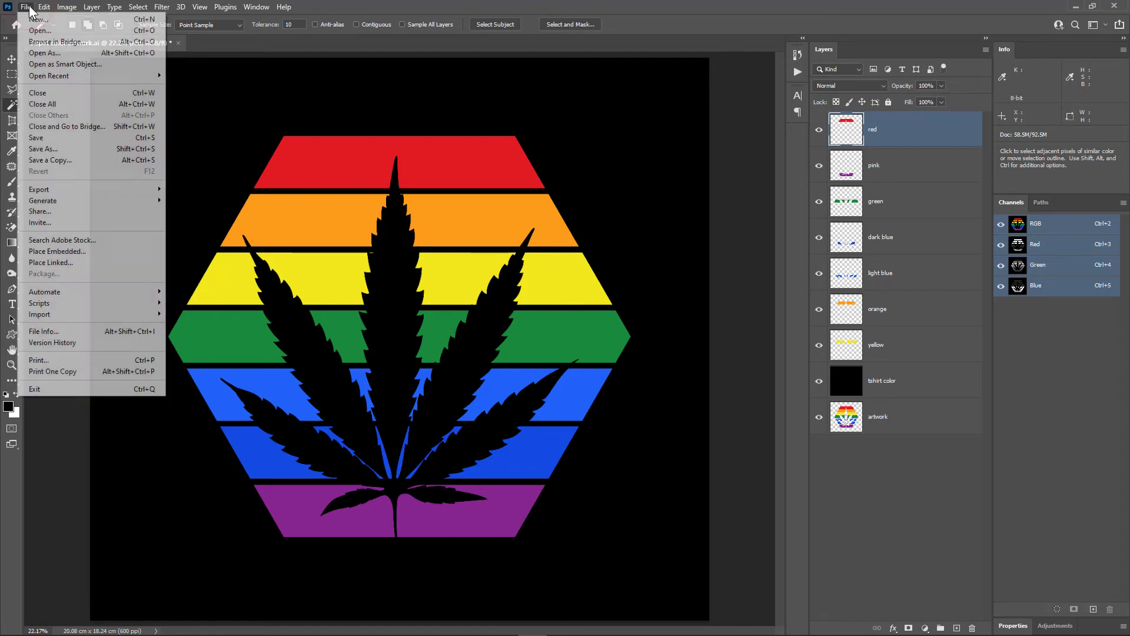
pyautogui.click(51, 136)
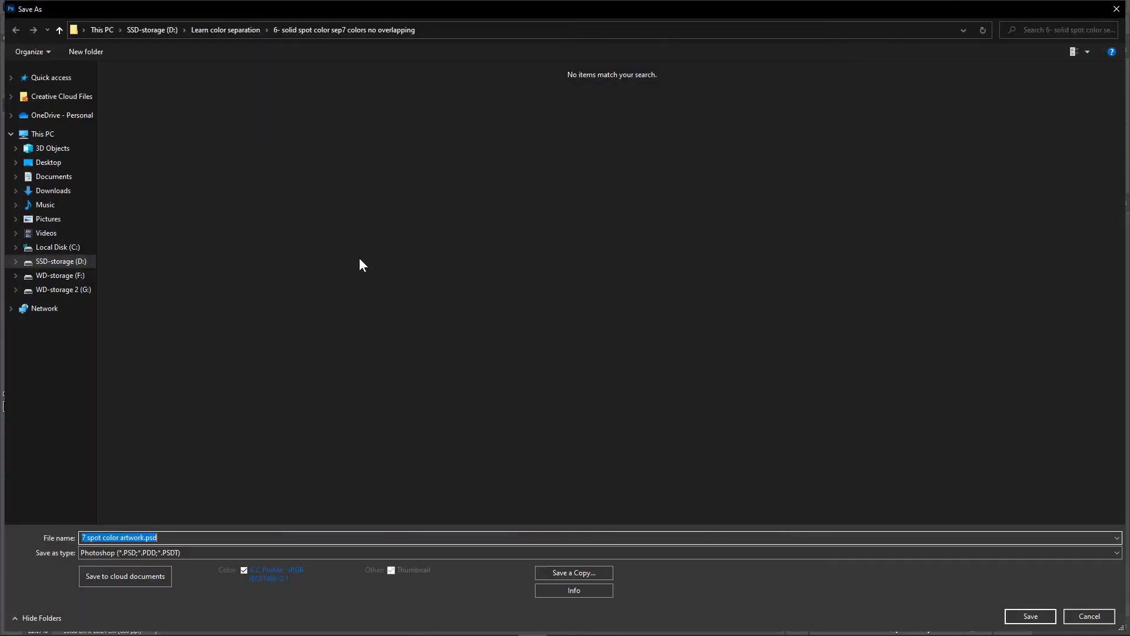
pyautogui.click(1021, 619)
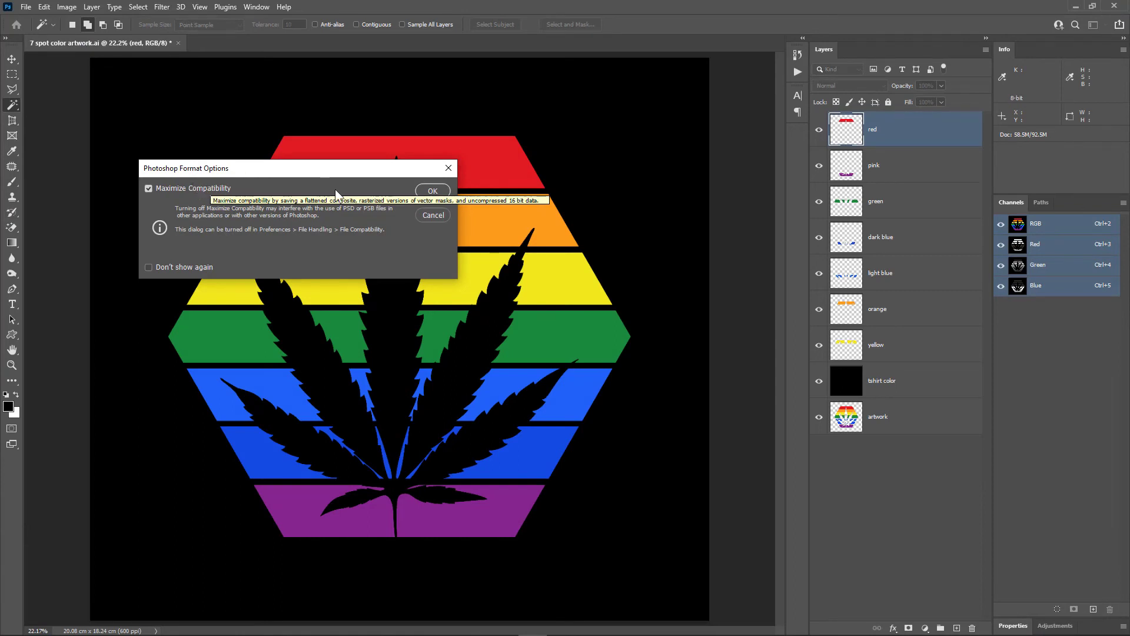
pyautogui.click(432, 191)
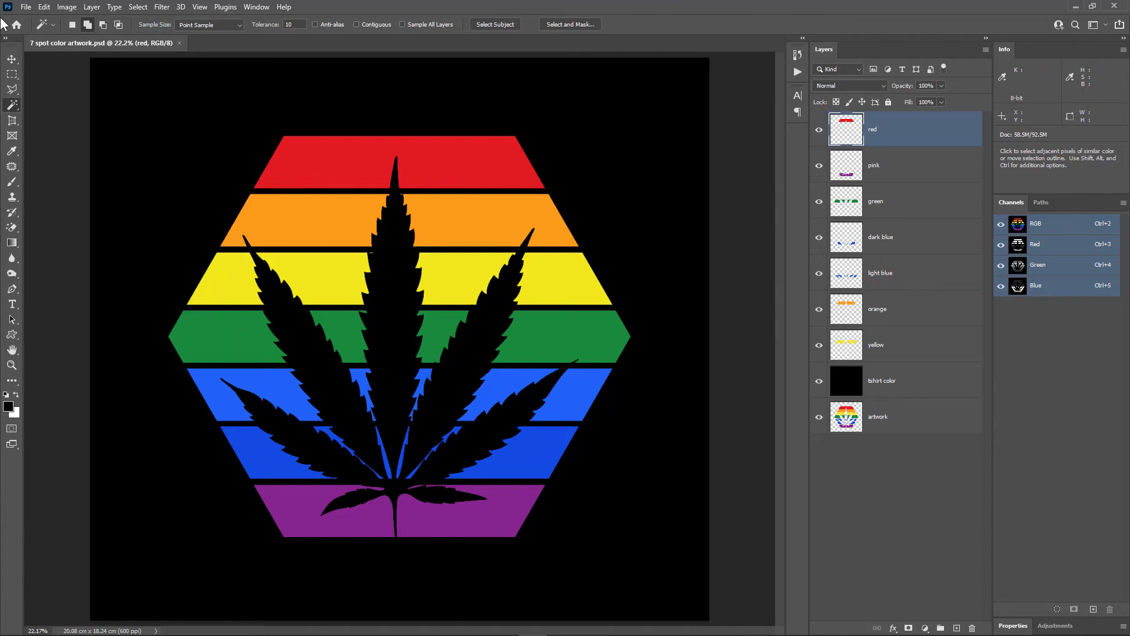
# Duplicate the image as a separate document named "7 spot color artwork copy".
pyautogui.click(66, 7)
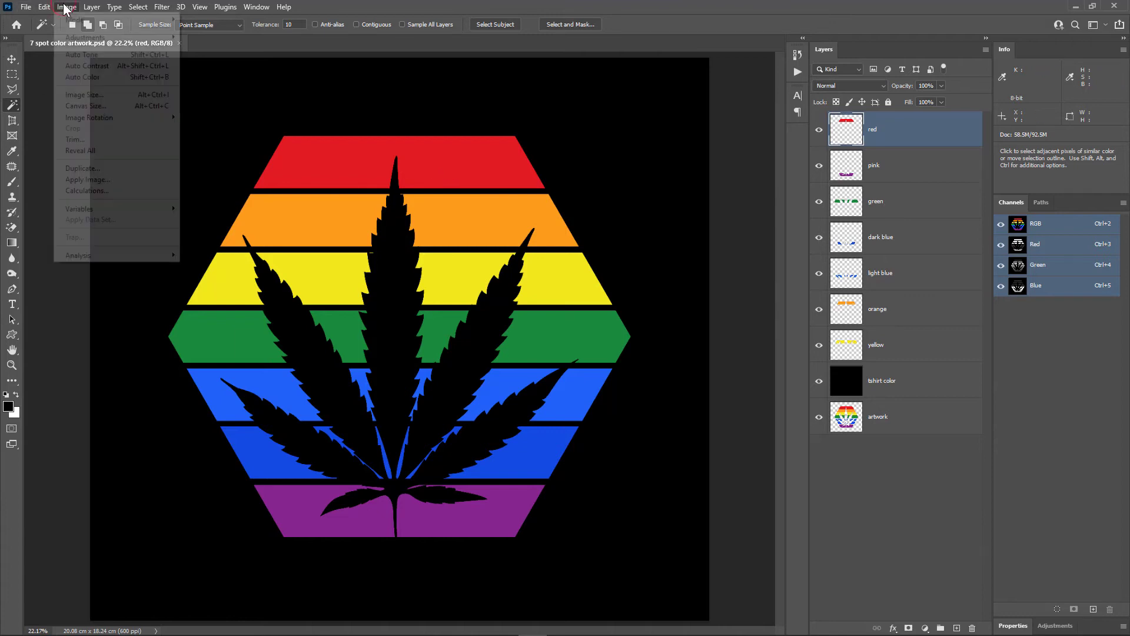
pyautogui.click(88, 167)
pyautogui.click(292, 250)
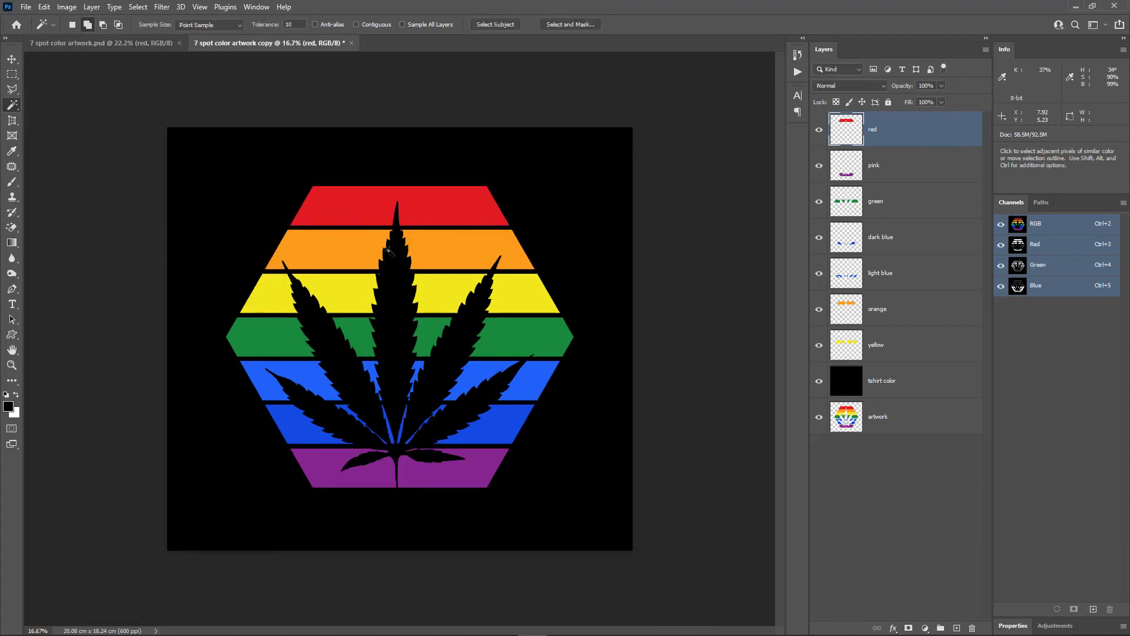
# Select the yellow layer and hide all the other layers, including the tshirt color and artwork layers.
pyautogui.keyDown('ctrl'); pyautogui.click(861, 355); pyautogui.keyUp('ctrl')
pyautogui.moveTo(819, 309); pyautogui.dragTo(816, 130)
pyautogui.moveTo(823, 378); pyautogui.dragTo(820, 428)
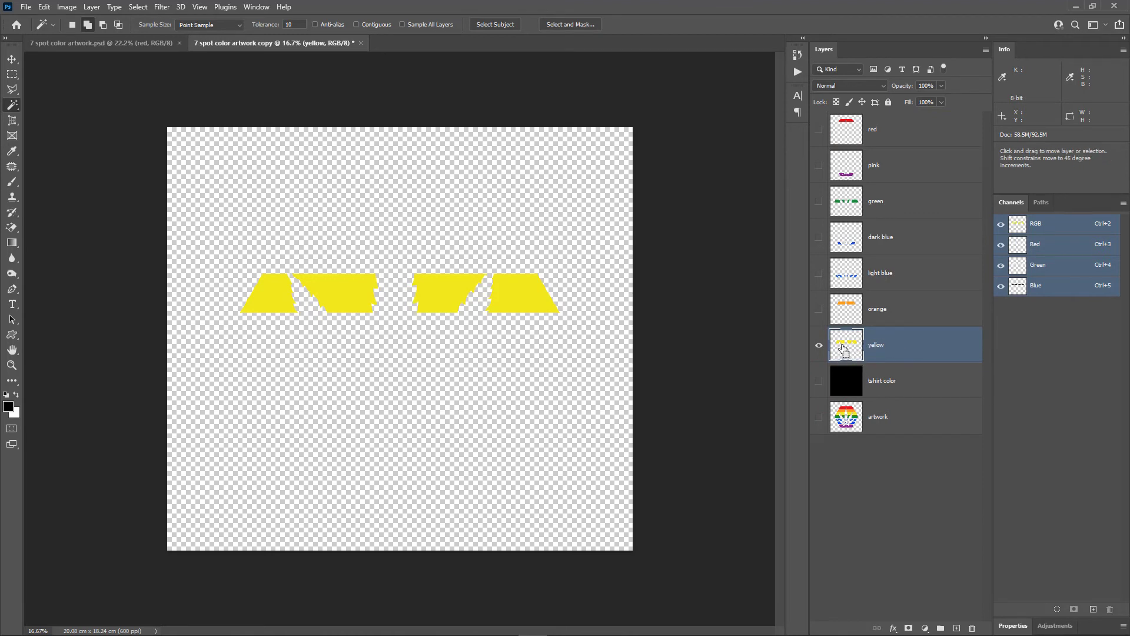
# Load the yellow layer's contents as a selection, fill it with black, deselect and hide the layer.
pyautogui.keyDown('ctrl'); pyautogui.click(844, 349); pyautogui.keyUp('ctrl')
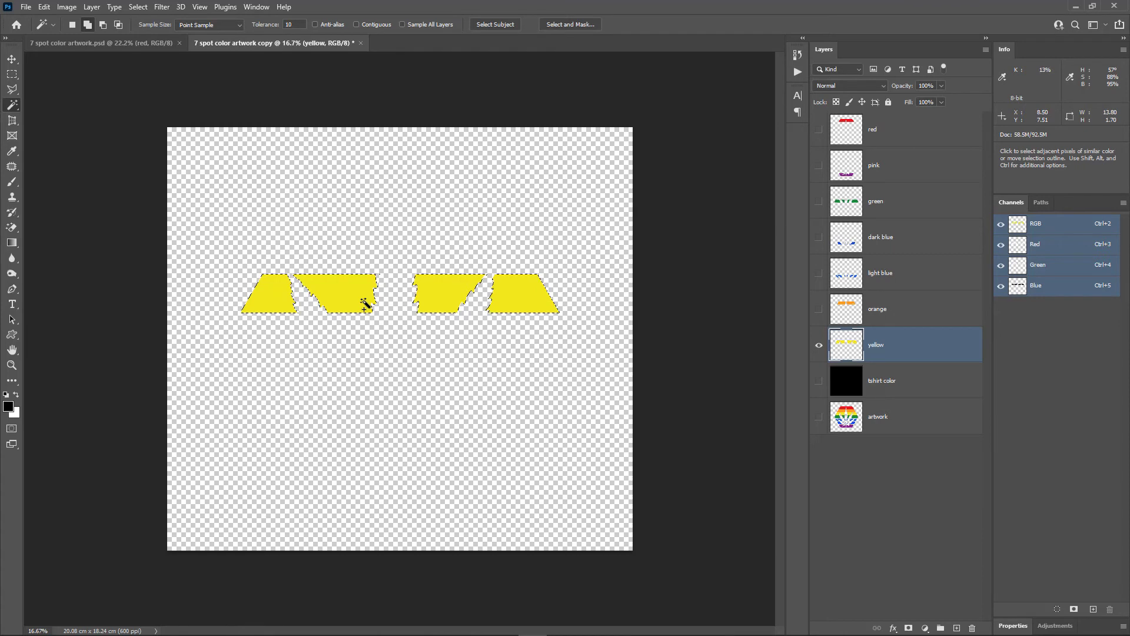
pyautogui.hotkey('alt', 'BackSpace')
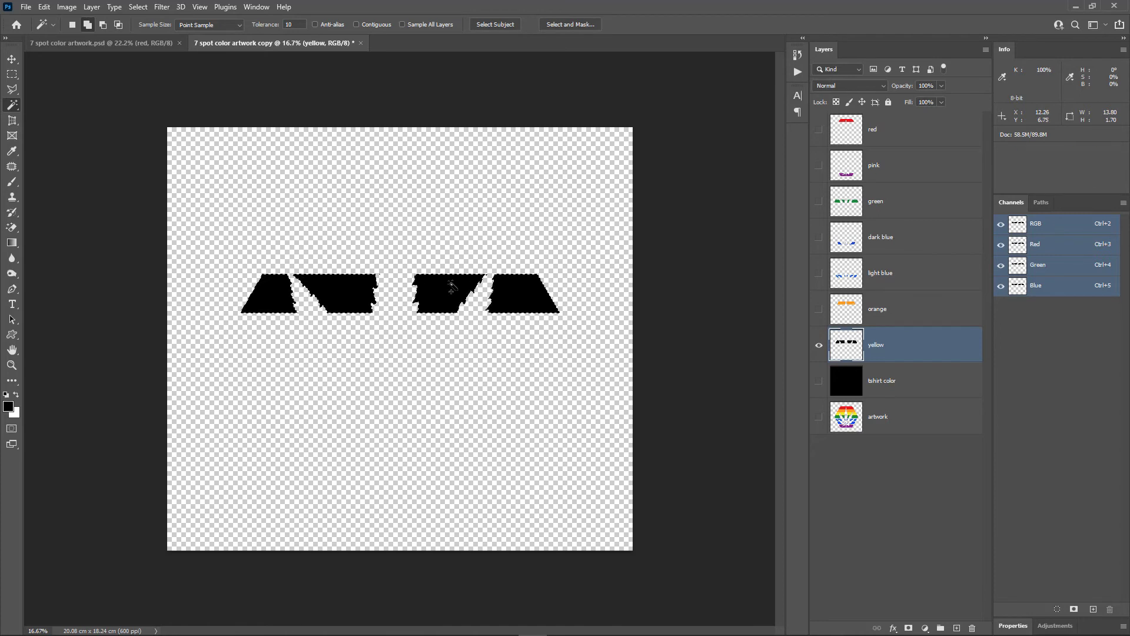
pyautogui.hotkey('ctrl', 'd')
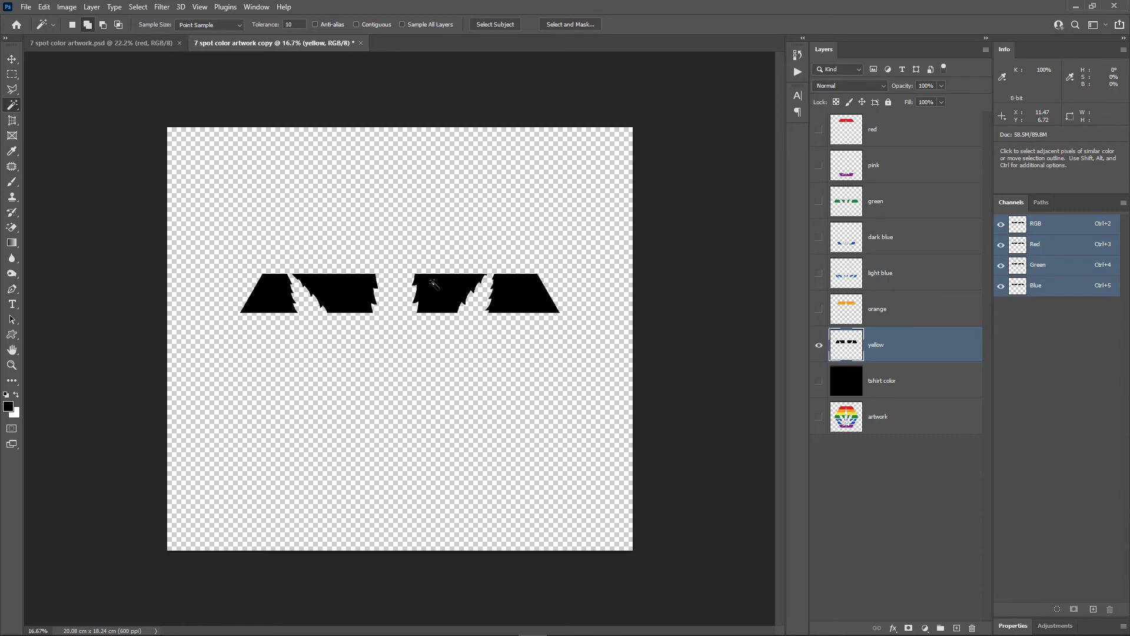
pyautogui.click(819, 345)
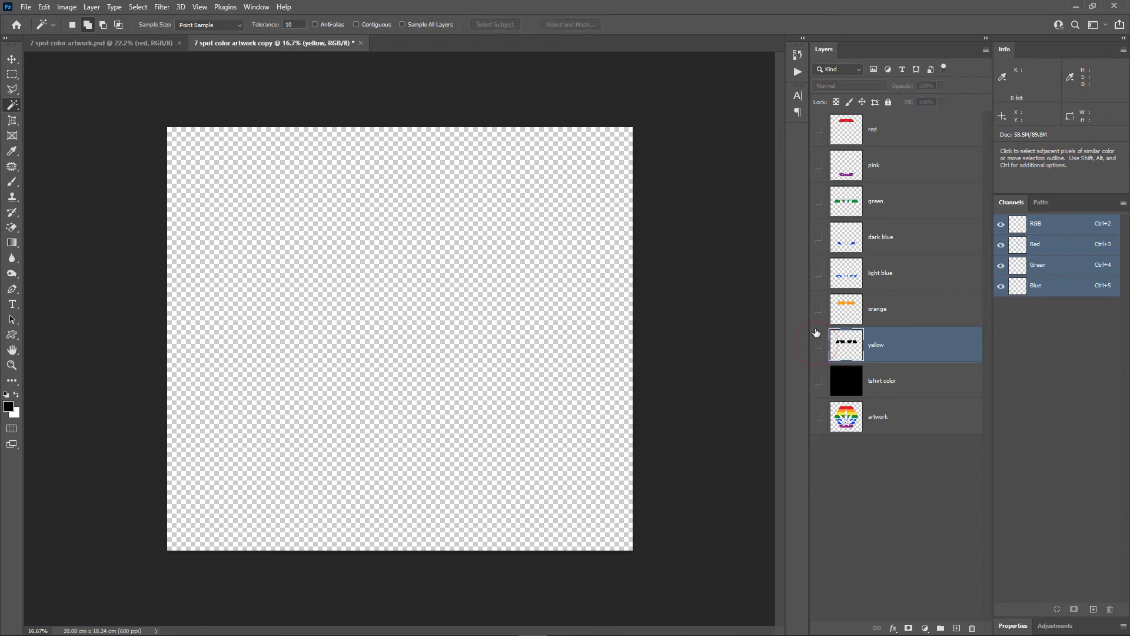
# Show the orange layer, fill its selected contents with black, deselect and hide the layer.
pyautogui.click(819, 309)
pyautogui.click(841, 309)
pyautogui.keyDown('ctrl'); pyautogui.click(845, 308); pyautogui.keyUp('ctrl')
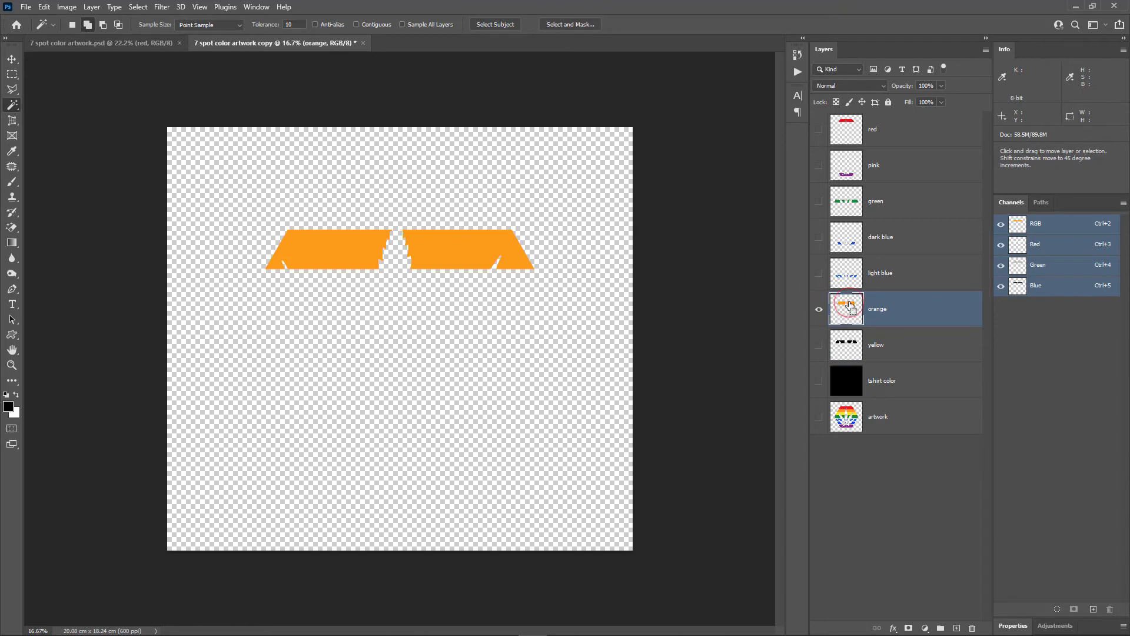
pyautogui.hotkey('alt', 'BackSpace')
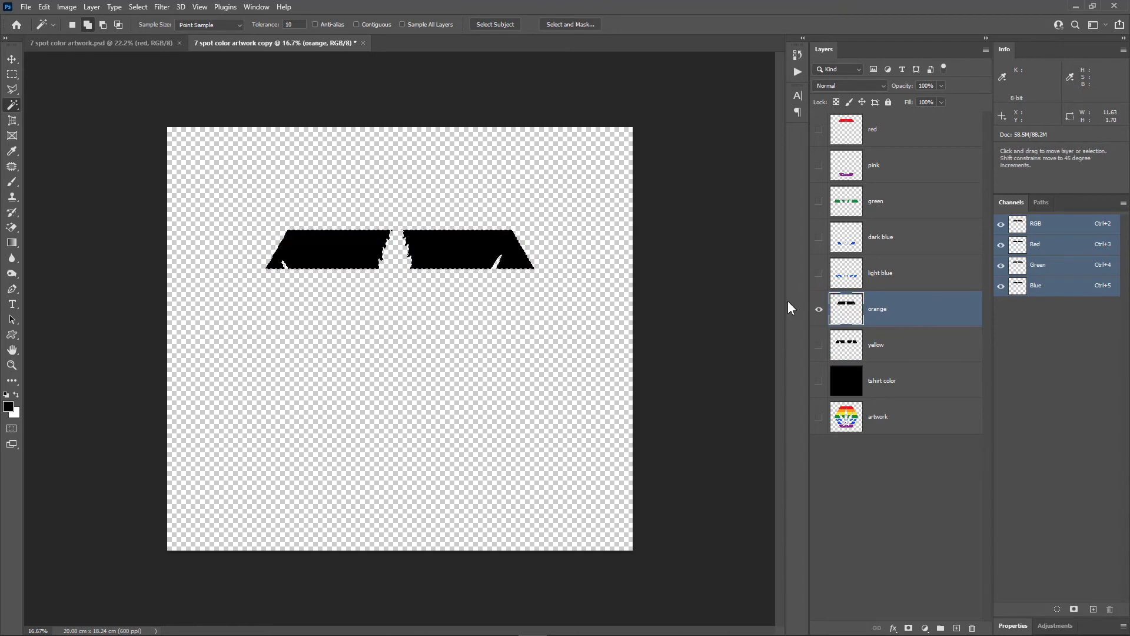
pyautogui.hotkey('ctrl', 'd')
pyautogui.click(819, 309)
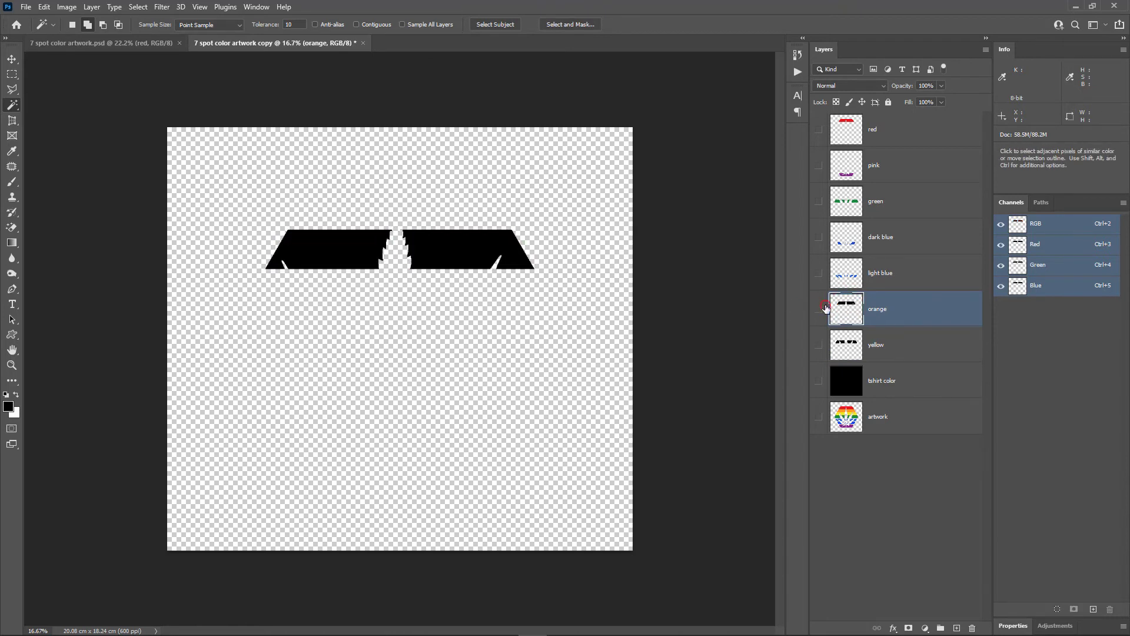
# Show the light blue layer, fill its selected contents with black, deselect and hide the layer.
pyautogui.click(818, 275)
pyautogui.click(840, 278)
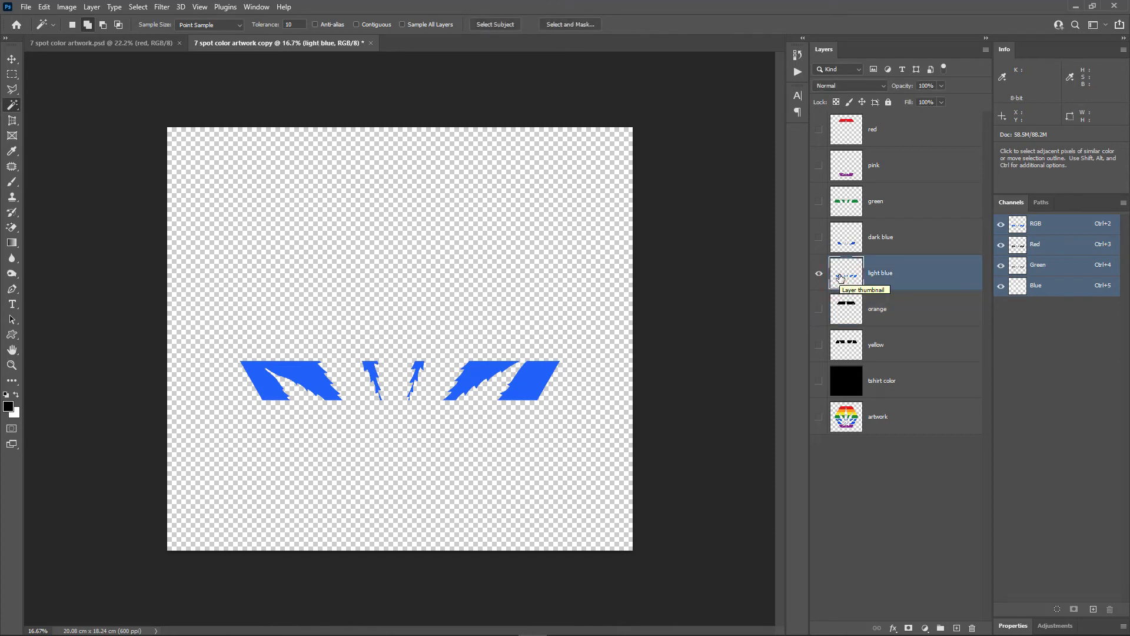
pyautogui.keyDown('ctrl'); pyautogui.click(843, 280); pyautogui.keyUp('ctrl')
pyautogui.hotkey('alt', 'BackSpace')
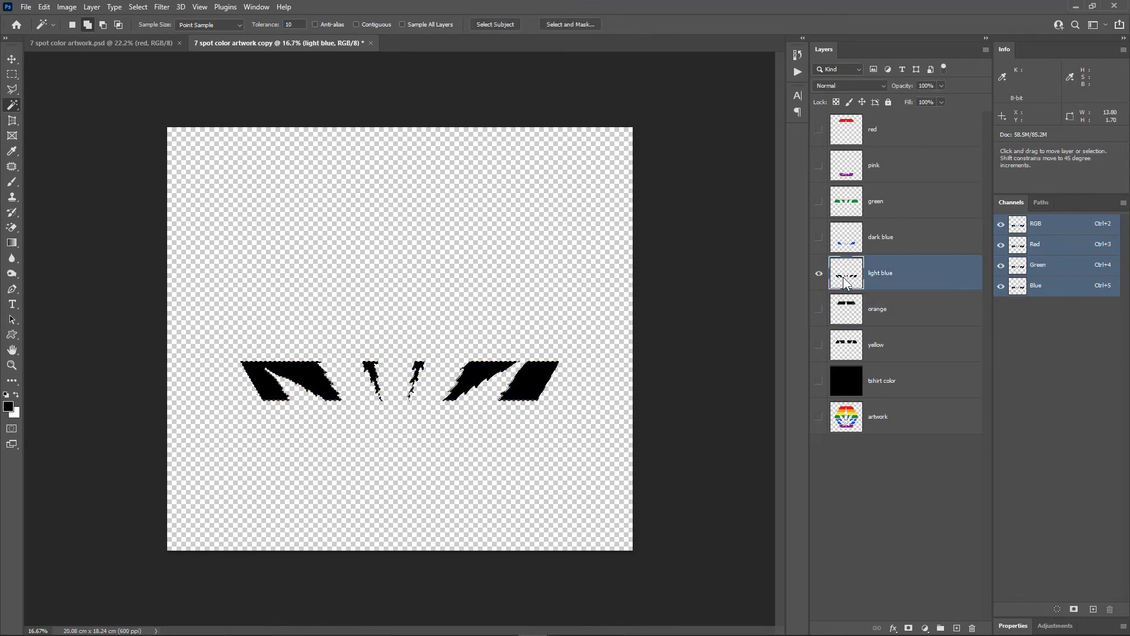
pyautogui.hotkey('ctrl', 'd')
pyautogui.click(818, 273)
# Show the dark blue layer, fill its selected contents with black and hide the layer.
pyautogui.click(819, 237)
pyautogui.click(844, 235)
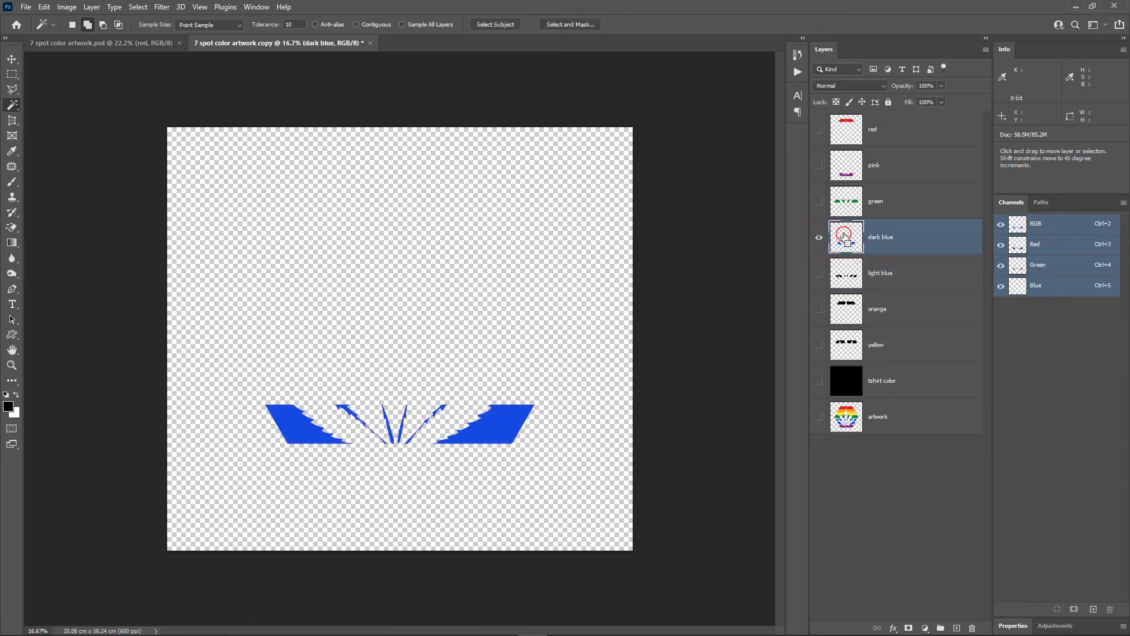
pyautogui.keyDown('ctrl'); pyautogui.click(844, 234); pyautogui.keyUp('ctrl')
pyautogui.hotkey('alt', 'BackSpace')
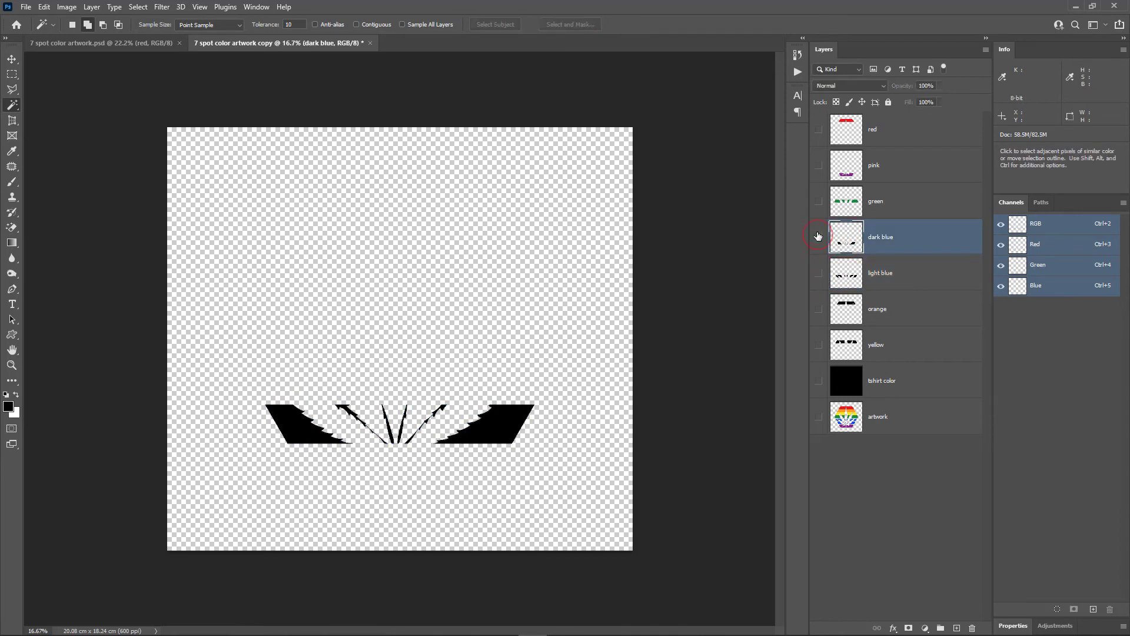
pyautogui.click(819, 237)
# Show the green layer, fill its selected contents with black and hide the layer.
pyautogui.click(819, 201)
pyautogui.click(843, 200)
pyautogui.keyDown('ctrl'); pyautogui.click(846, 203); pyautogui.keyUp('ctrl')
pyautogui.hotkey('alt', 'BackSpace')
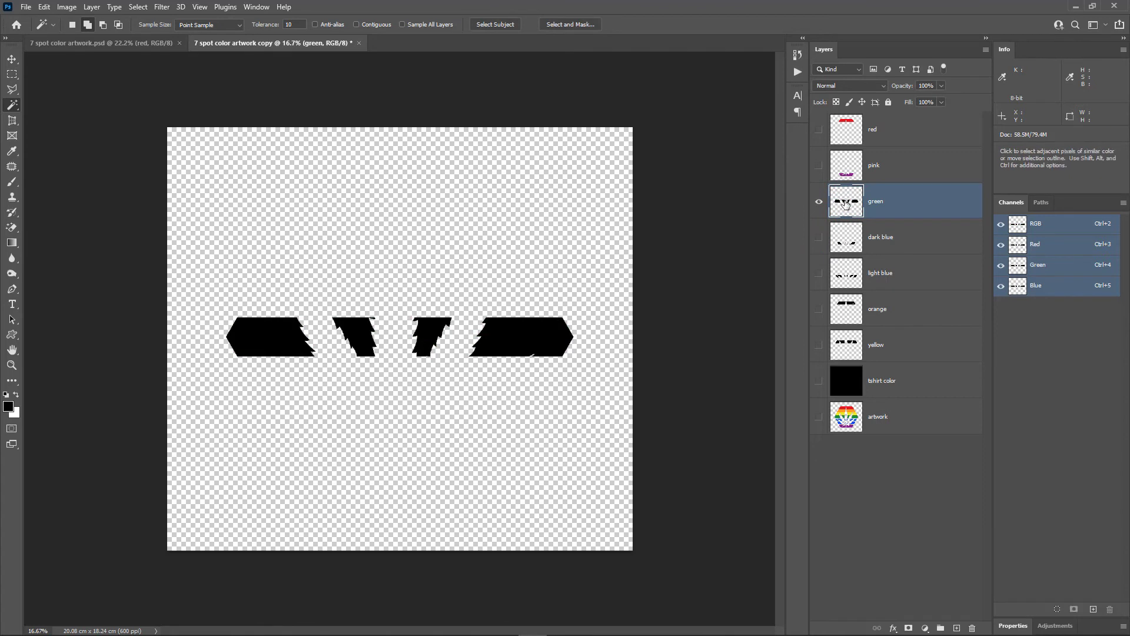
pyautogui.click(819, 202)
# Show the pink layer, fill its selected contents with black and hide the layer.
pyautogui.click(819, 166)
pyautogui.click(846, 165)
pyautogui.keyDown('ctrl'); pyautogui.click(848, 174); pyautogui.keyUp('ctrl')
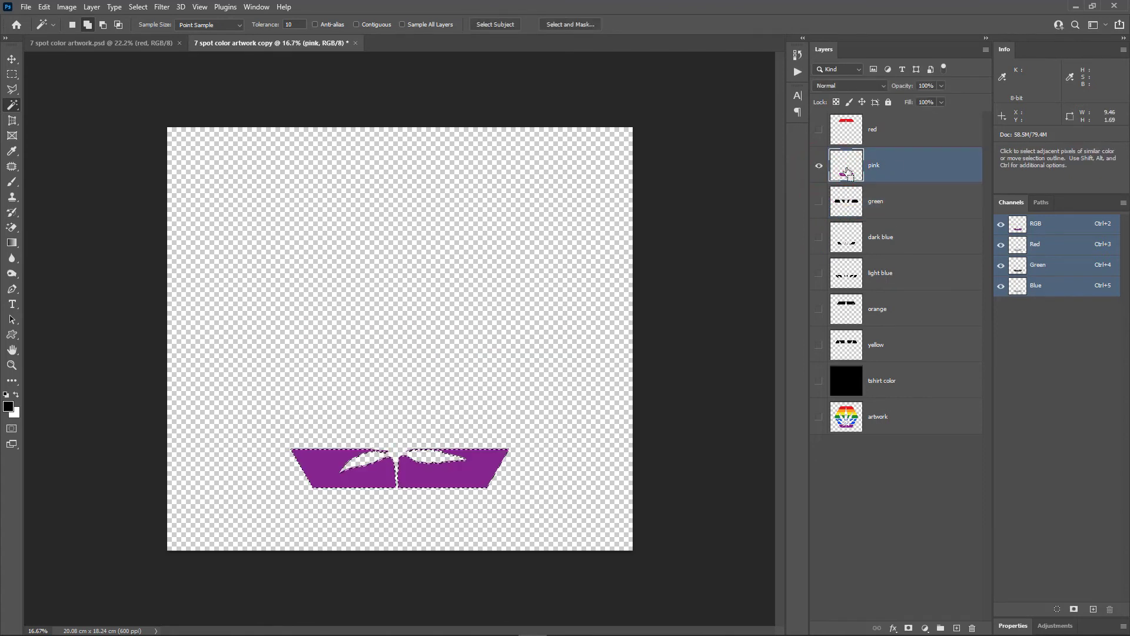
pyautogui.hotkey('alt', 'BackSpace')
pyautogui.click(818, 166)
# Show the red layer and fill its selected contents with black.
pyautogui.click(819, 130)
pyautogui.click(844, 129)
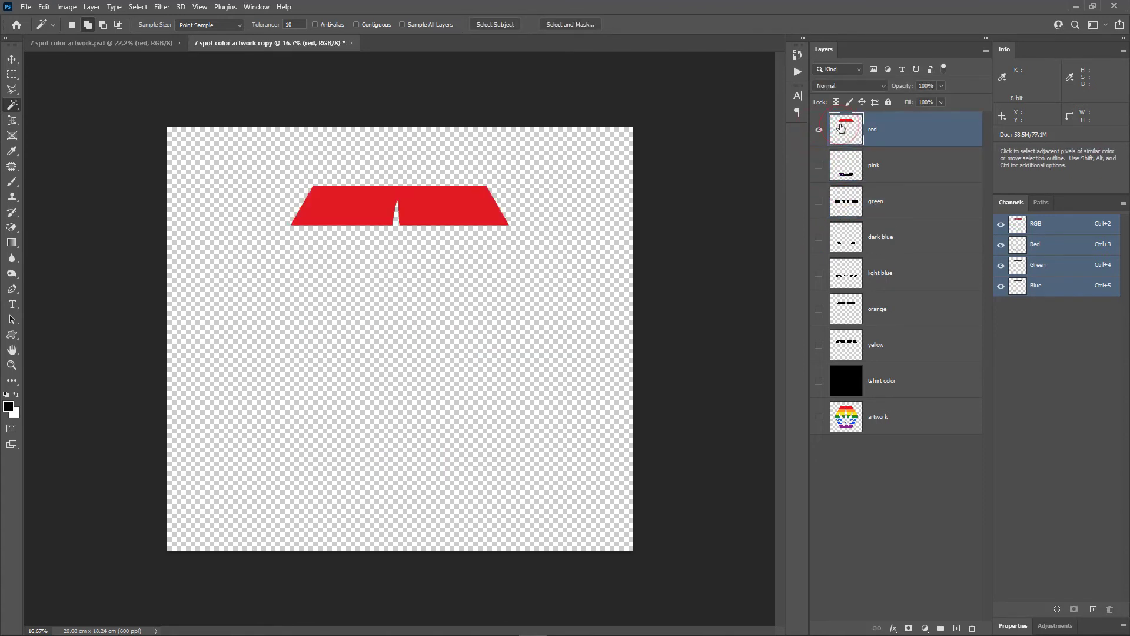
pyautogui.keyDown('ctrl'); pyautogui.click(841, 128); pyautogui.keyUp('ctrl')
pyautogui.hotkey('alt', 'BackSpace')
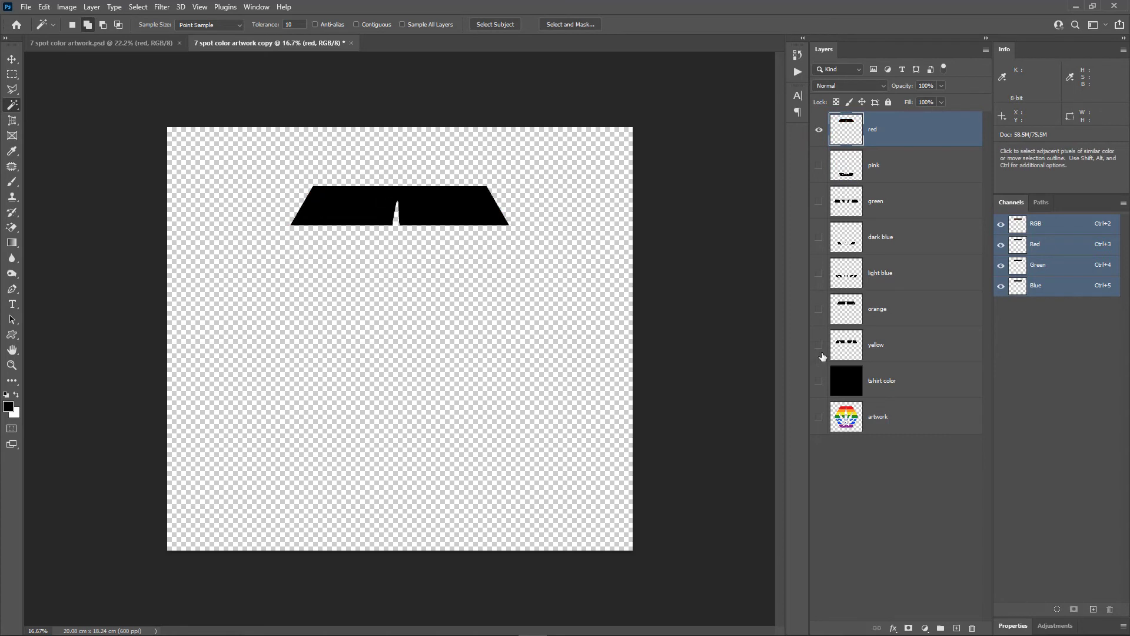
# Make the original artwork layer visible and hide the seven black-filled colour layers above it.
pyautogui.moveTo(819, 345); pyautogui.dragTo(819, 165)
pyautogui.click(819, 417)
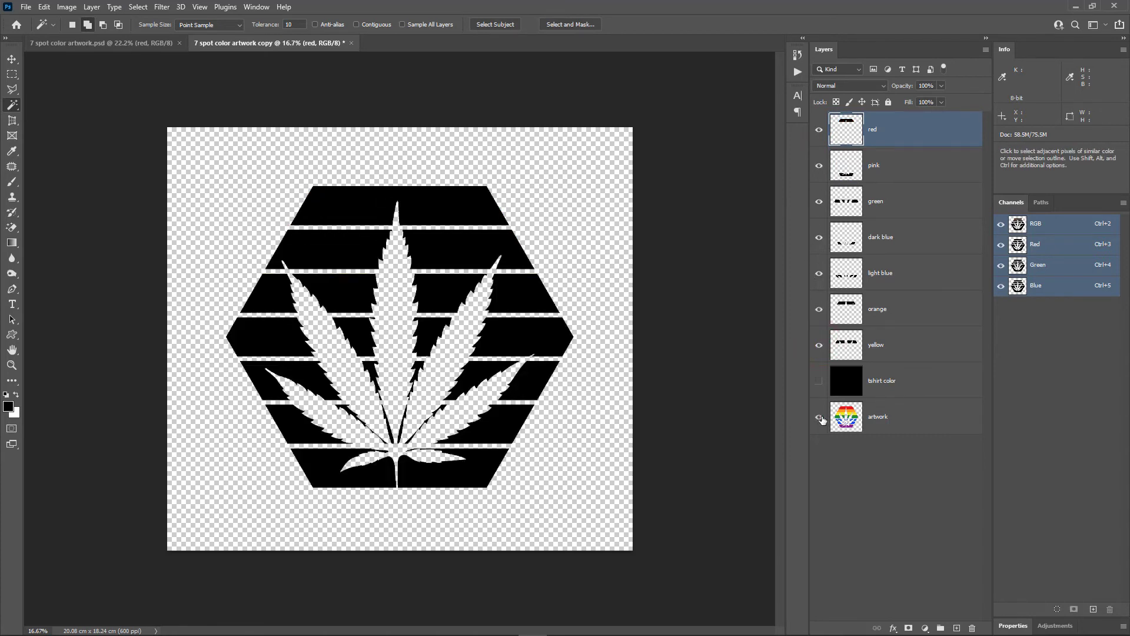
pyautogui.moveTo(819, 309); pyautogui.dragTo(827, 143)
pyautogui.click(850, 353)
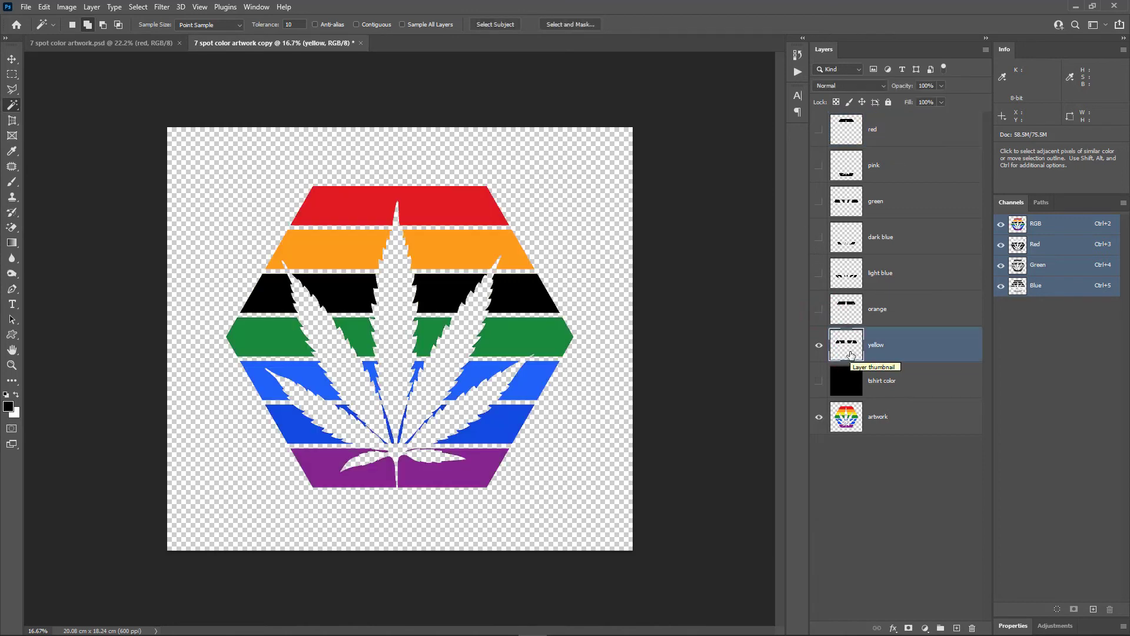
pyautogui.click(820, 347)
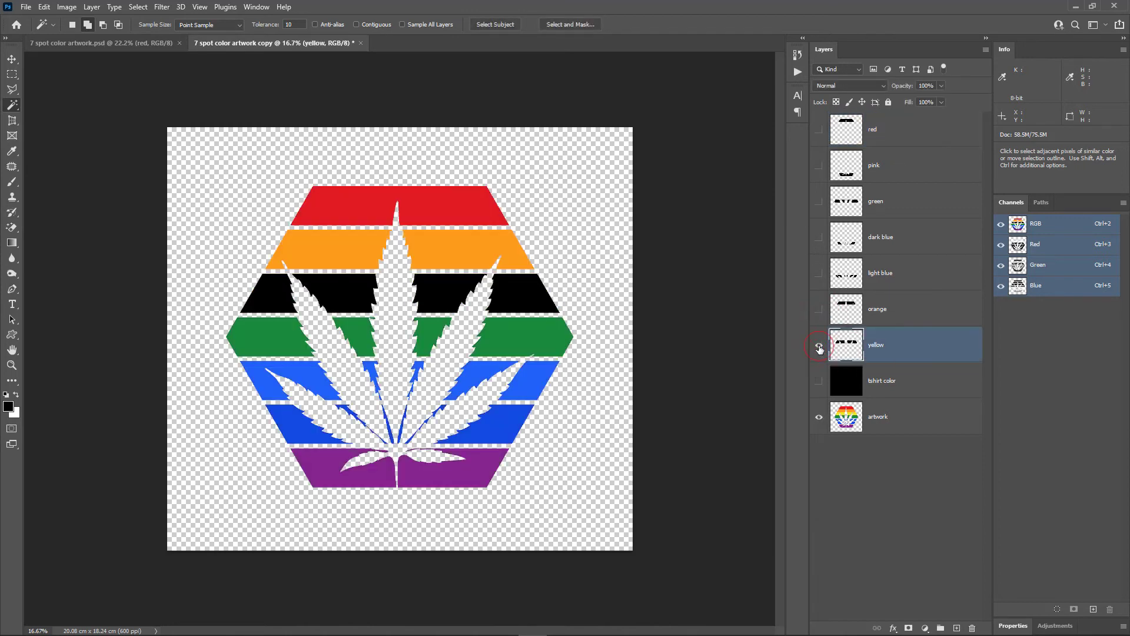
# Toggle the orange, light blue and dark blue layers on and off to compare each with the artwork underneath.
pyautogui.click(819, 310)
pyautogui.click(819, 309)
pyautogui.click(818, 309)
pyautogui.click(818, 309)
pyautogui.click(817, 273)
pyautogui.click(817, 273)
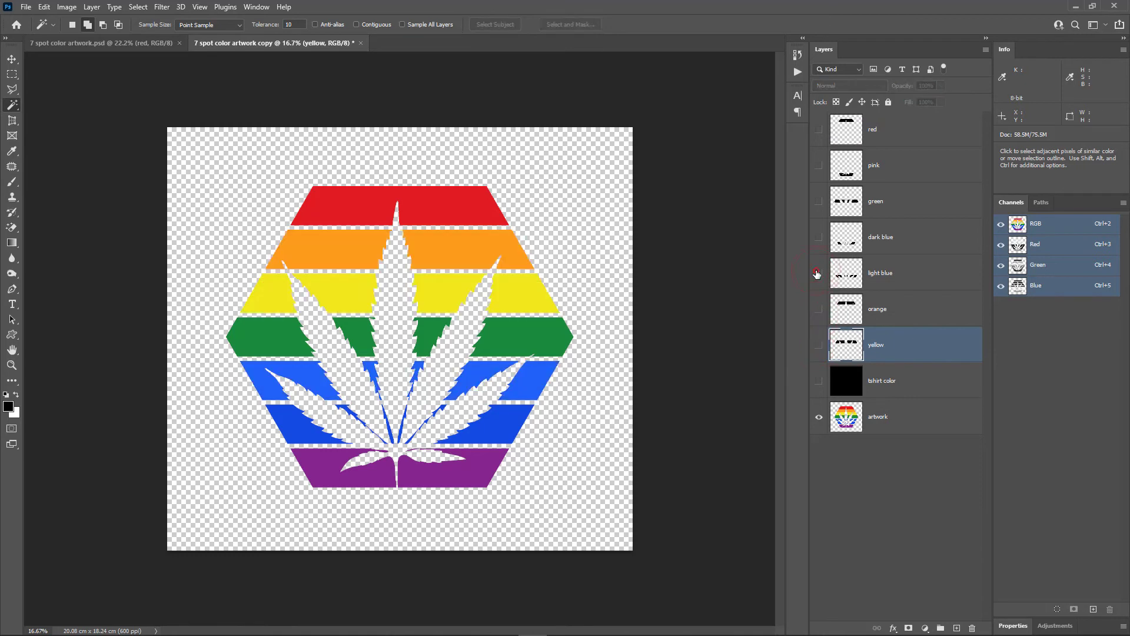
pyautogui.click(817, 273)
pyautogui.click(817, 274)
pyautogui.click(818, 246)
pyautogui.click(817, 246)
pyautogui.click(817, 246)
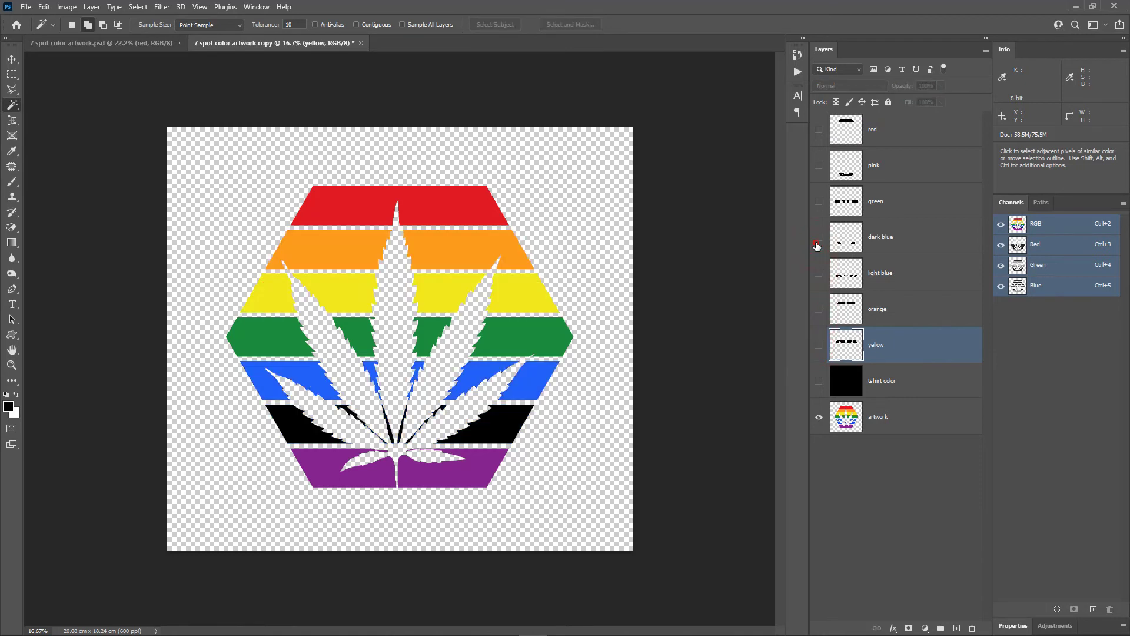
pyautogui.click(818, 246)
# Toggle the green, pink and red layers on and off to compare each with the artwork underneath.
pyautogui.click(821, 204)
pyautogui.click(821, 204)
pyautogui.click(821, 204)
pyautogui.click(821, 204)
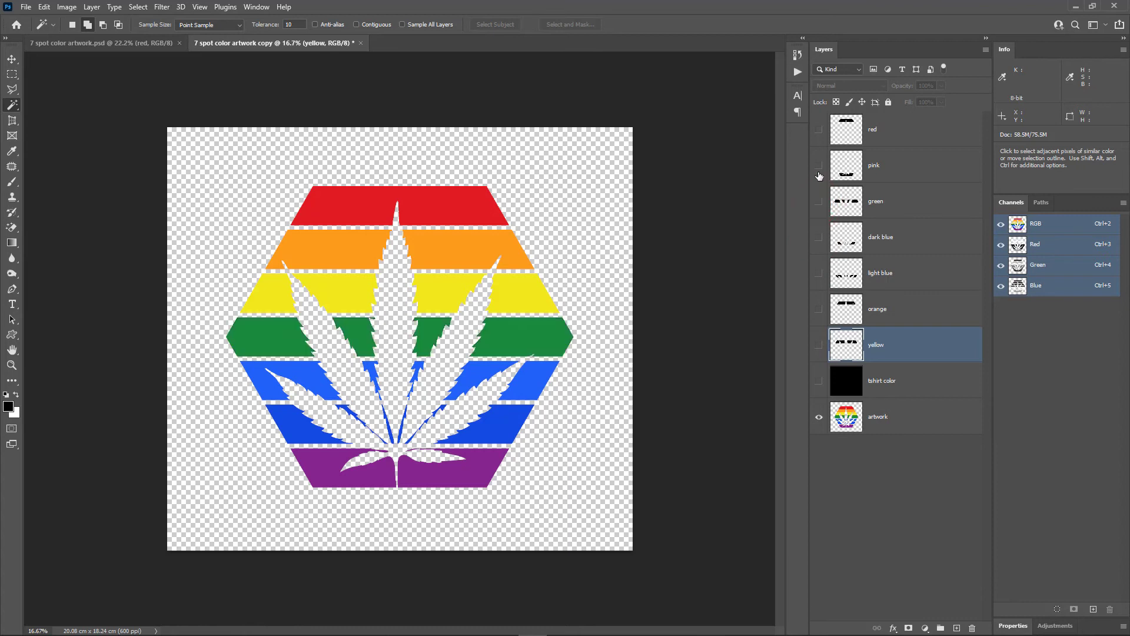
pyautogui.click(819, 168)
pyautogui.click(819, 167)
pyautogui.click(818, 168)
pyautogui.click(819, 167)
pyautogui.click(817, 131)
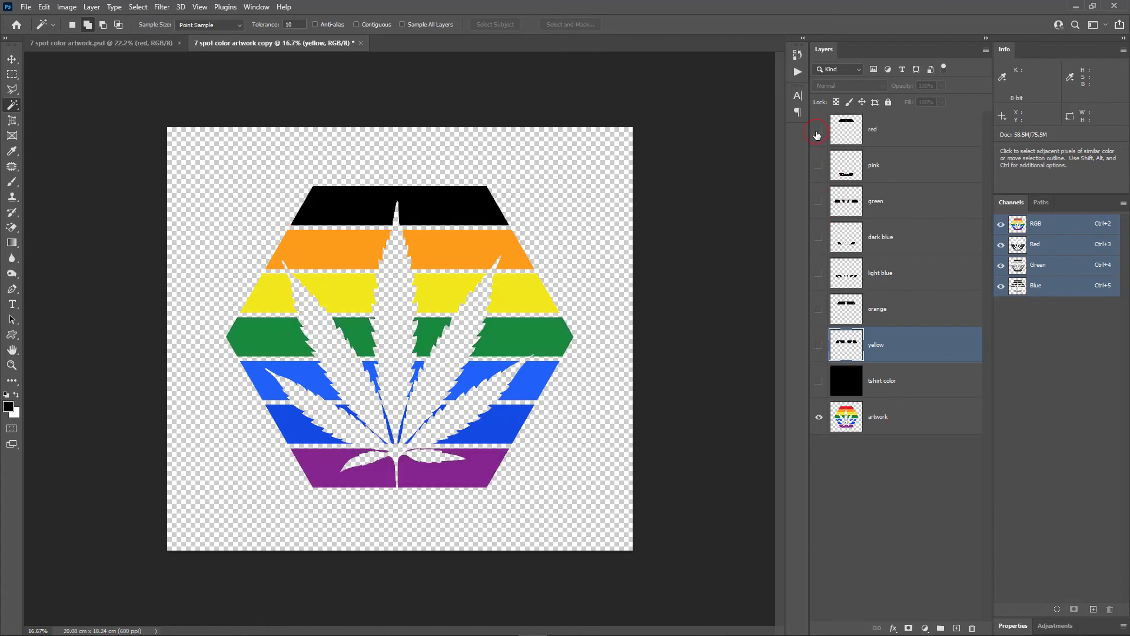
pyautogui.click(817, 131)
# Make all seven black-filled colour layers visible again and check yellow and orange by toggling their visibility.
pyautogui.moveTo(818, 345); pyautogui.dragTo(819, 129)
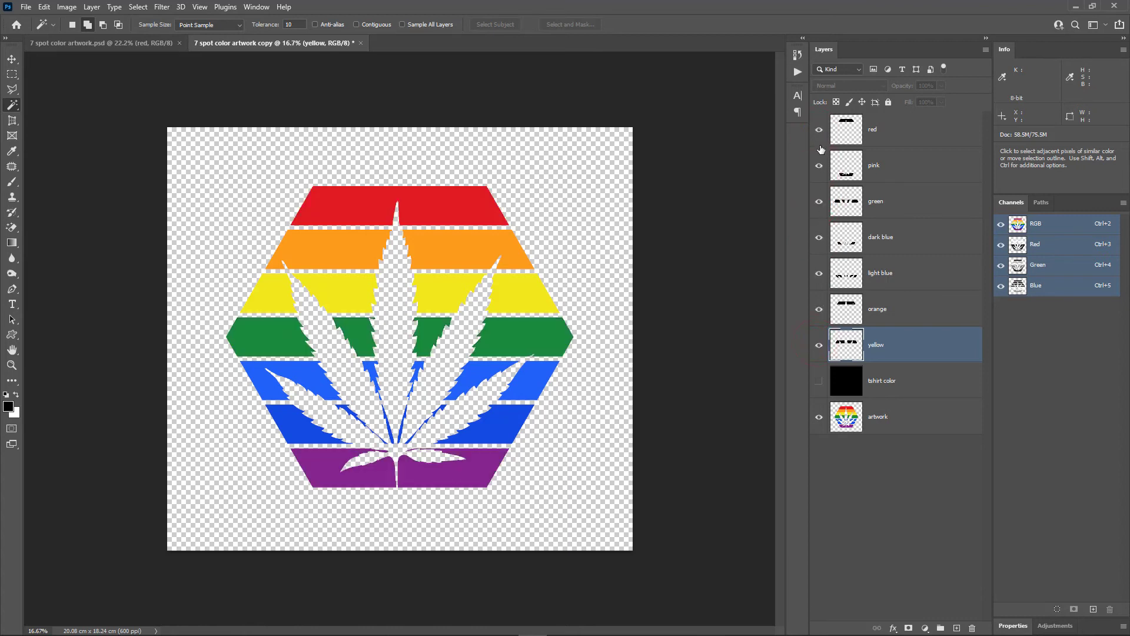
pyautogui.click(818, 345)
pyautogui.click(818, 345)
pyautogui.click(818, 309)
pyautogui.click(818, 309)
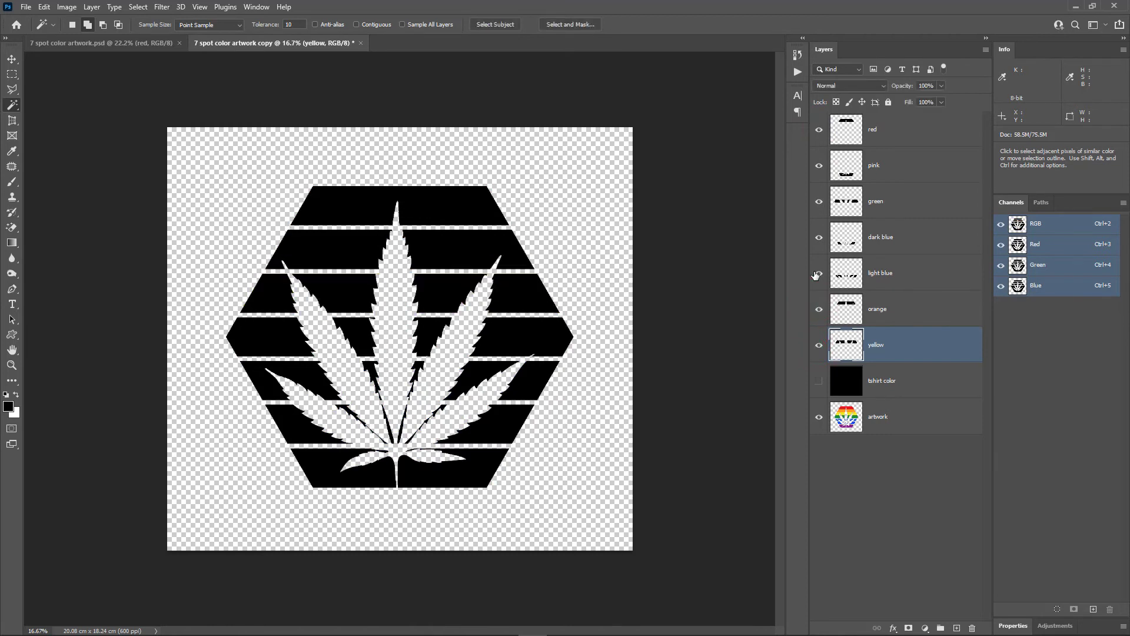
# Toggle the light blue, dark blue, green, pink and red layers off and on to check each against the artwork underneath.
pyautogui.click(818, 274)
pyautogui.click(818, 274)
pyautogui.click(818, 238)
pyautogui.click(819, 237)
pyautogui.click(819, 201)
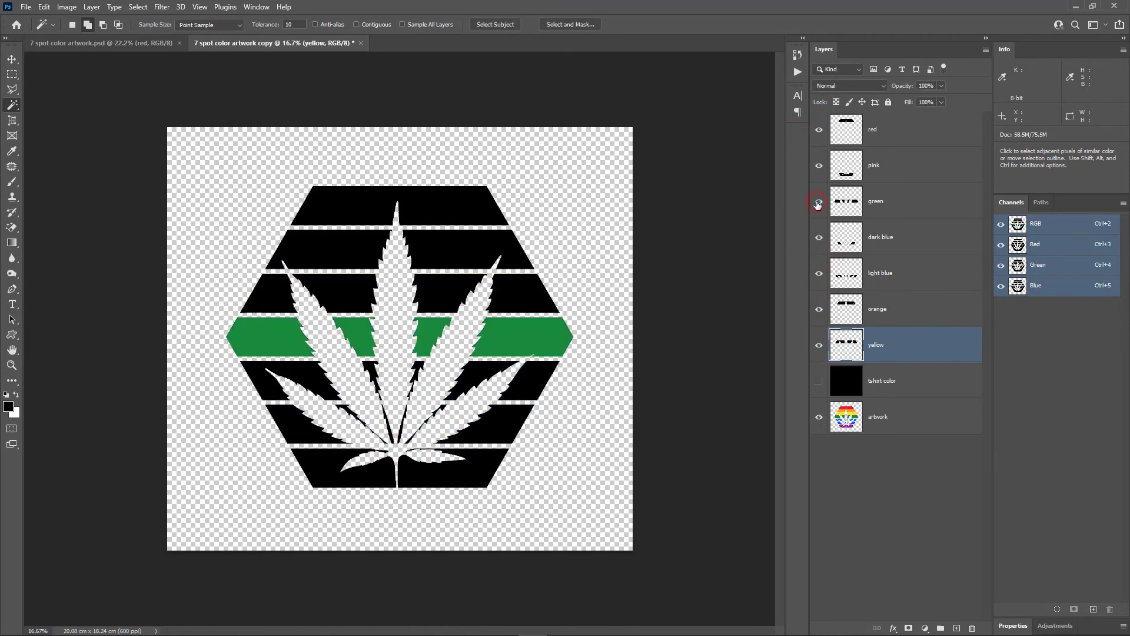
pyautogui.click(819, 201)
pyautogui.click(818, 165)
pyautogui.click(819, 166)
pyautogui.click(819, 129)
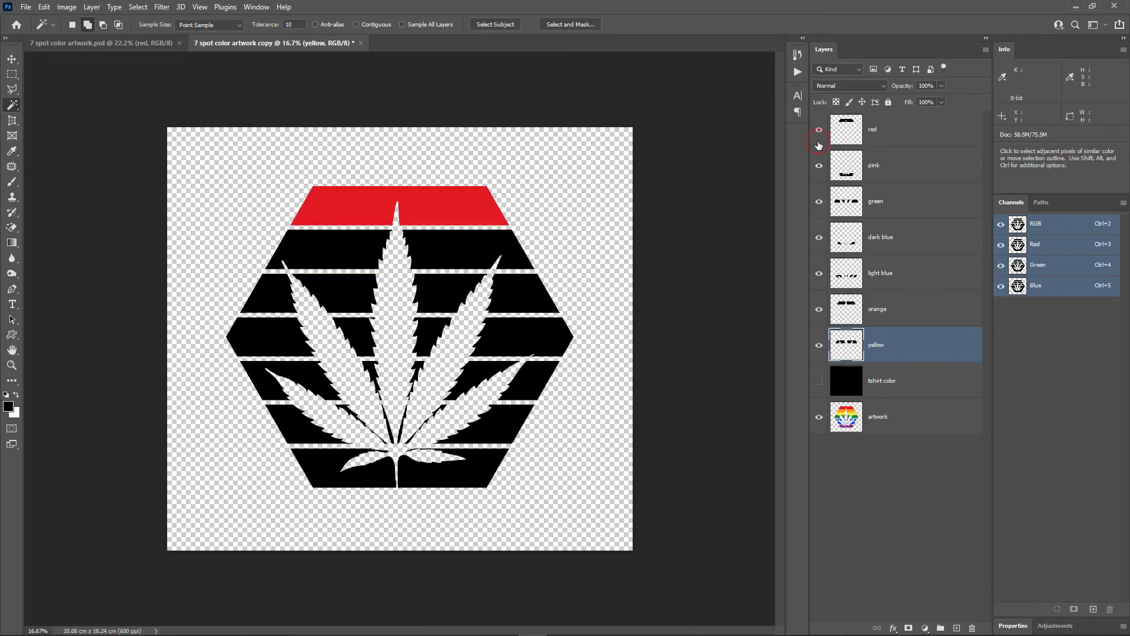
pyautogui.click(819, 130)
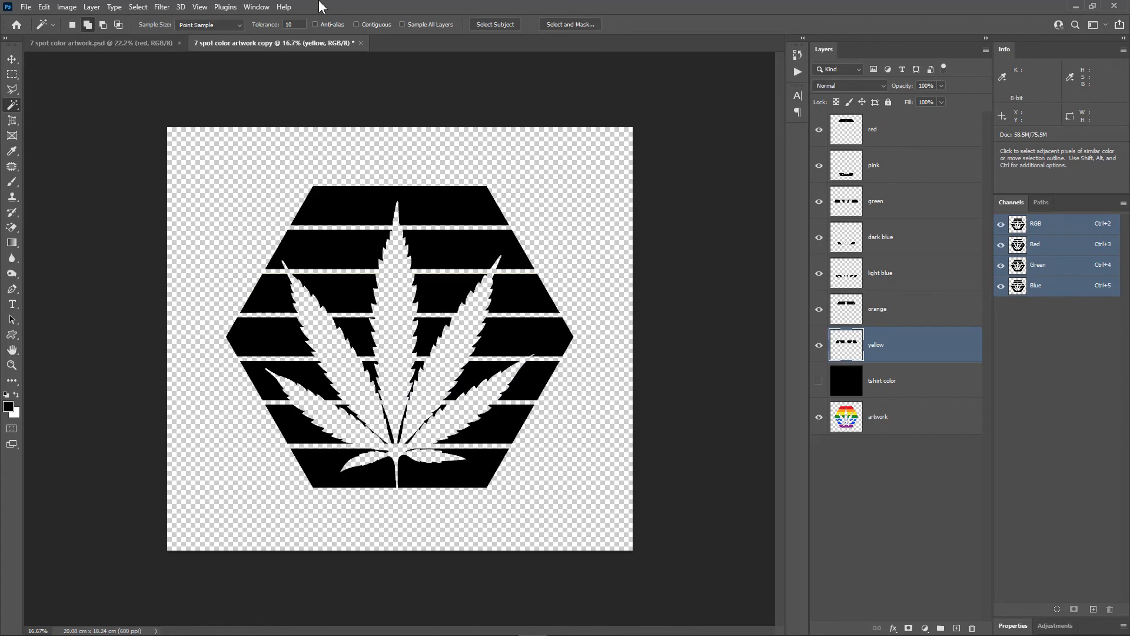
# Check that the Info panel is shown and set its first colour readout to Grayscale.
pyautogui.click(250, 6)
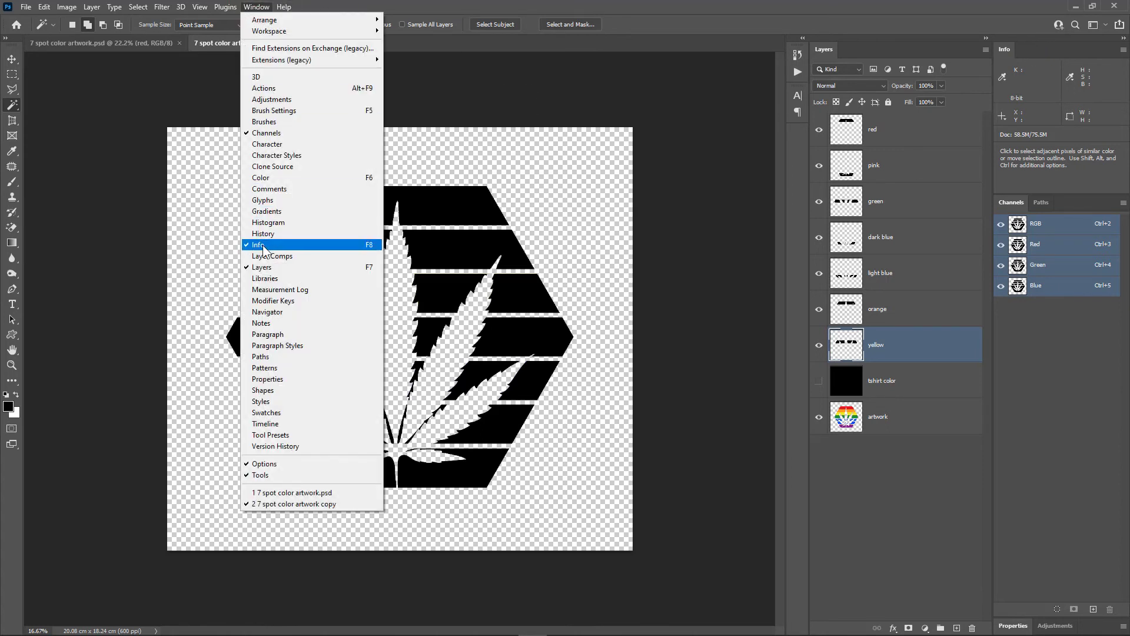
pyautogui.click(1004, 49)
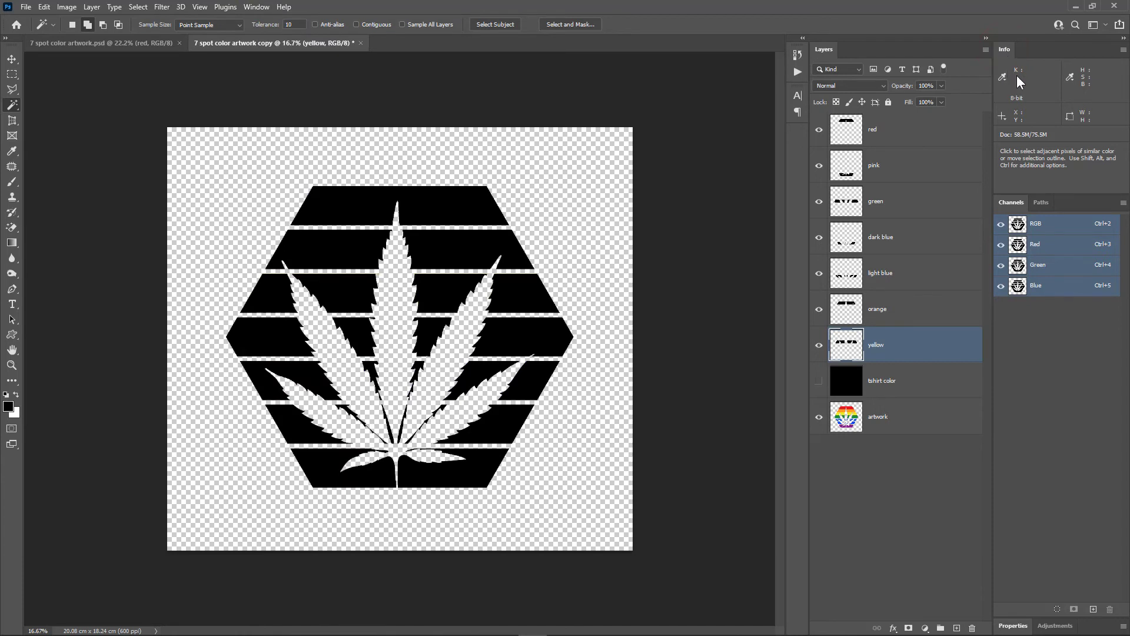
pyautogui.click(1006, 77)
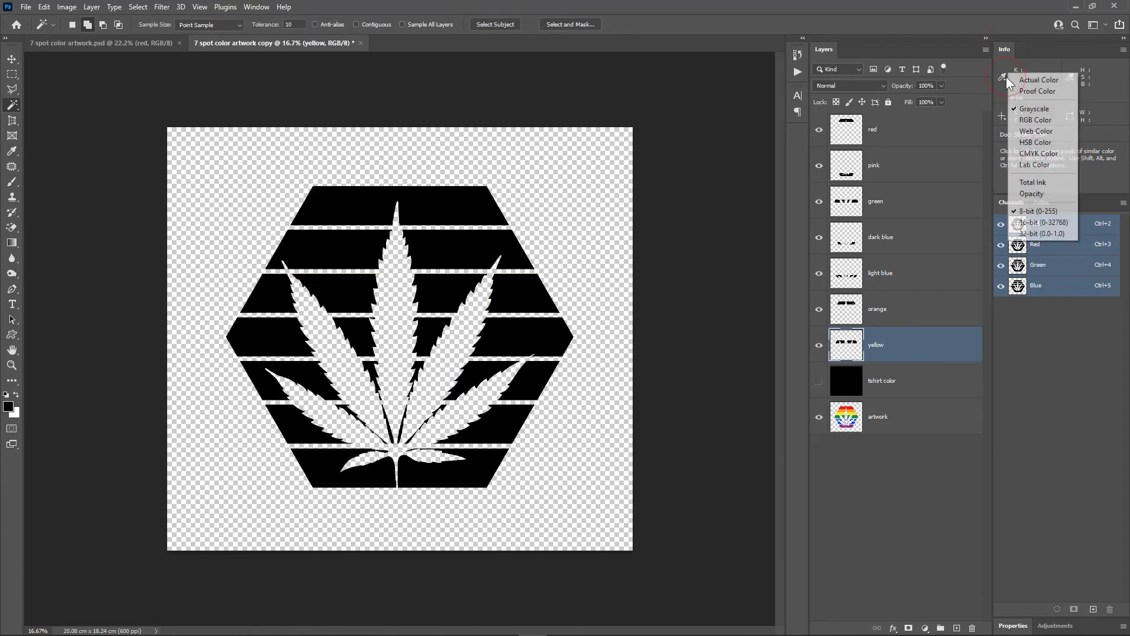
pyautogui.click(1029, 110)
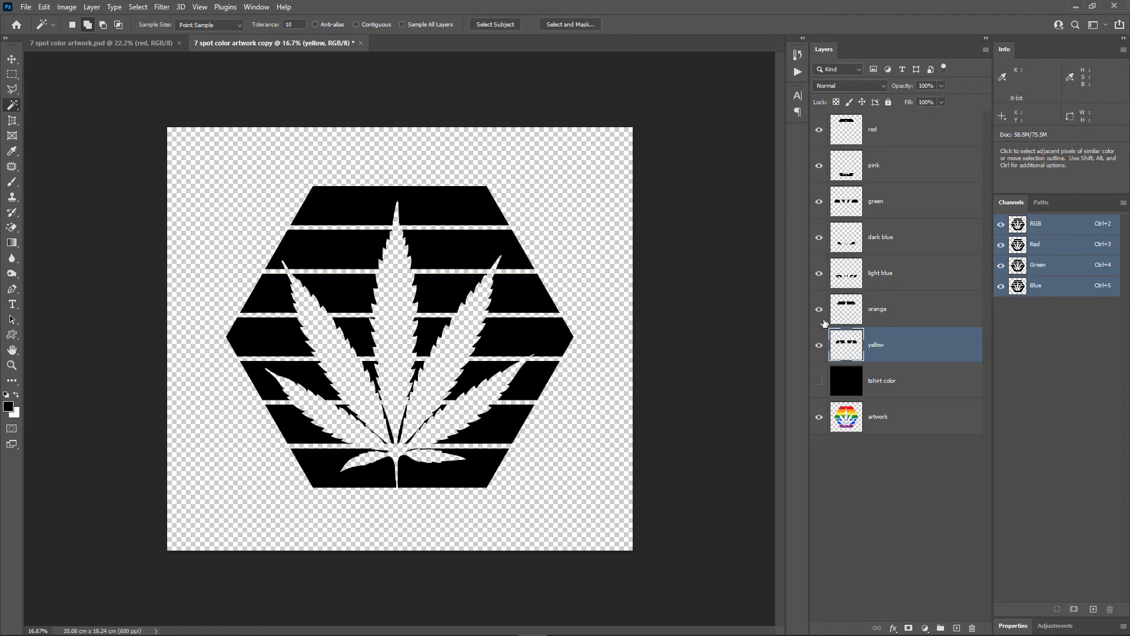
# Hide the artwork layer and isolate the yellow and orange layers in turn to check their black values in the Info readout.
pyautogui.moveTo(820, 317); pyautogui.dragTo(819, 130)
pyautogui.click(820, 417)
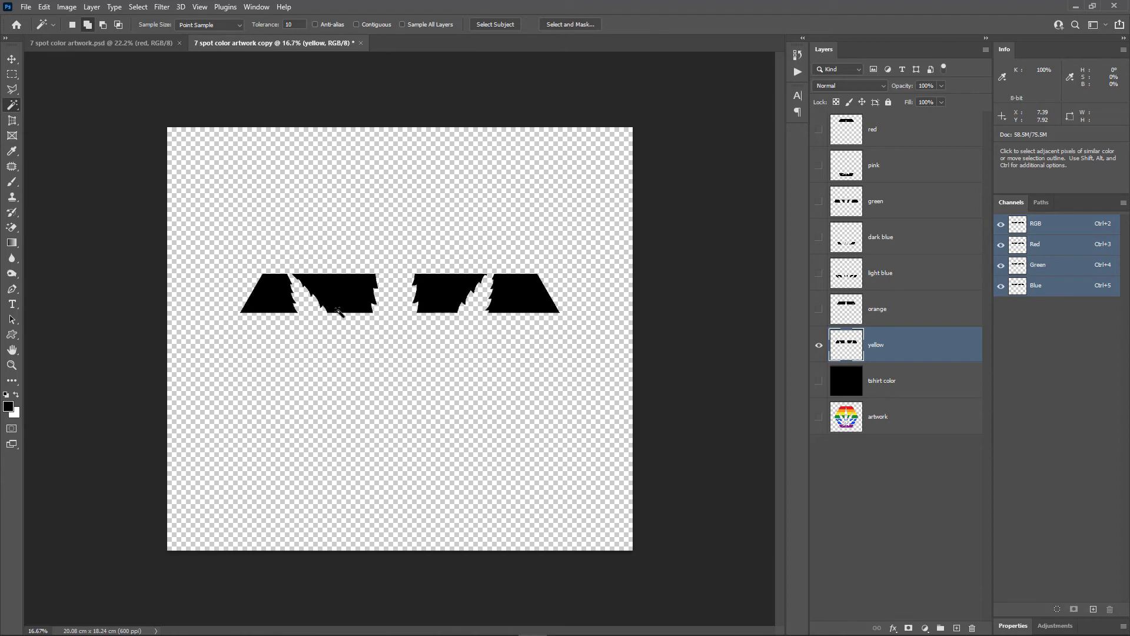
pyautogui.click(819, 309)
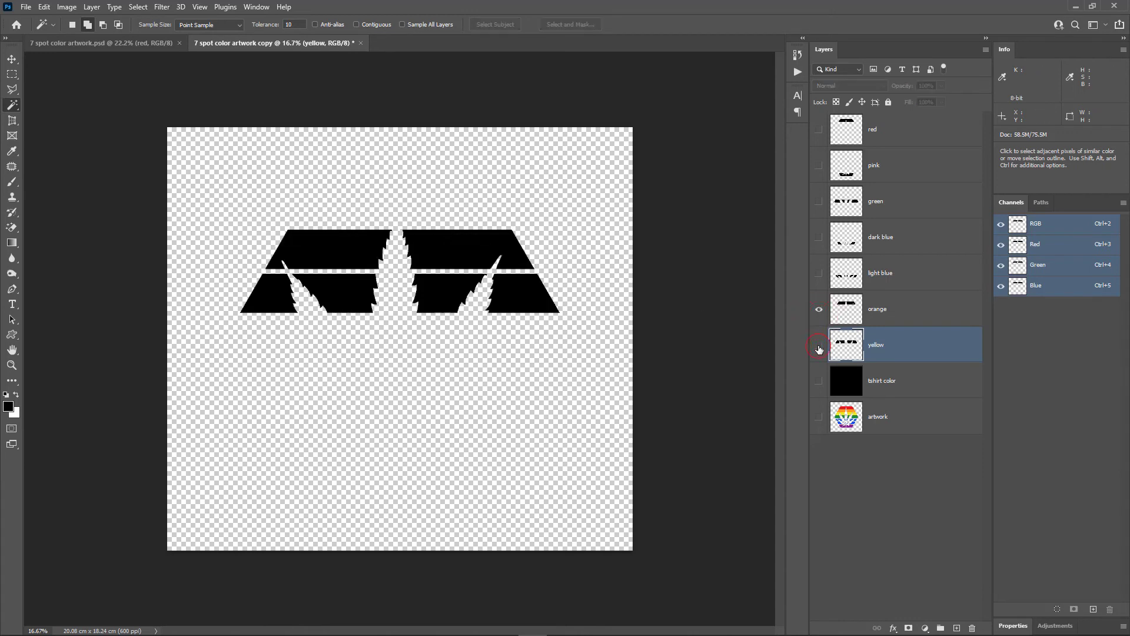
pyautogui.click(819, 345)
pyautogui.click(819, 309)
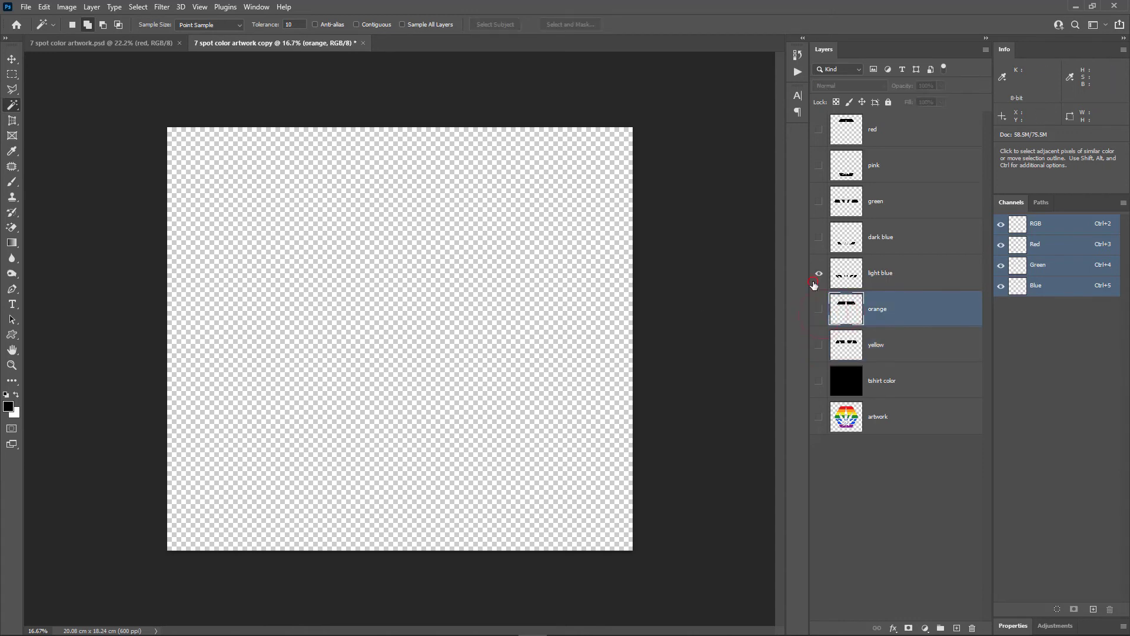
# Isolate the light blue and dark blue layers in turn to check their black values in the Info readout.
pyautogui.click(819, 274)
pyautogui.click(880, 273)
pyautogui.click(819, 237)
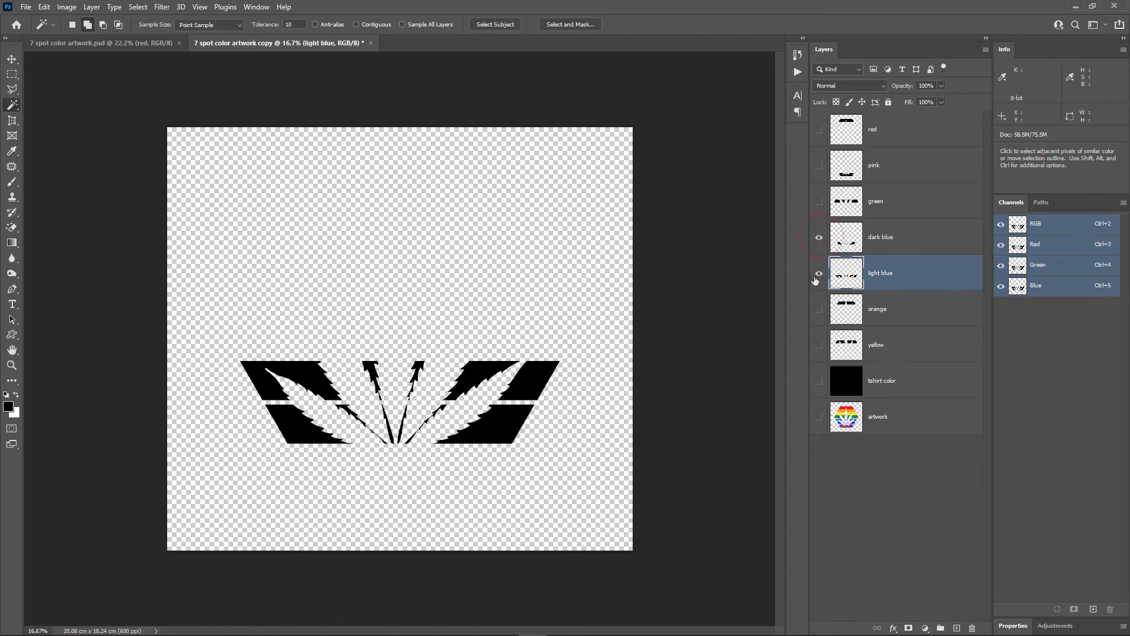
pyautogui.click(819, 273)
pyautogui.click(840, 240)
pyautogui.click(819, 202)
pyautogui.click(819, 237)
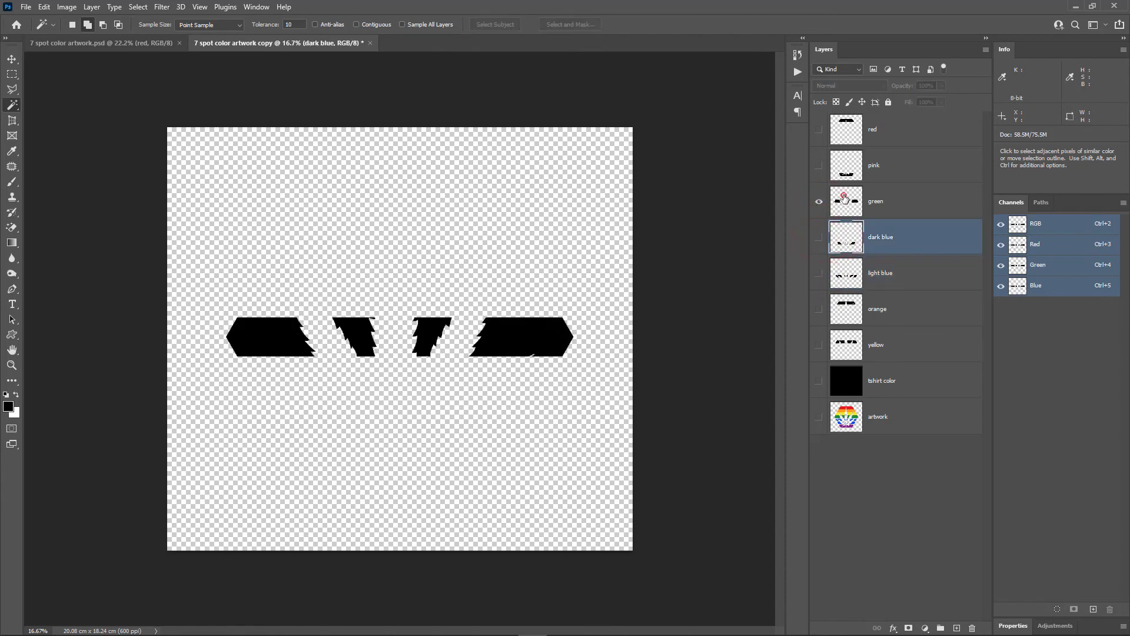
# Isolate the green, pink and red layers in turn to check their black values, and make all seven colour layers visible again.
pyautogui.click(880, 201)
pyautogui.click(819, 202)
pyautogui.click(819, 165)
pyautogui.click(838, 173)
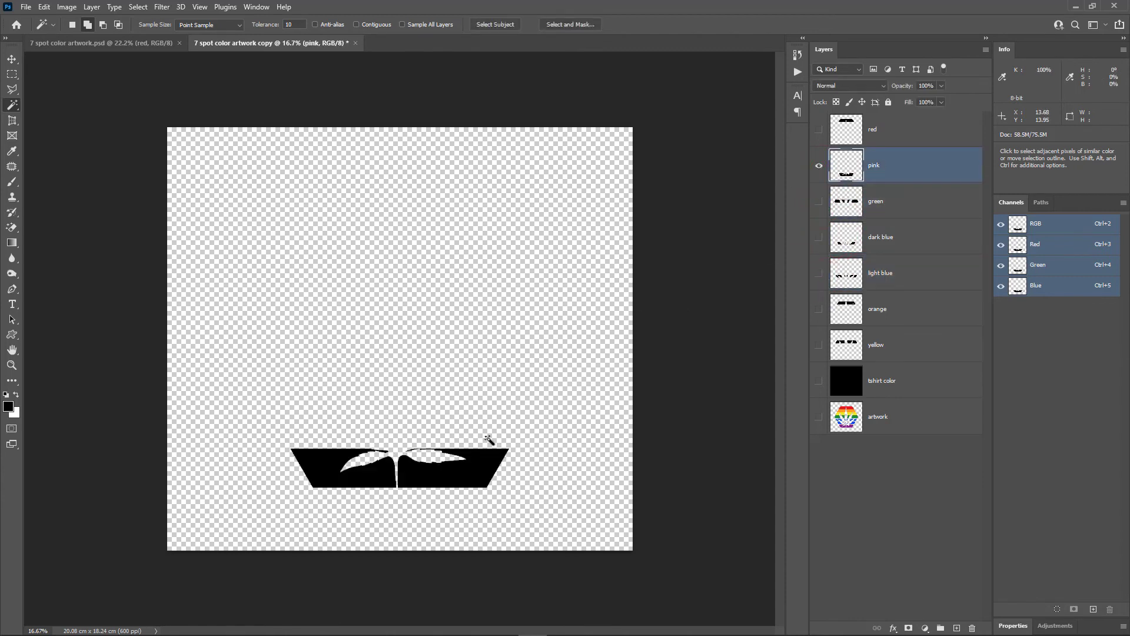
pyautogui.click(819, 165)
pyautogui.click(819, 130)
pyautogui.click(847, 131)
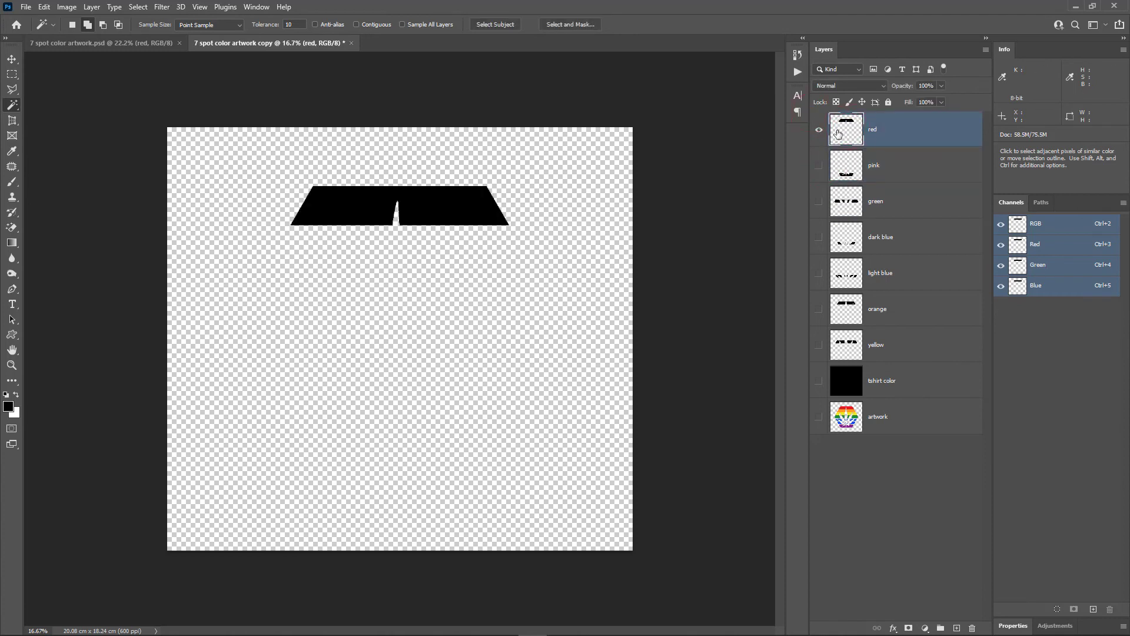
pyautogui.moveTo(819, 165); pyautogui.dragTo(818, 345)
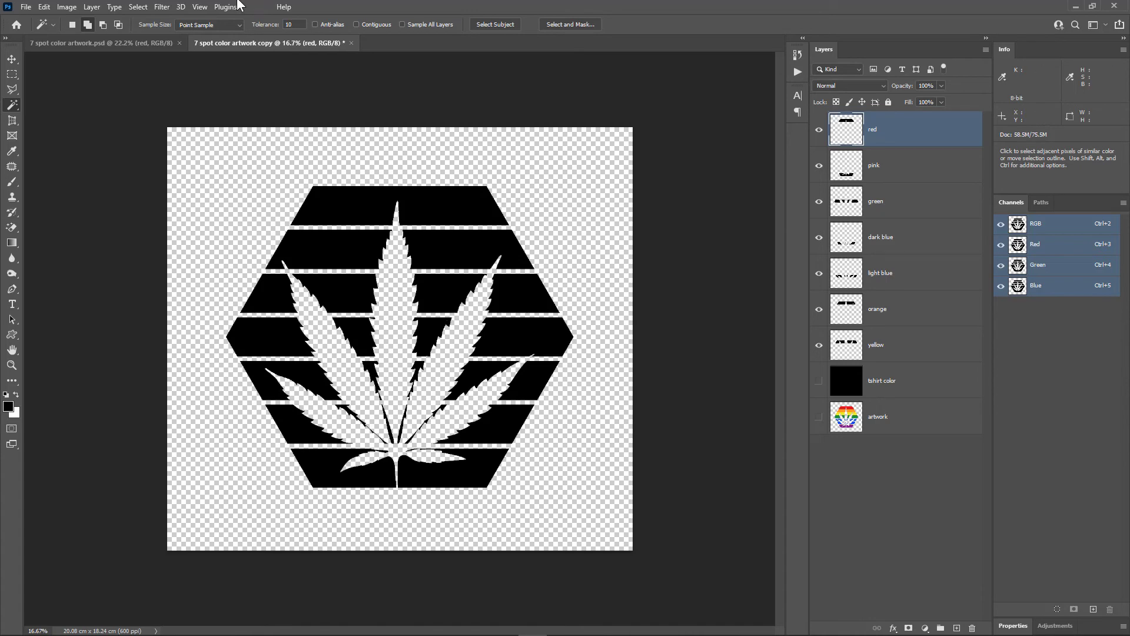
# Open reg mark.ai, importing its page at 600 pixels/inch in 8-bit RGB Color.
pyautogui.click(26, 7)
pyautogui.click(46, 31)
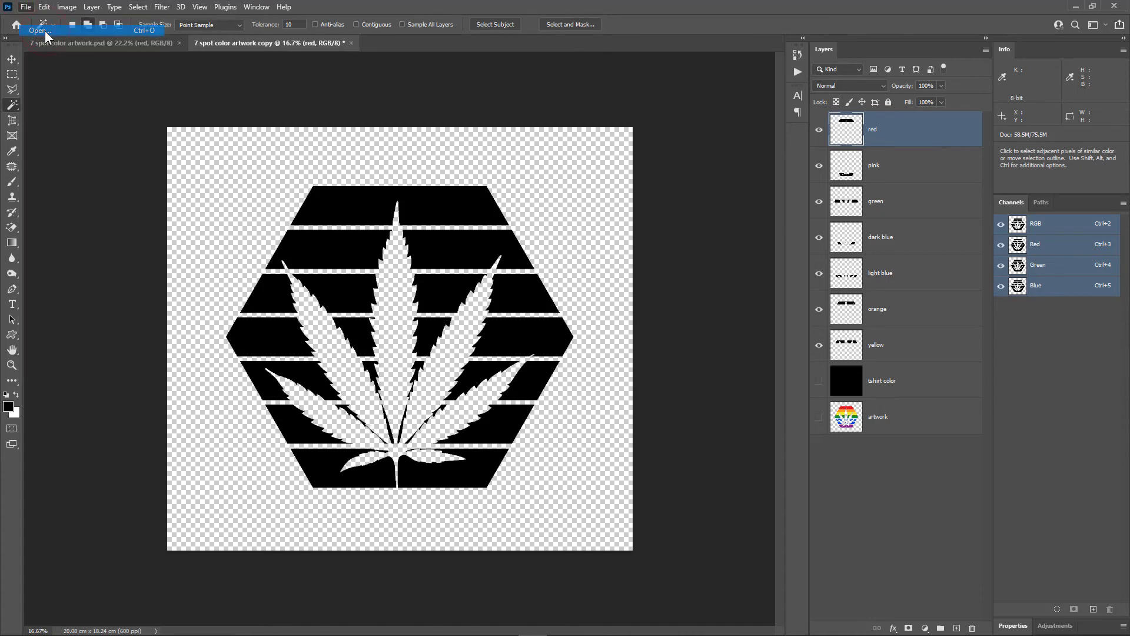
pyautogui.doubleClick(311, 101)
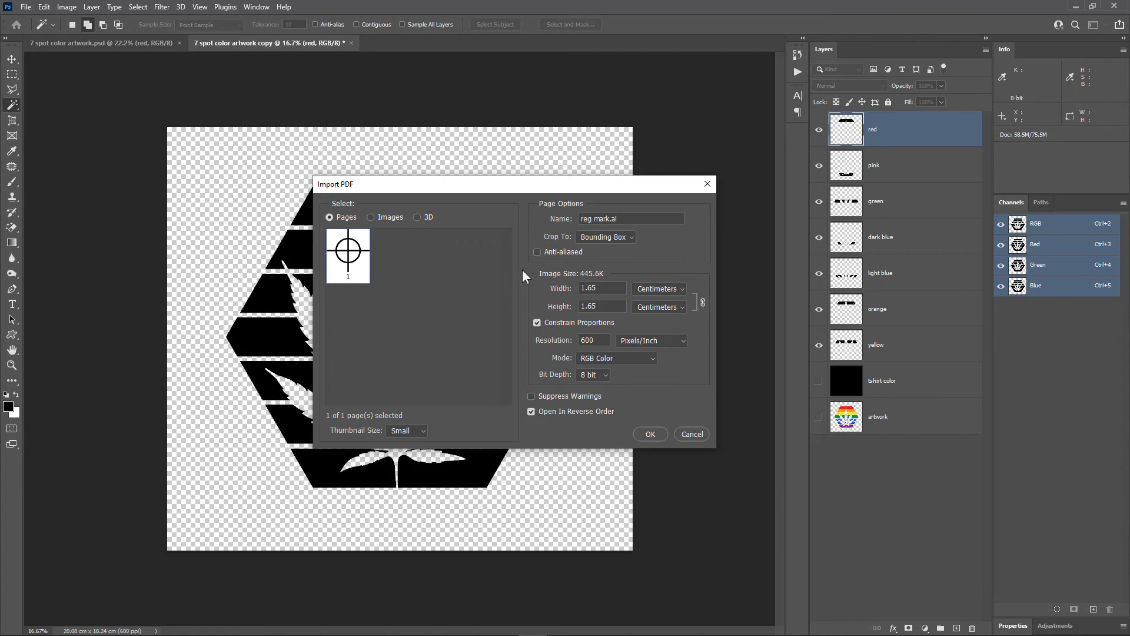
pyautogui.click(651, 433)
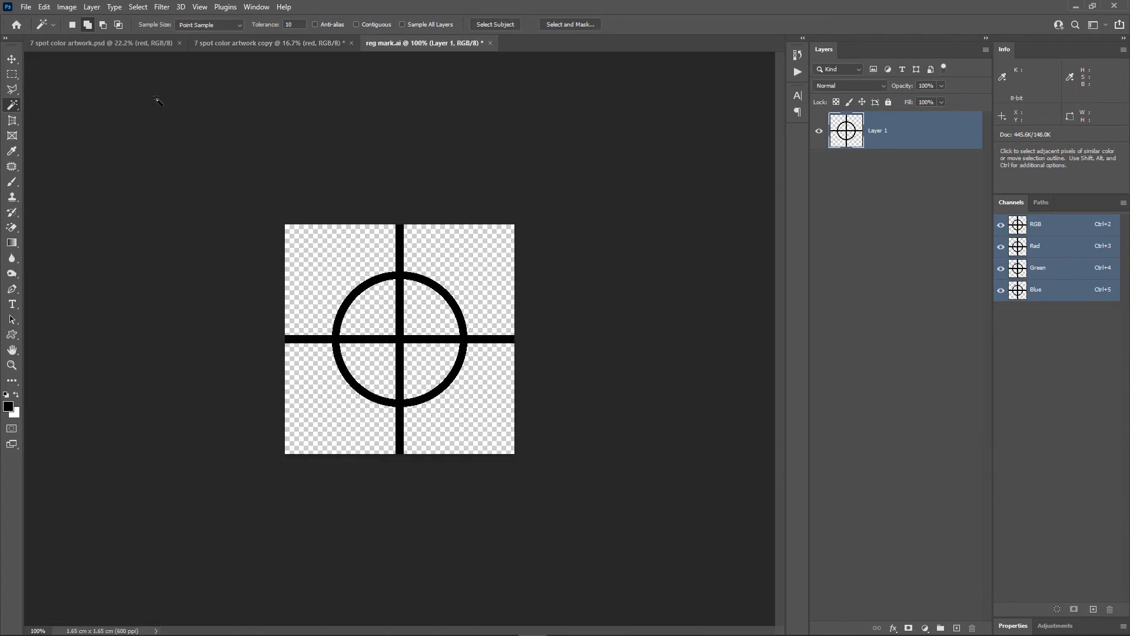
# Copy the registration mark into the 7 spot color artwork copy document above the design, and close reg mark.ai without saving.
pyautogui.click(14, 61)
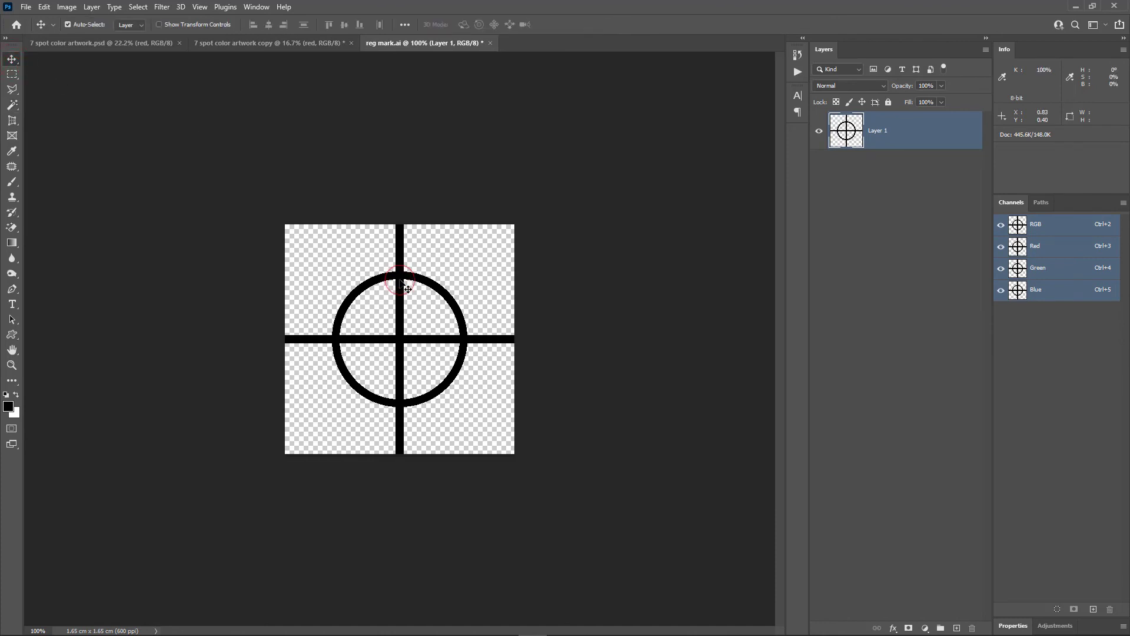
pyautogui.moveTo(392, 268); pyautogui.dragTo(390, 155)
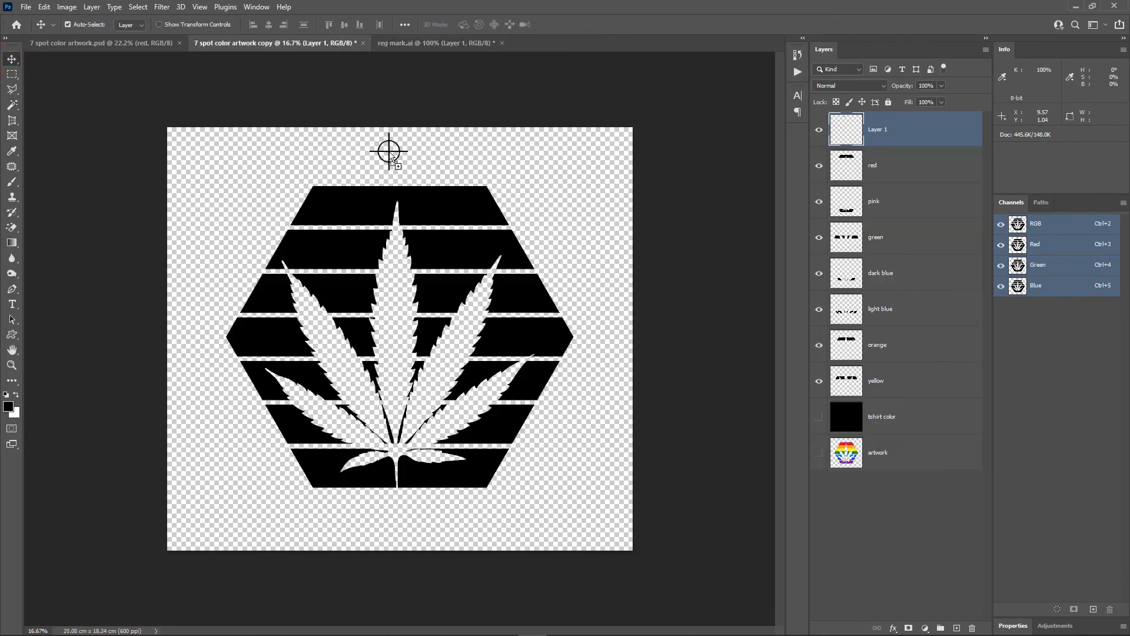
pyautogui.click(502, 43)
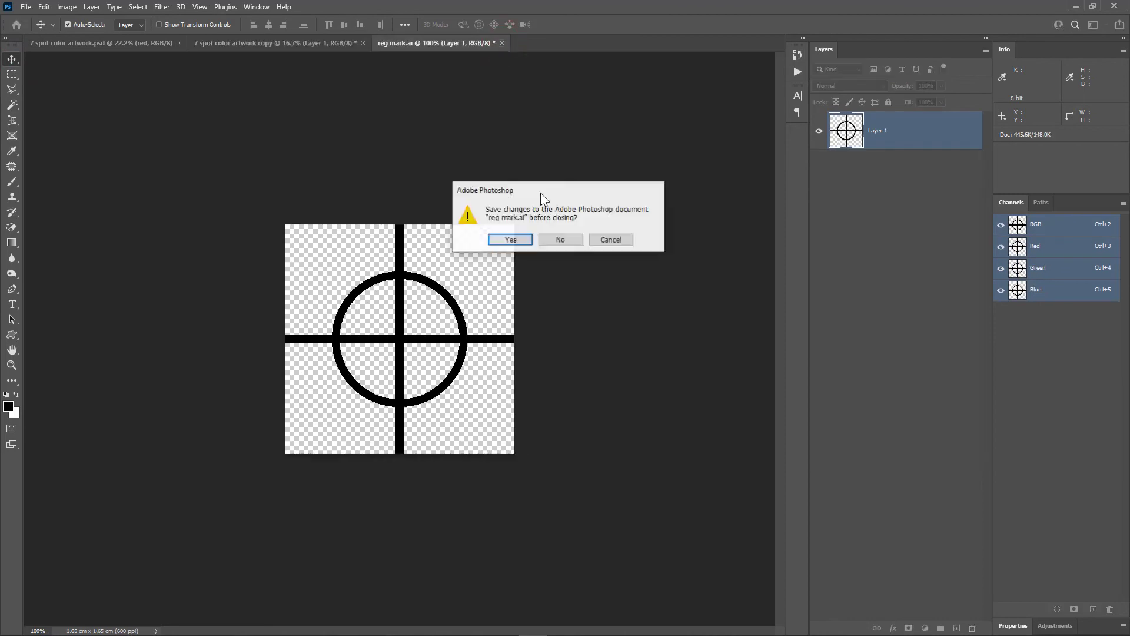
pyautogui.click(560, 240)
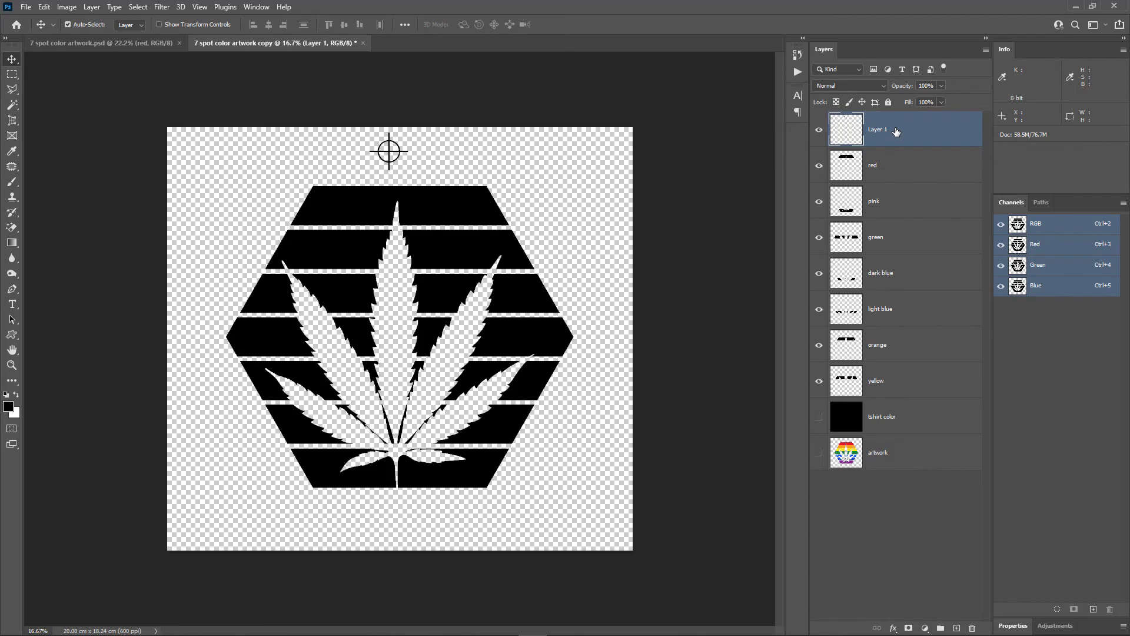
# Align the registration mark to the top edge and horizontal centre of the whole canvas.
pyautogui.hotkey('ctrl', 'a')
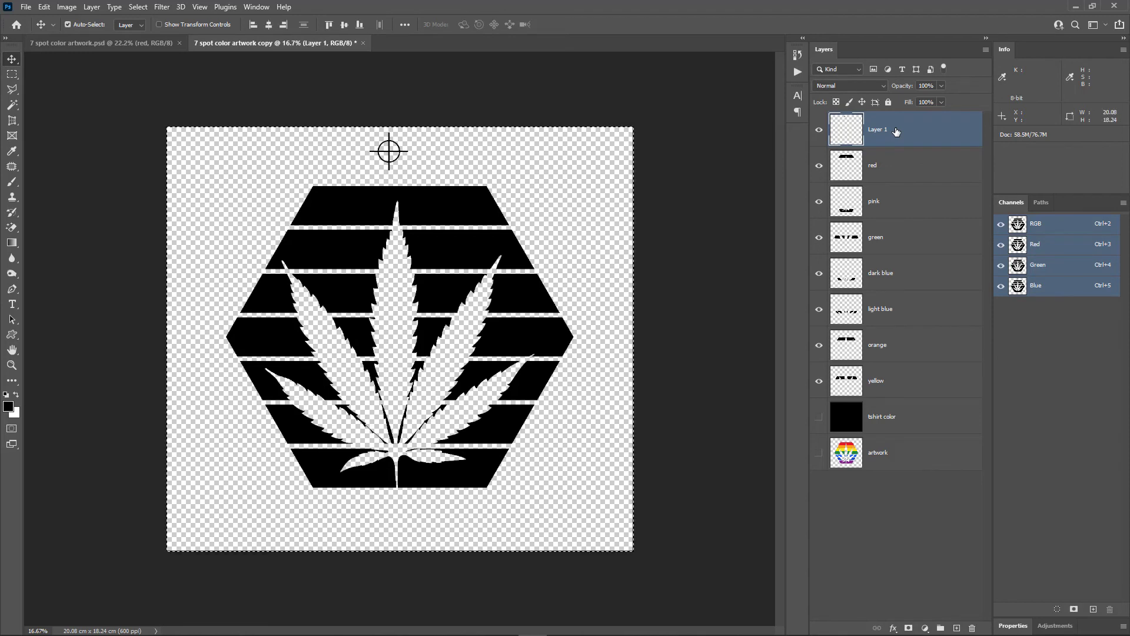
pyautogui.click(330, 28)
pyautogui.click(269, 26)
# Duplicate the registration mark layer, align the copy to the canvas's bottom edge, and clear the selection.
pyautogui.rightClick(907, 134)
pyautogui.click(946, 183)
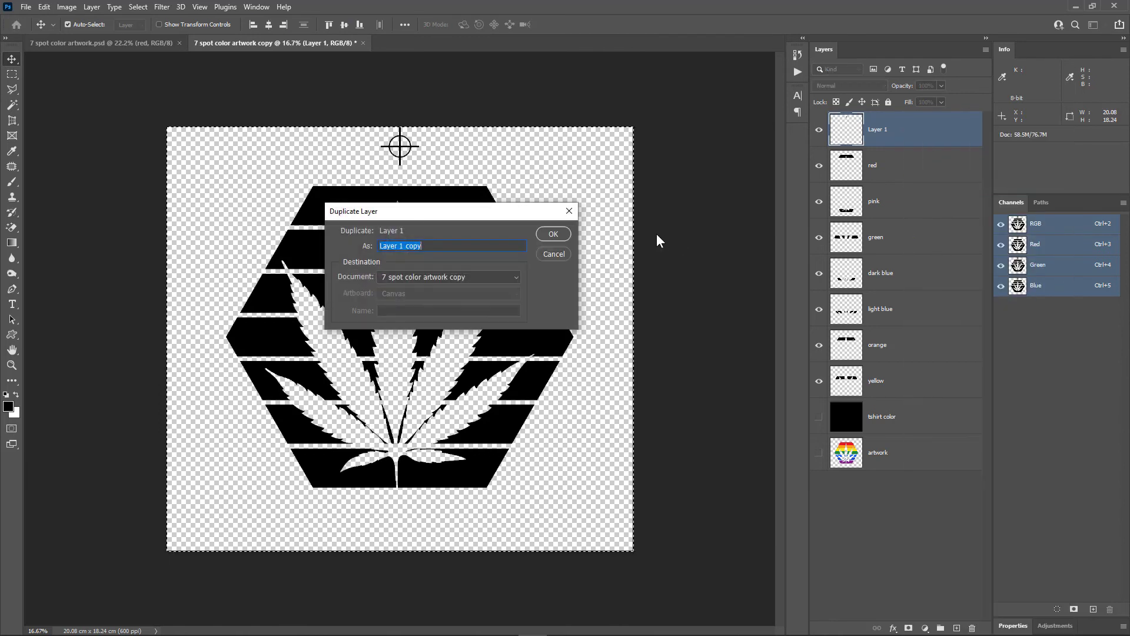
pyautogui.click(552, 231)
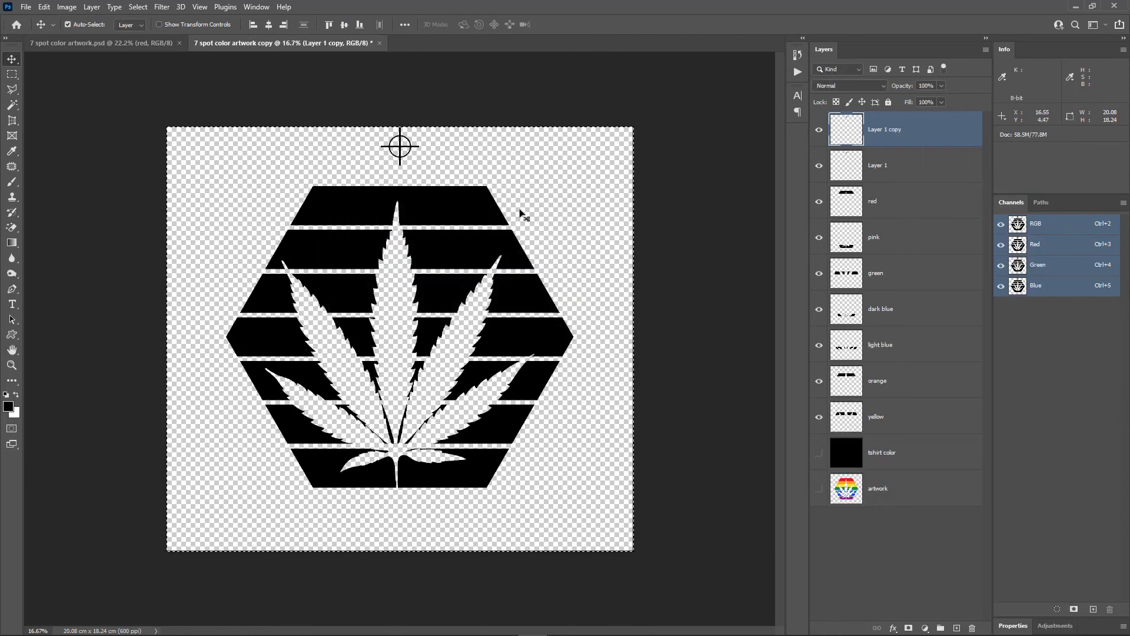
pyautogui.click(360, 25)
pyautogui.hotkey('ctrl', 'd')
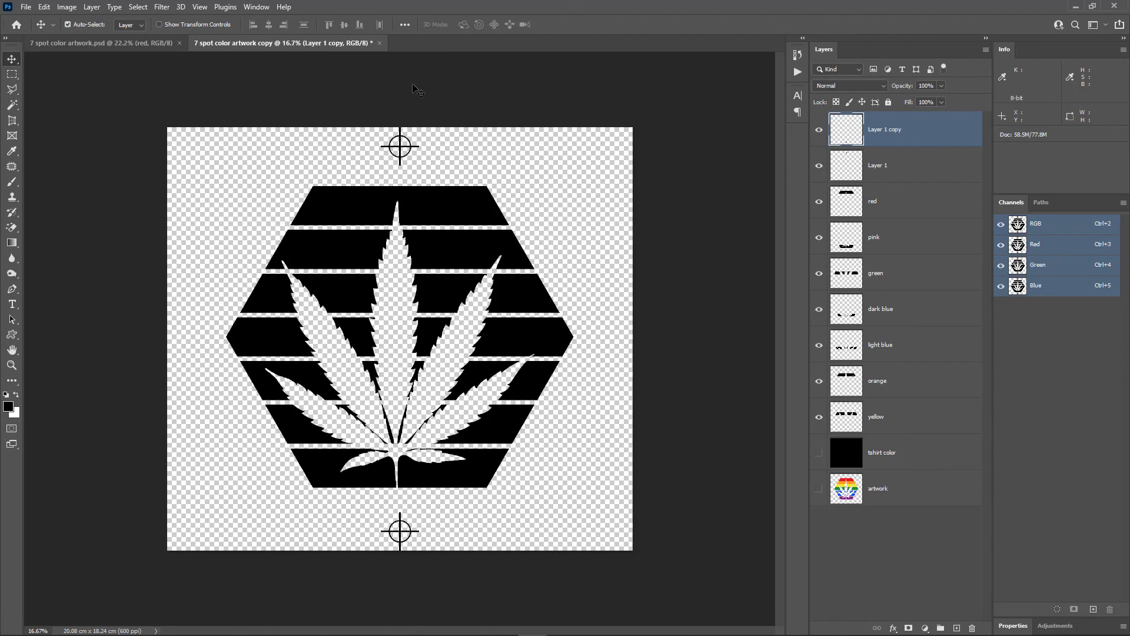
# Group the two registration mark layers into a group named "reg marks".
pyautogui.keyDown('shift'); pyautogui.click(901, 166); pyautogui.keyUp('shift')
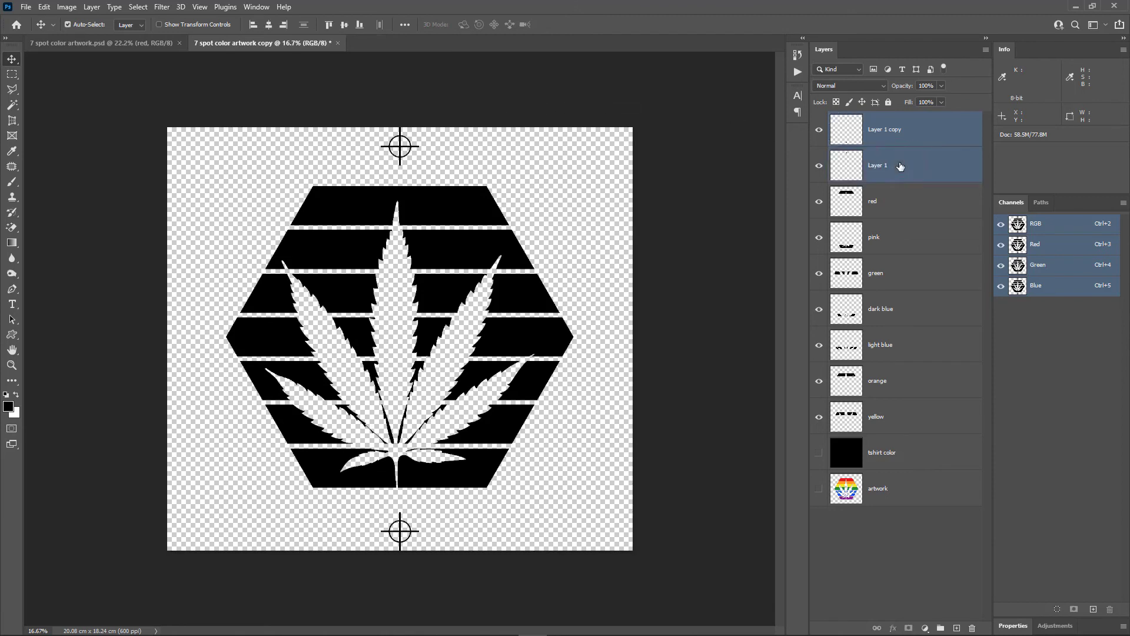
pyautogui.rightClick(926, 167)
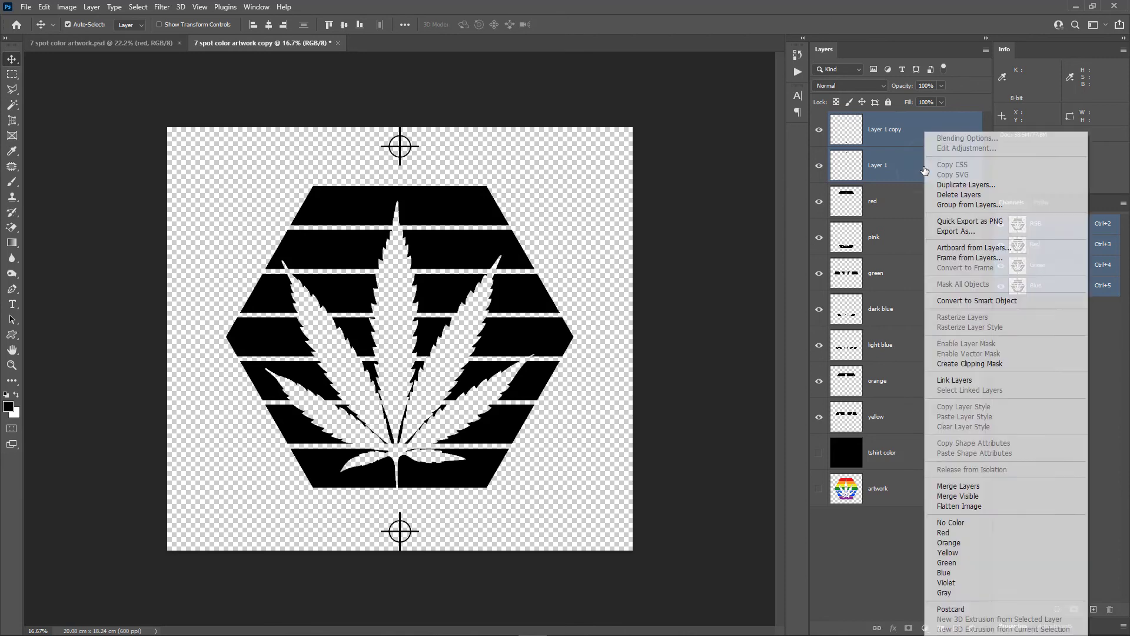
pyautogui.click(967, 209)
pyautogui.write('reg')
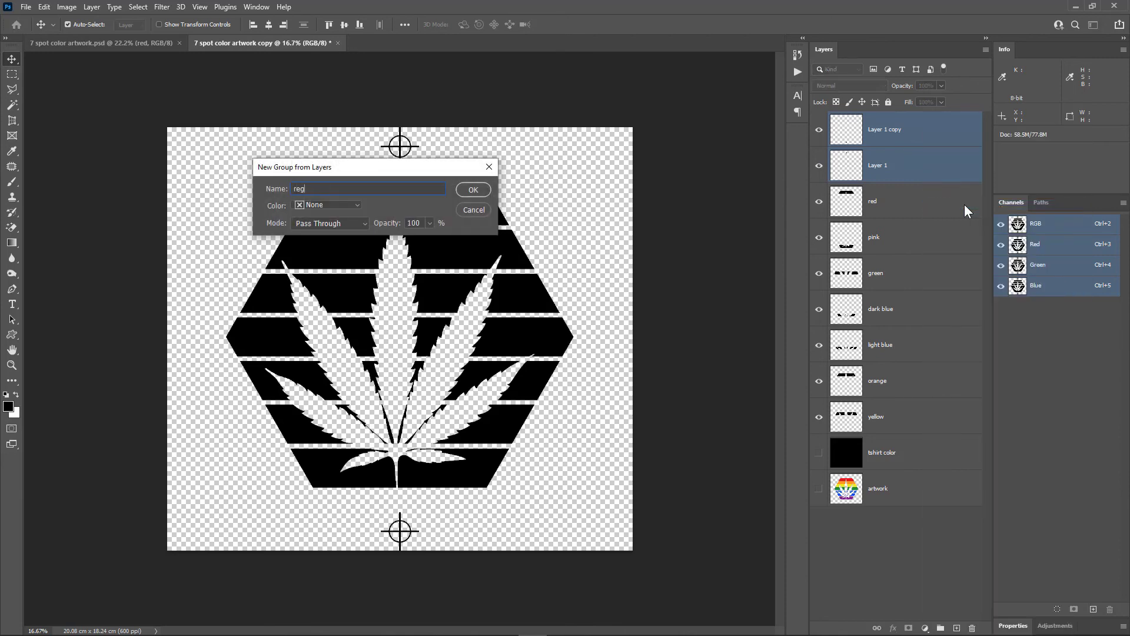
pyautogui.write(' marks')
pyautogui.click(479, 190)
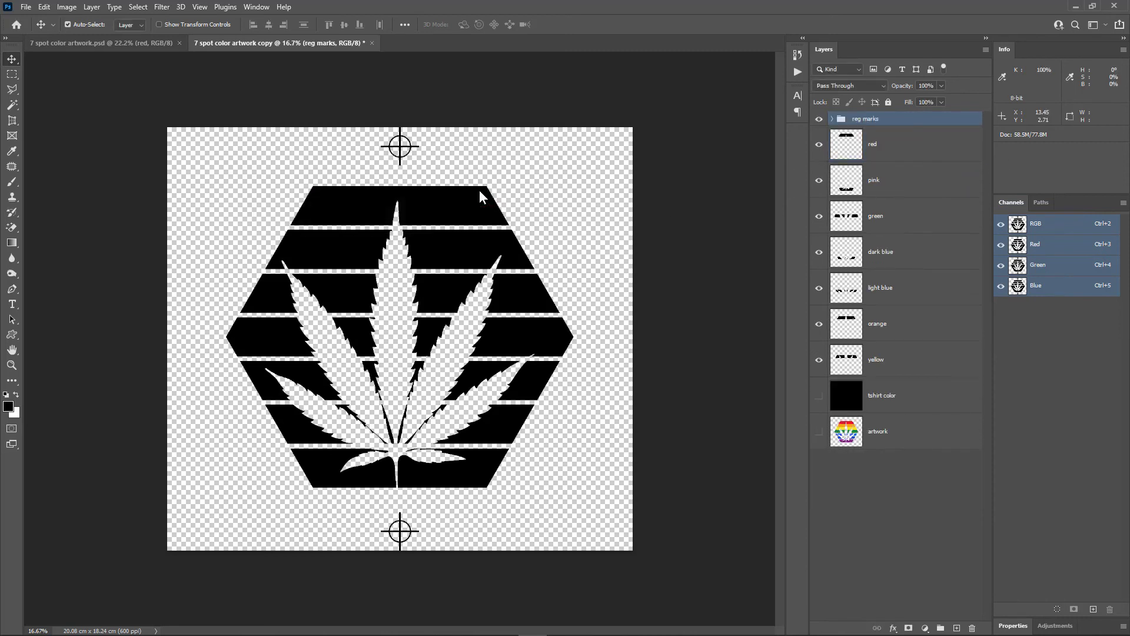
# Add the text label "COL 1-7 YELLOW" and place it just left of the top registration mark.
pyautogui.click(13, 304)
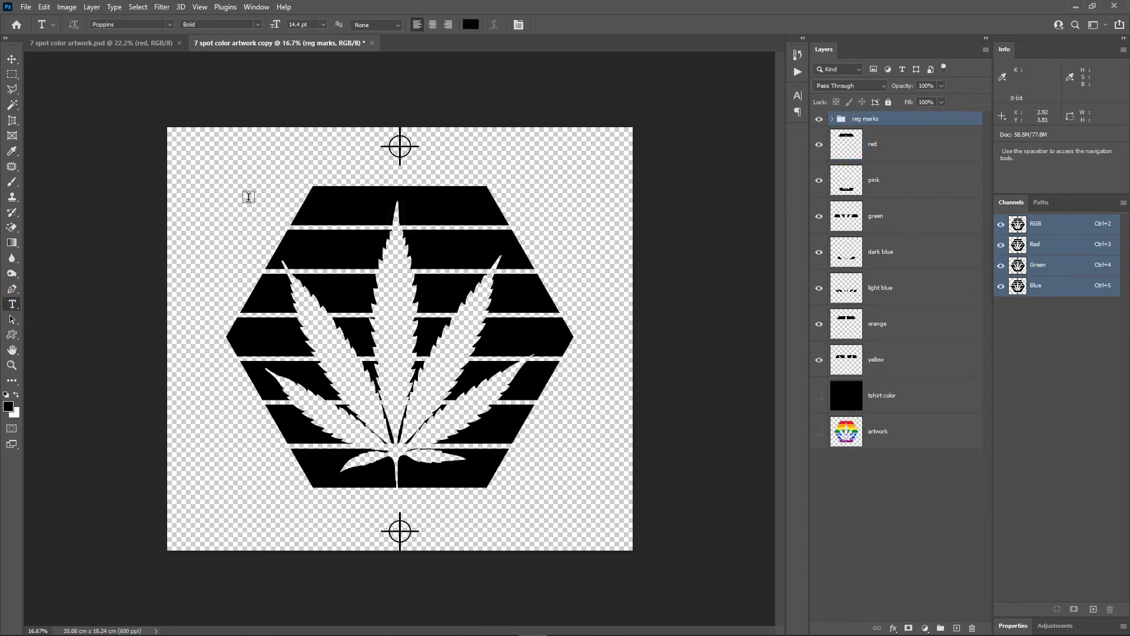
pyautogui.click(289, 148)
pyautogui.write('COL')
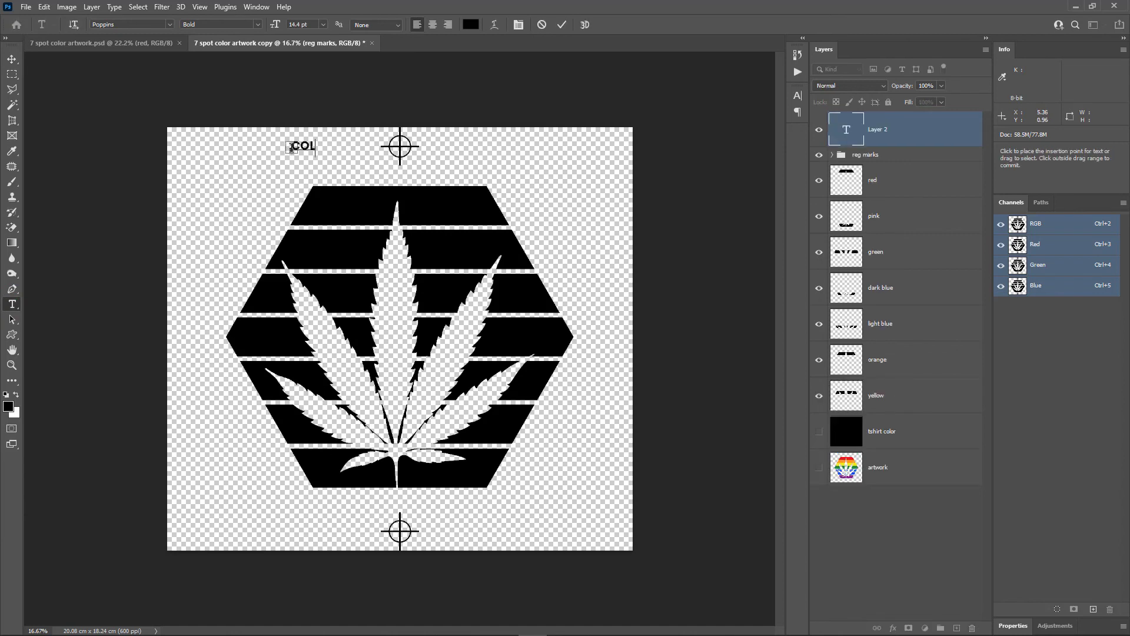
pyautogui.write(' 1-7 YELLOW')
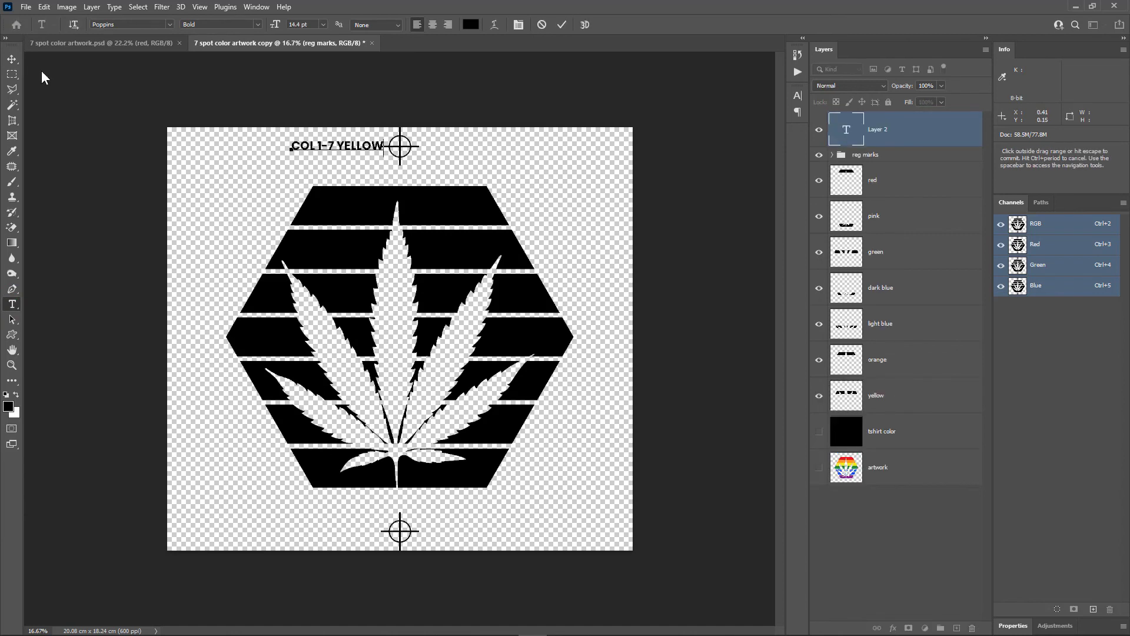
pyautogui.click(11, 59)
pyautogui.click(333, 147)
pyautogui.moveTo(333, 147); pyautogui.dragTo(307, 151)
# Set the yellow label's text colour to pure black and its anti-aliasing to None.
pyautogui.click(13, 304)
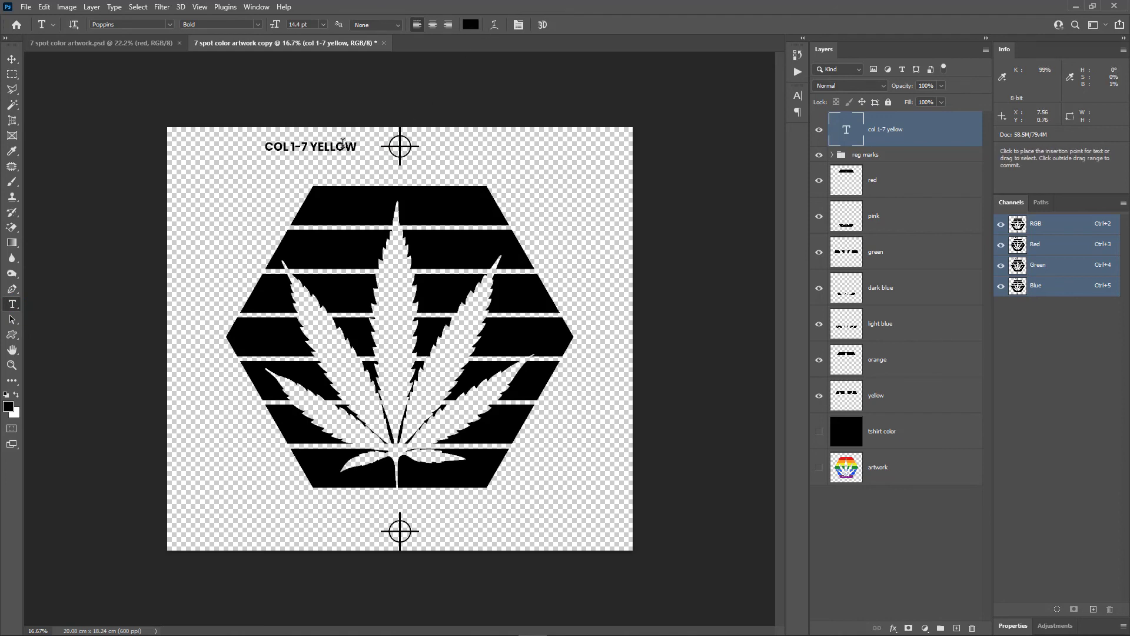
pyautogui.click(471, 24)
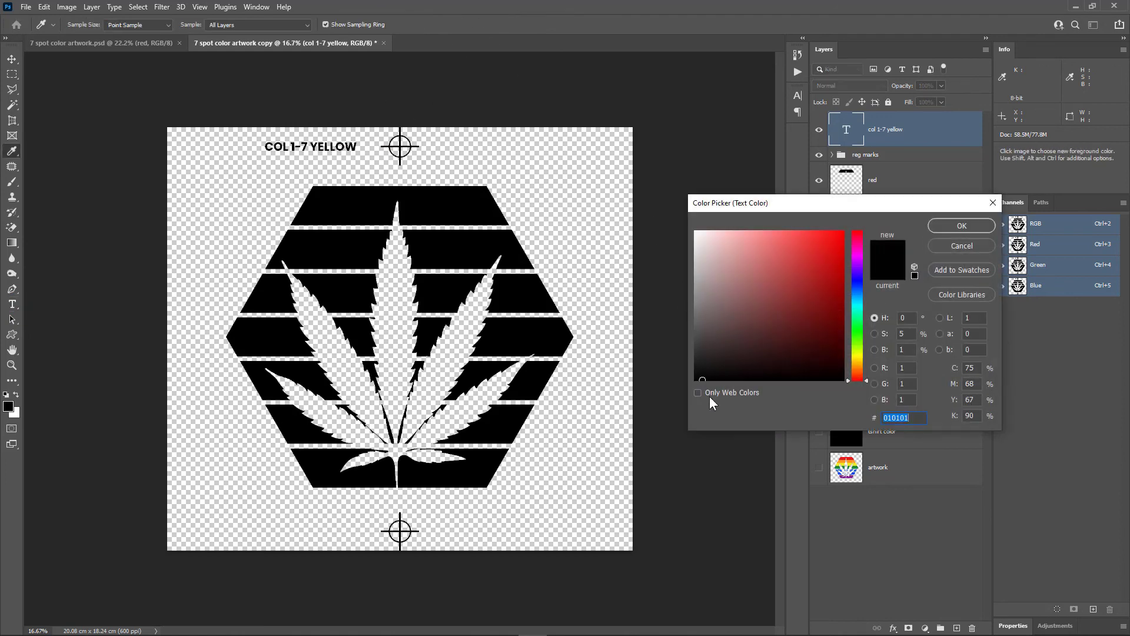
pyautogui.moveTo(718, 361); pyautogui.dragTo(672, 406)
pyautogui.click(970, 225)
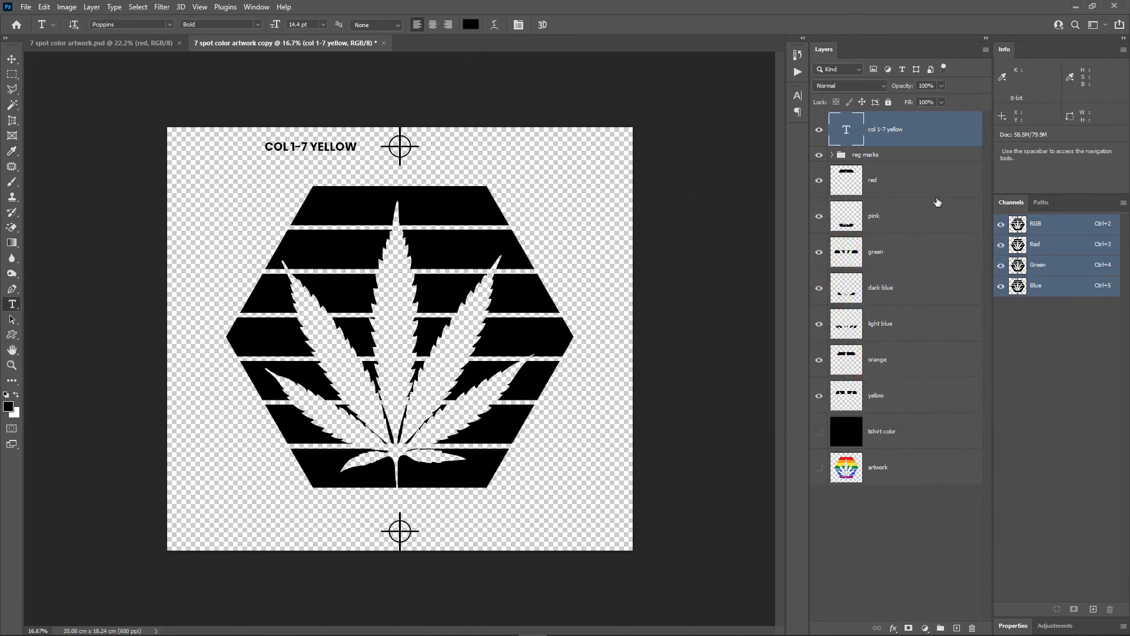
pyautogui.click(379, 27)
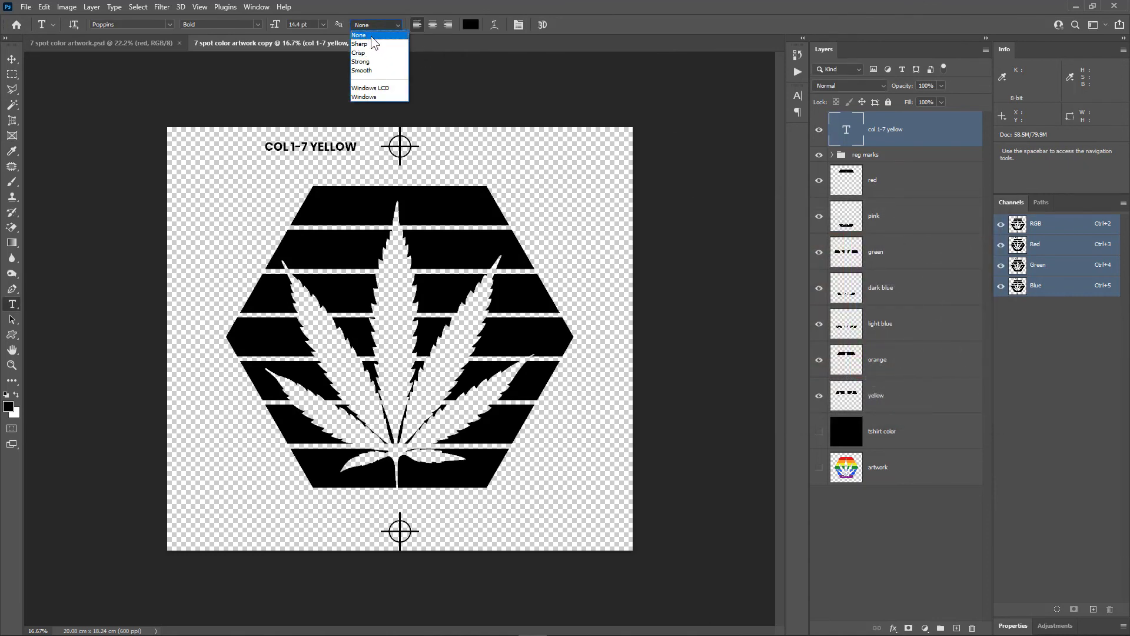
pyautogui.click(372, 36)
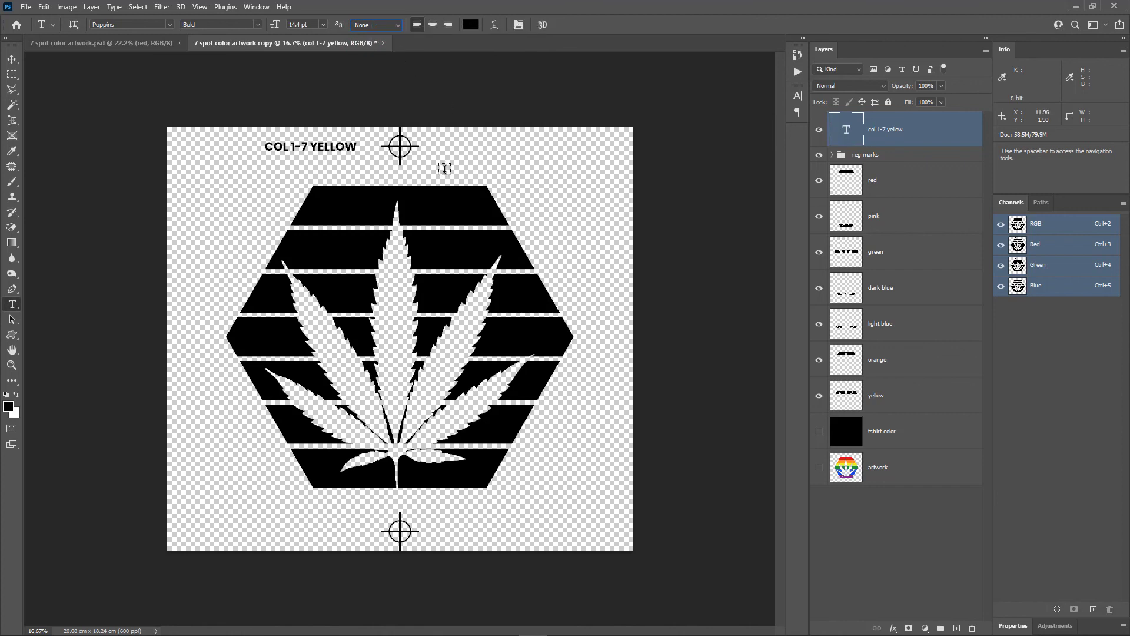
# Duplicate the yellow label layer, hide the original, and change the copy's text to "COL 2-7 ORANGE".
pyautogui.rightClick(912, 129)
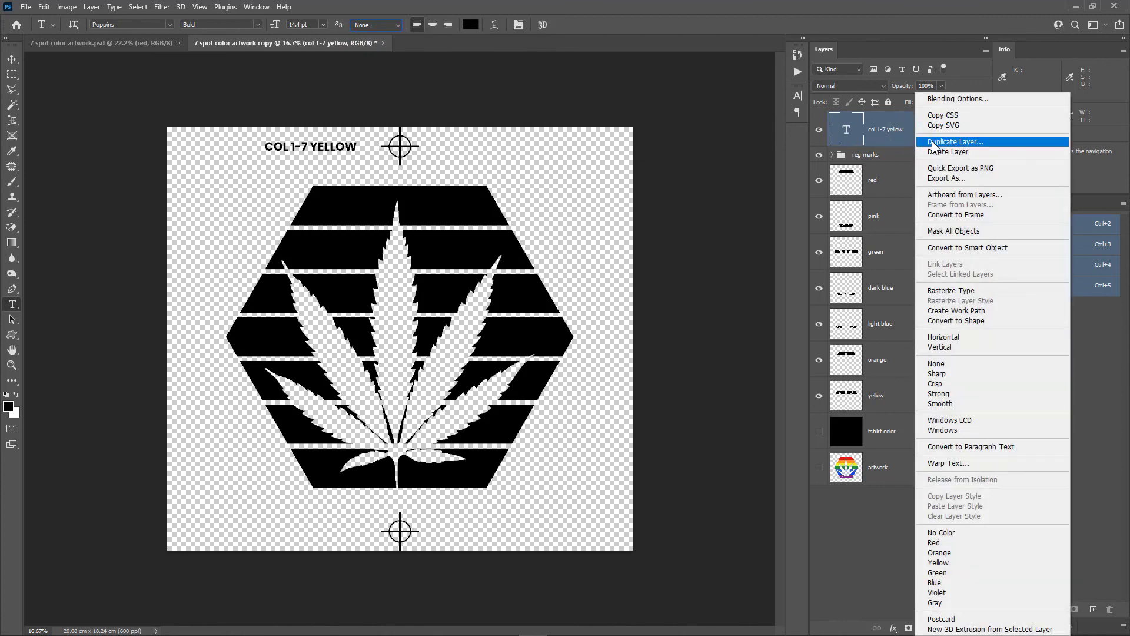
pyautogui.click(935, 142)
pyautogui.click(550, 232)
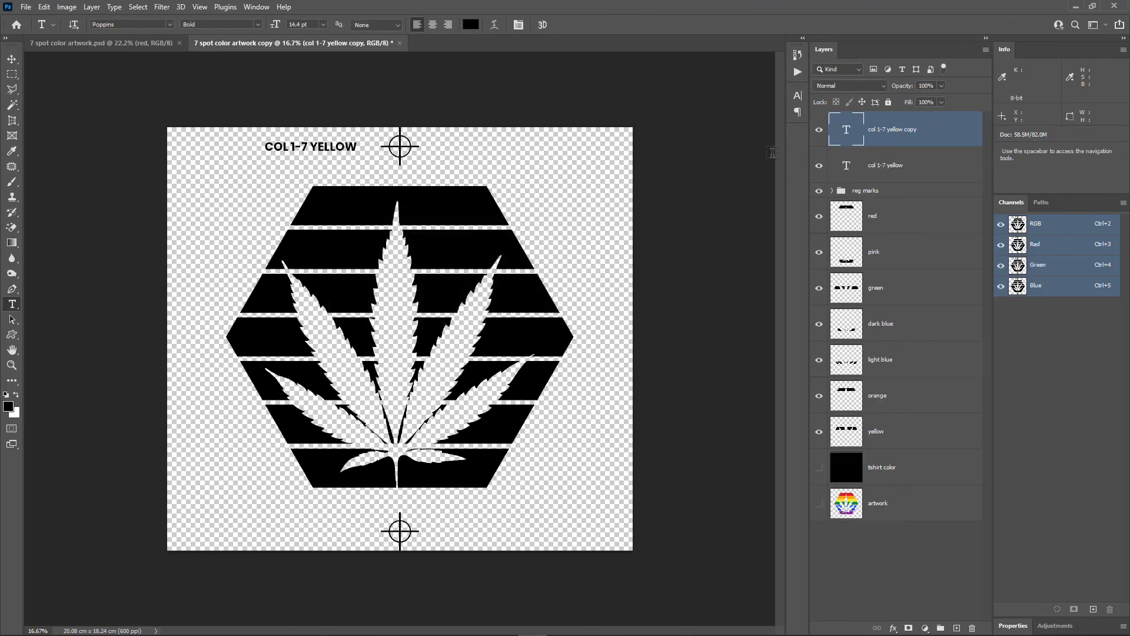
pyautogui.click(819, 165)
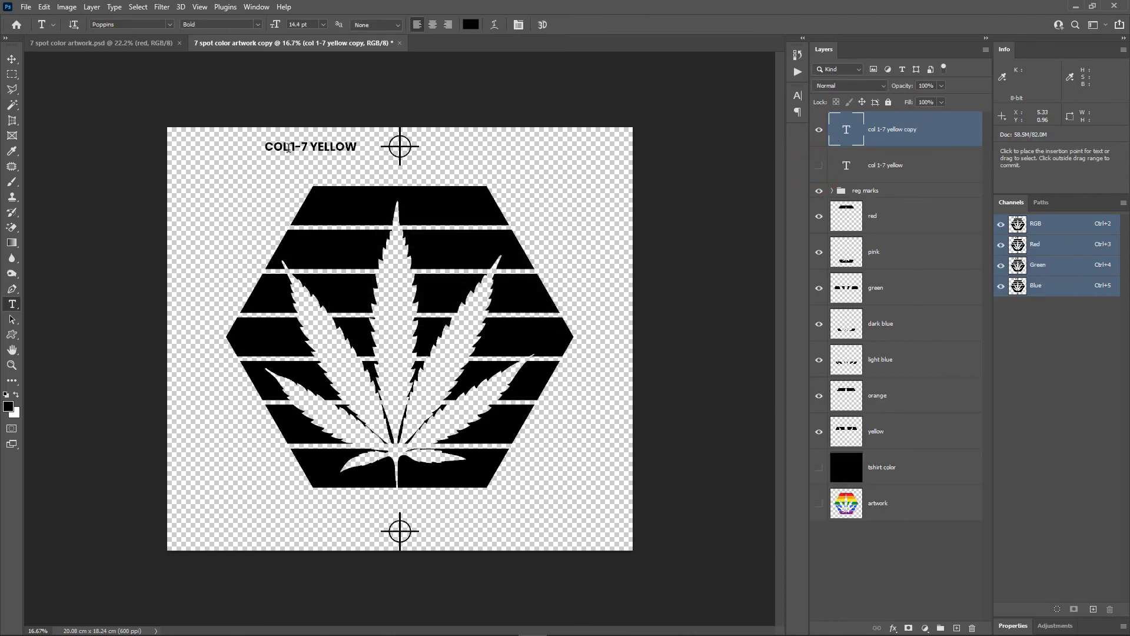
pyautogui.moveTo(288, 148); pyautogui.dragTo(371, 148)
pyautogui.write('2-7 ')
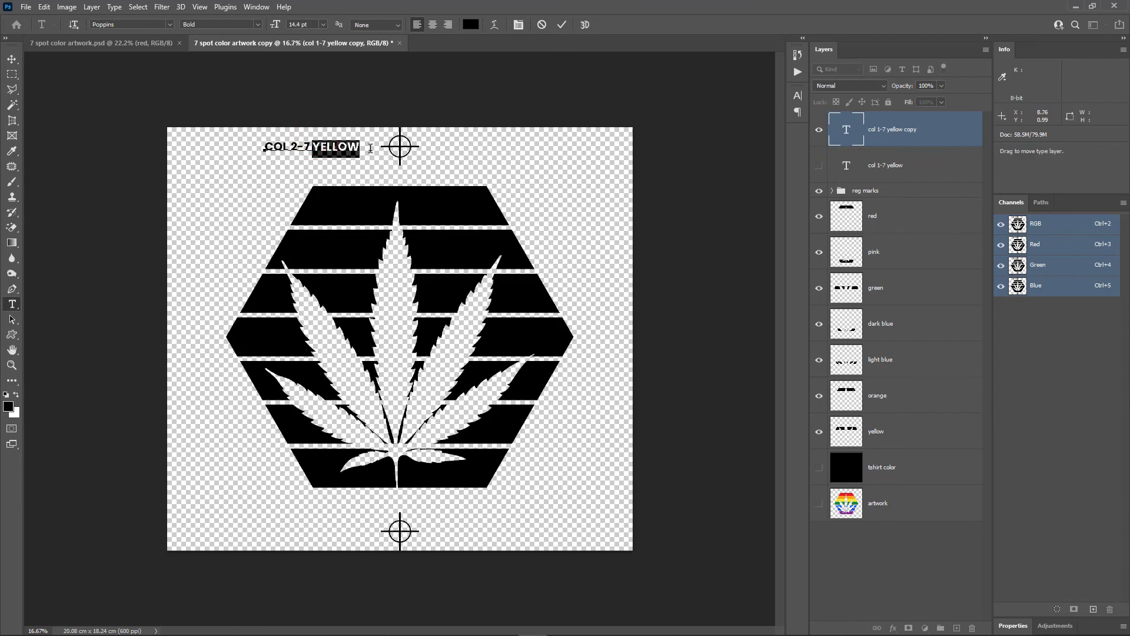
pyautogui.write('ORANGE')
pyautogui.click(562, 25)
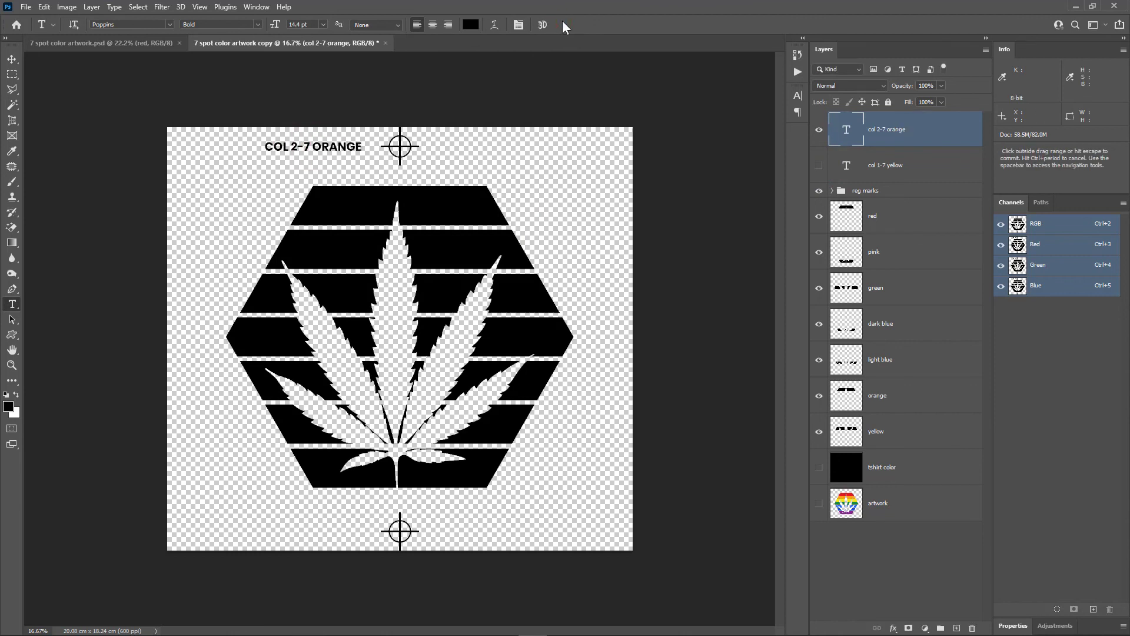
# Make five copies of the orange label layer, hiding the original and every copy except the lowest one.
pyautogui.rightClick(895, 129)
pyautogui.click(907, 144)
pyautogui.click(549, 227)
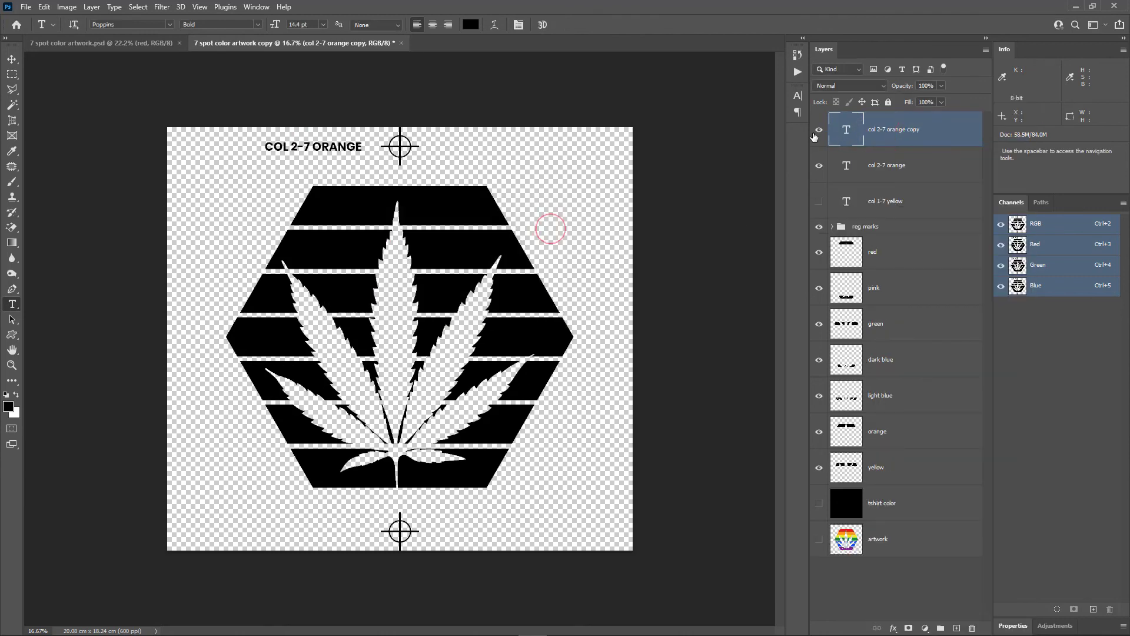
pyautogui.click(819, 166)
pyautogui.hotkey('ctrl', 'j')
pyautogui.hotkey('ctrl', 'j')
pyautogui.hotkey('ctrl', 'j')
pyautogui.hotkey('ctrl', 'j')
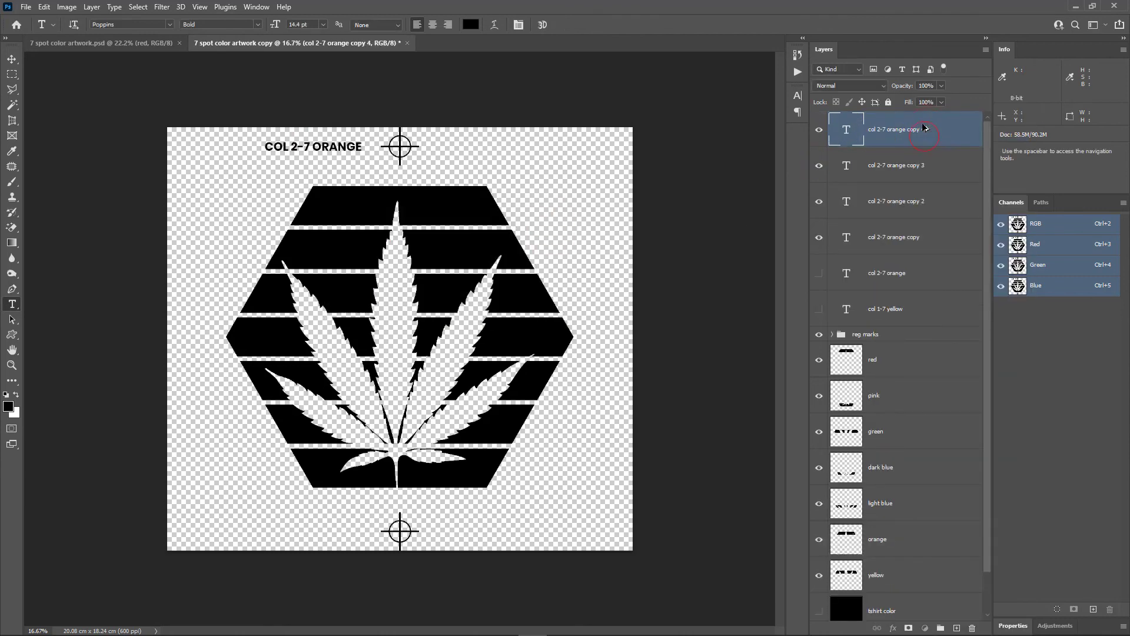
pyautogui.moveTo(819, 240); pyautogui.dragTo(815, 154)
pyautogui.click(819, 129)
# Change the lowest orange label copy's text to "COL 3-7 LIGHT BLUE" and hide that layer.
pyautogui.click(895, 273)
pyautogui.doubleClick(298, 146)
pyautogui.write('3')
pyautogui.doubleClick(342, 146)
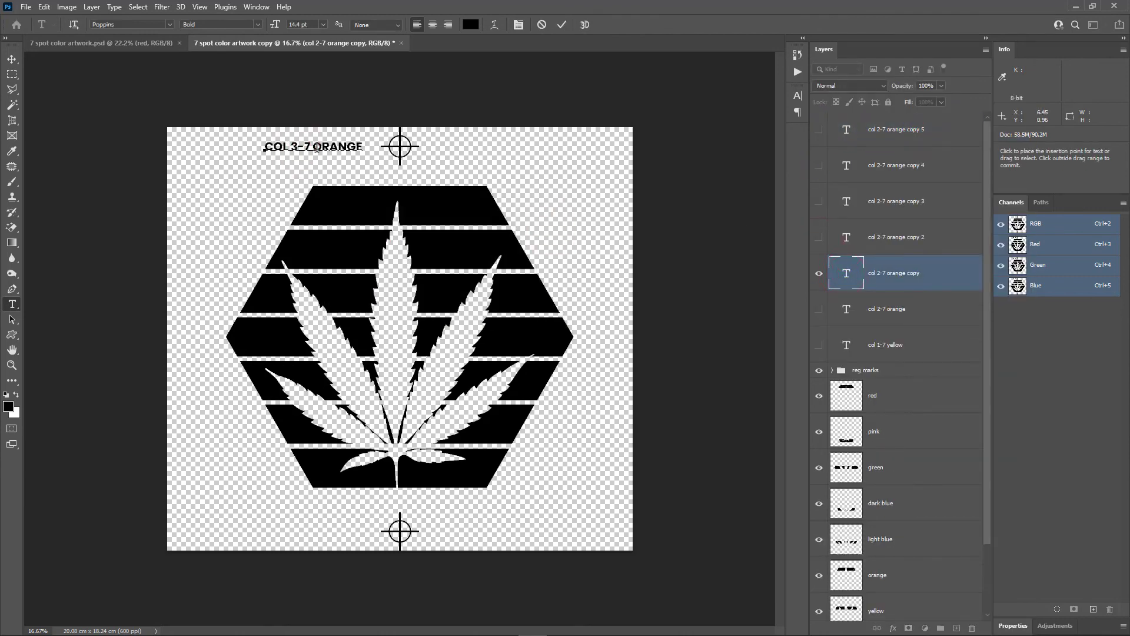
pyautogui.write('LIGHT BLUE')
pyautogui.click(562, 24)
pyautogui.click(819, 273)
# Show the label copy above the light blue one, change its text to "COL 4-7 DARK BLUE", and hide it.
pyautogui.click(819, 237)
pyautogui.click(895, 237)
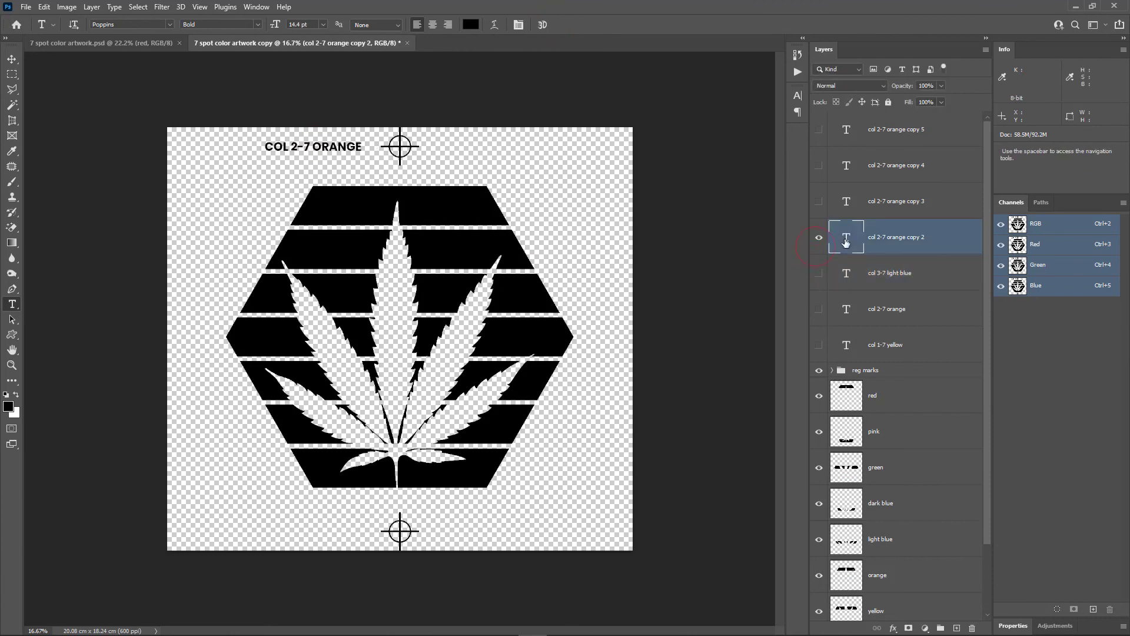
pyautogui.doubleClick(294, 147)
pyautogui.write('4')
pyautogui.doubleClick(338, 147)
pyautogui.write('DARK BLUE')
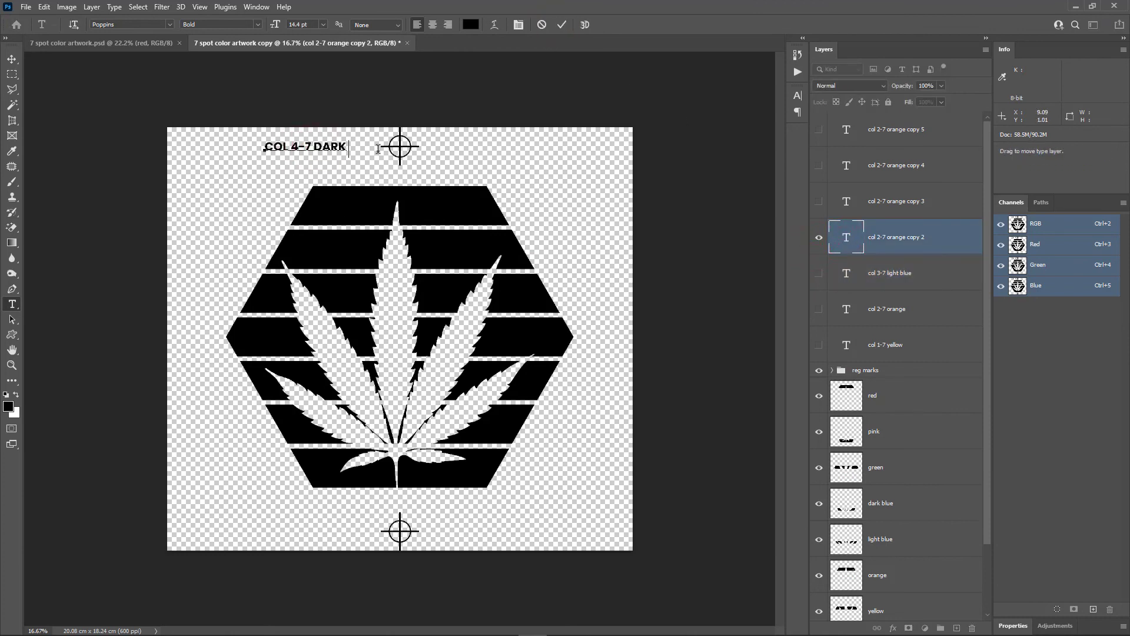
pyautogui.click(562, 25)
pyautogui.press('v')
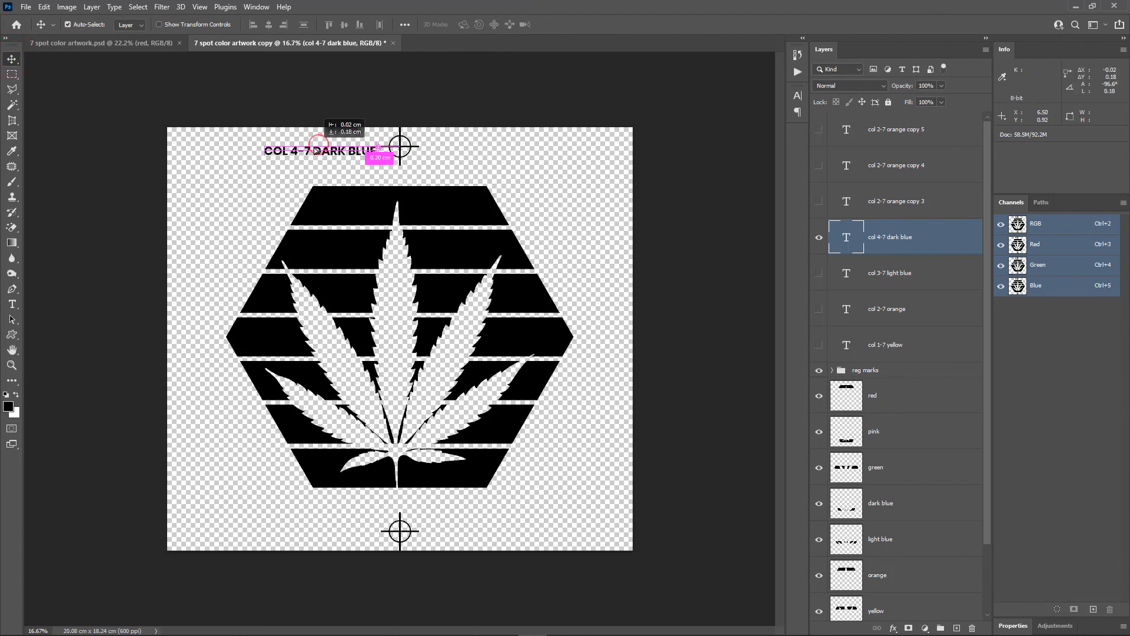
pyautogui.click(819, 236)
# Show the label copy above the dark blue one and change its text to "COL 5-7 GREEN".
pyautogui.click(819, 200)
pyautogui.click(895, 201)
pyautogui.press('t')
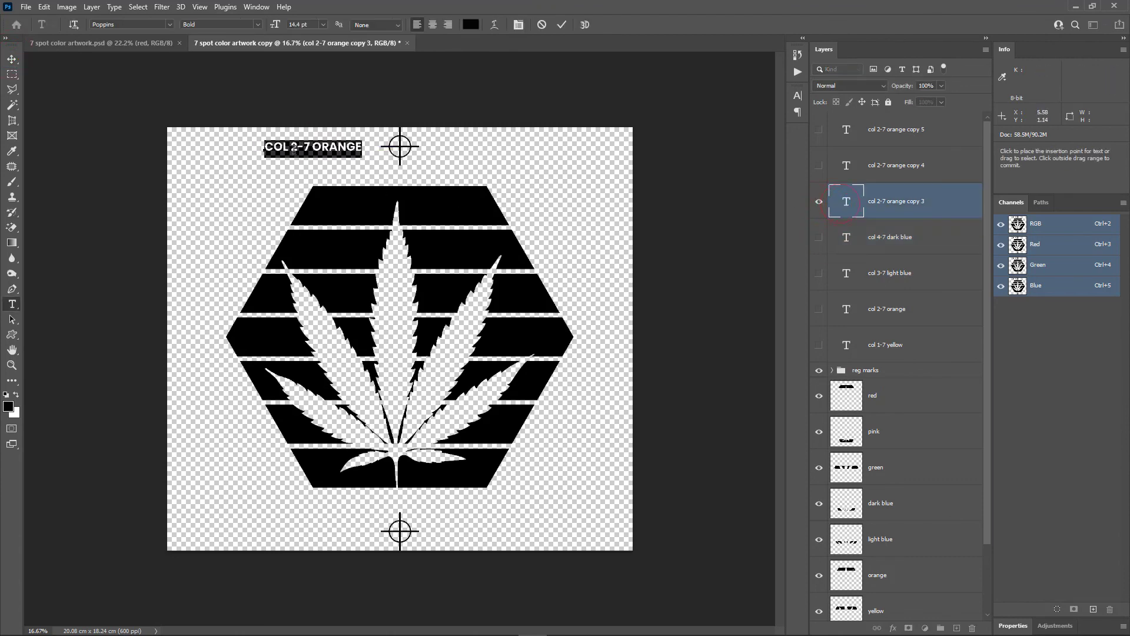
pyautogui.doubleClick(294, 147)
pyautogui.write('5')
pyautogui.doubleClick(338, 147)
pyautogui.write('GREEN')
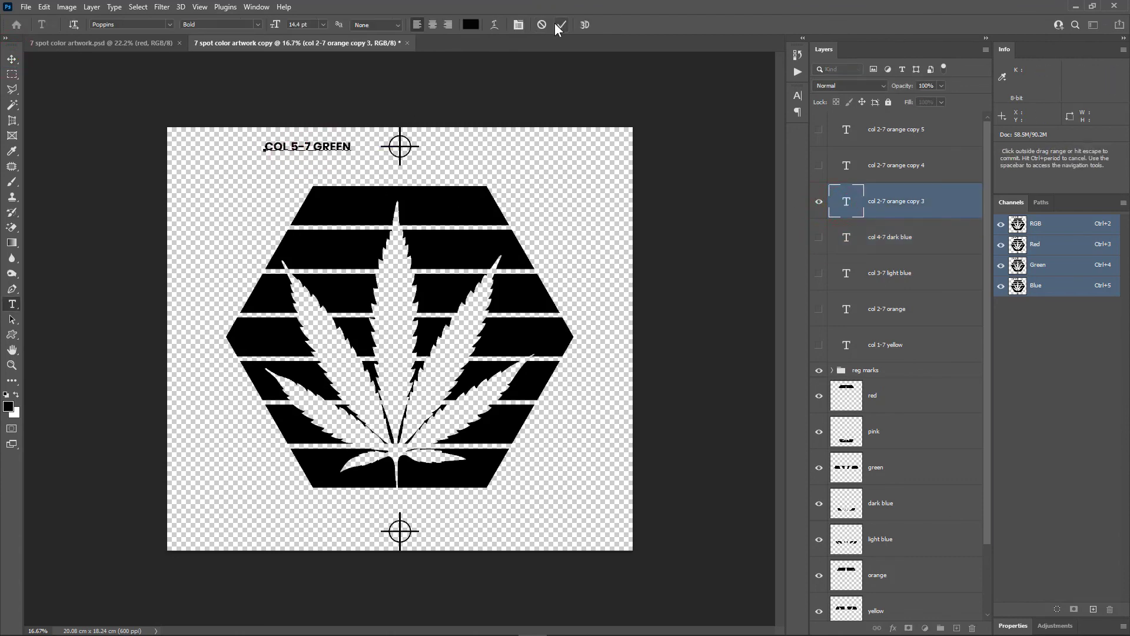
pyautogui.click(561, 24)
pyautogui.press('v')
# Show the label copy above the green one and change its text to "COL 6-7 PINK".
pyautogui.click(819, 165)
pyautogui.click(895, 165)
pyautogui.press('t')
pyautogui.doubleClick(295, 147)
pyautogui.write('6-7 ORANGE')
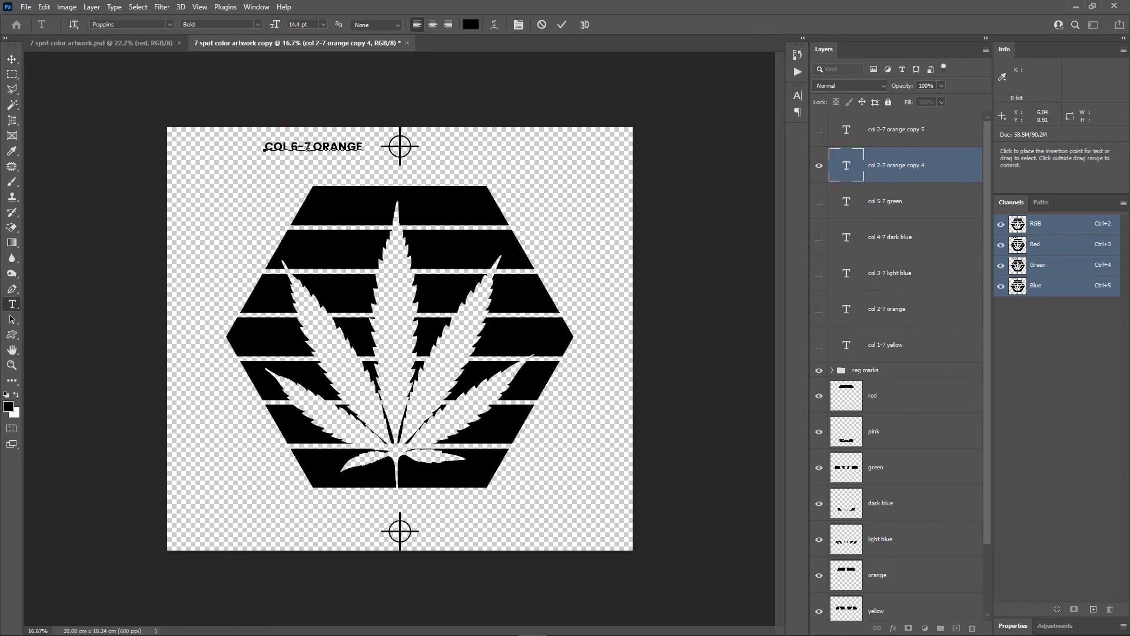
pyautogui.doubleClick(338, 146)
pyautogui.write('PI')
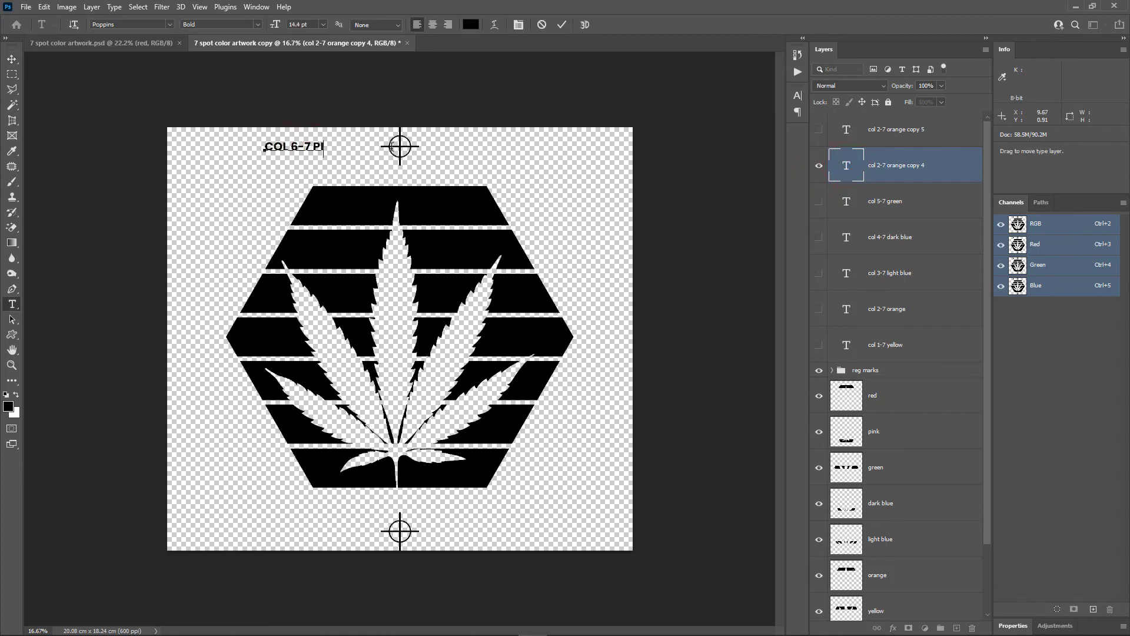
pyautogui.write('NK')
pyautogui.click(562, 24)
pyautogui.press('v')
# Show the topmost label copy and change its text to "COL 7-7 RED".
pyautogui.click(819, 129)
pyautogui.click(895, 129)
pyautogui.press('t')
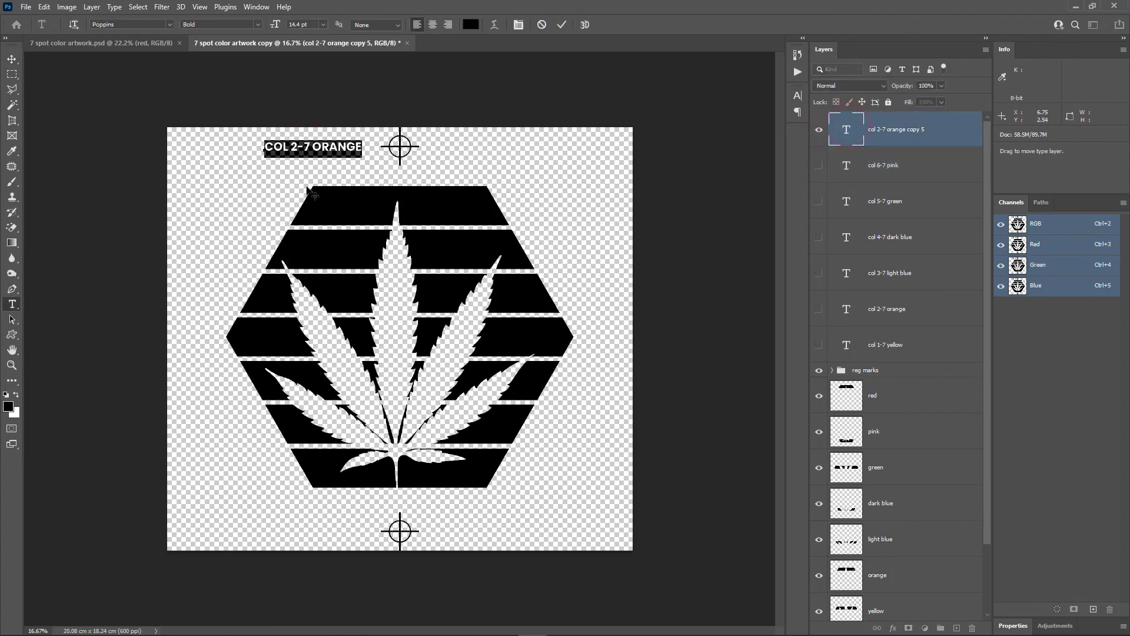
pyautogui.doubleClick(295, 147)
pyautogui.write('7')
pyautogui.doubleClick(337, 147)
pyautogui.write('RED')
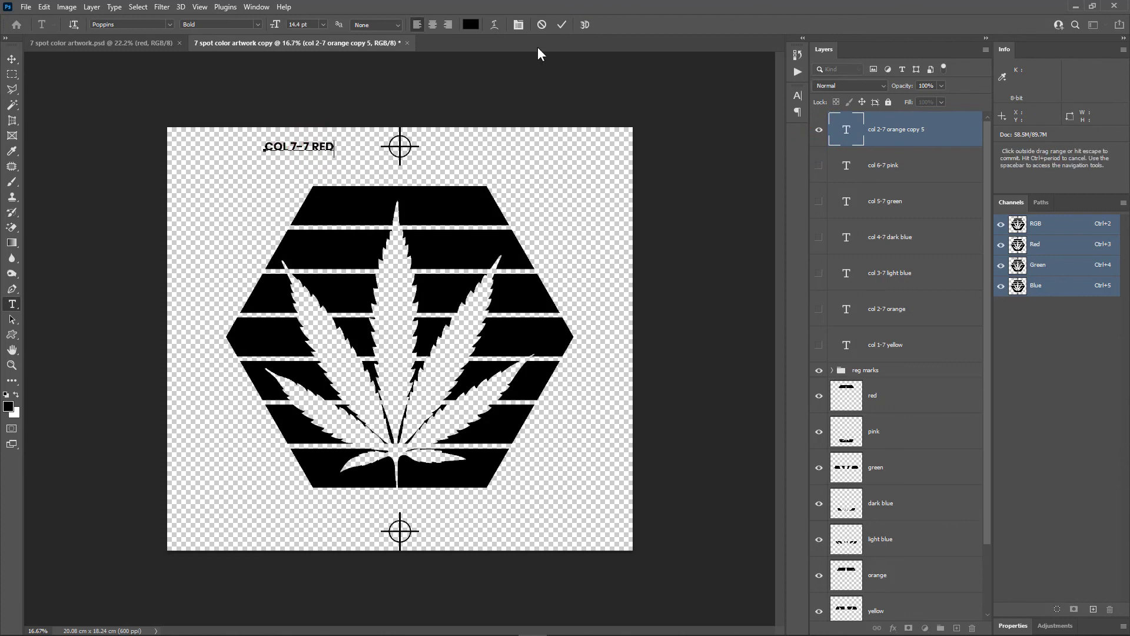
pyautogui.click(562, 24)
pyautogui.press('v')
# Delete the "tshirt color" and "artwork" layers.
pyautogui.scroll(-3, 857, 131)
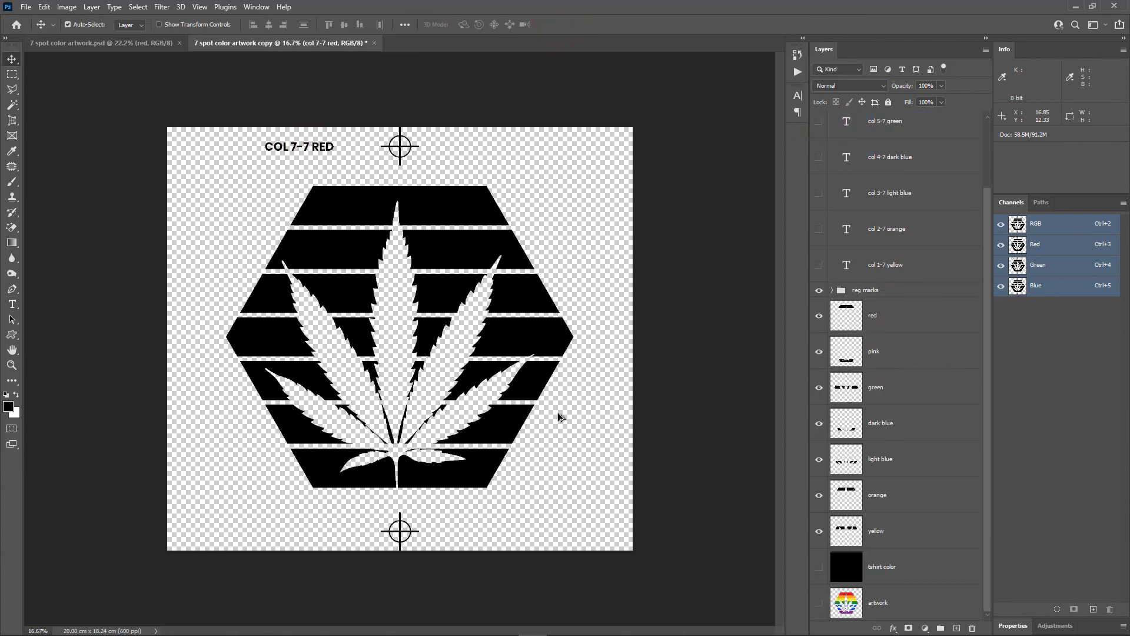
pyautogui.click(922, 562)
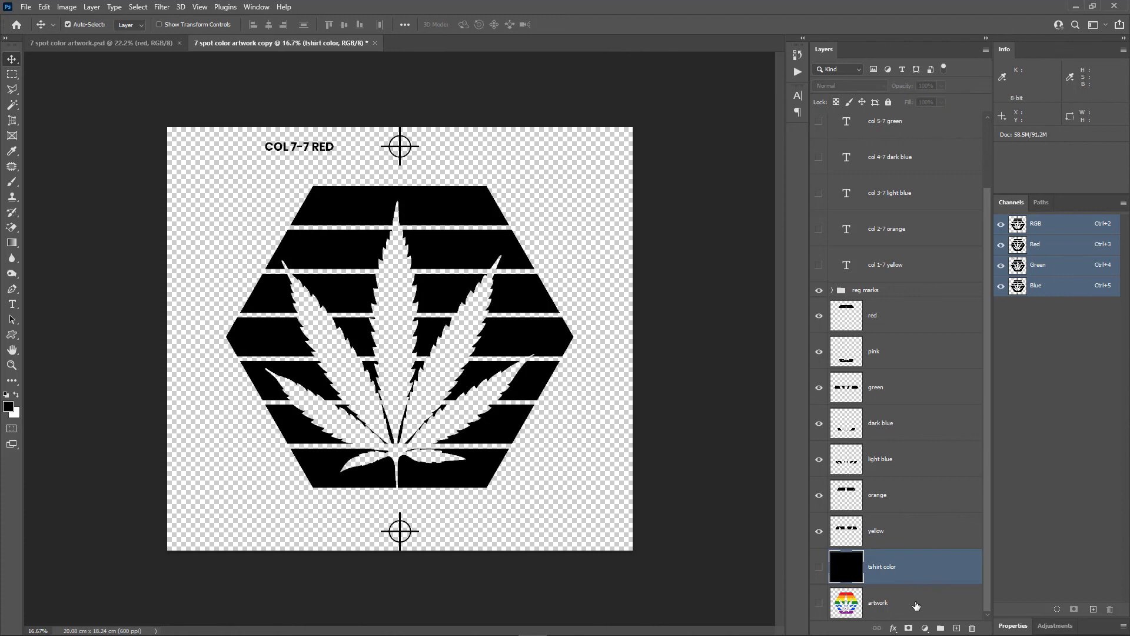
pyautogui.keyDown('shift'); pyautogui.click(916, 605); pyautogui.keyUp('shift')
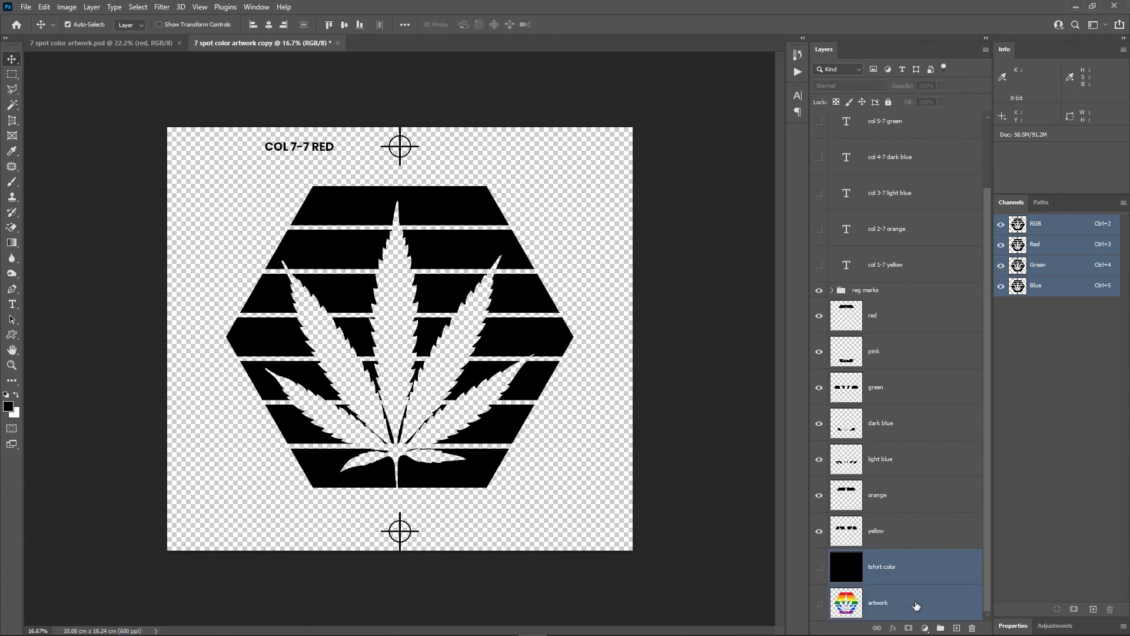
pyautogui.click(973, 628)
pyautogui.click(514, 242)
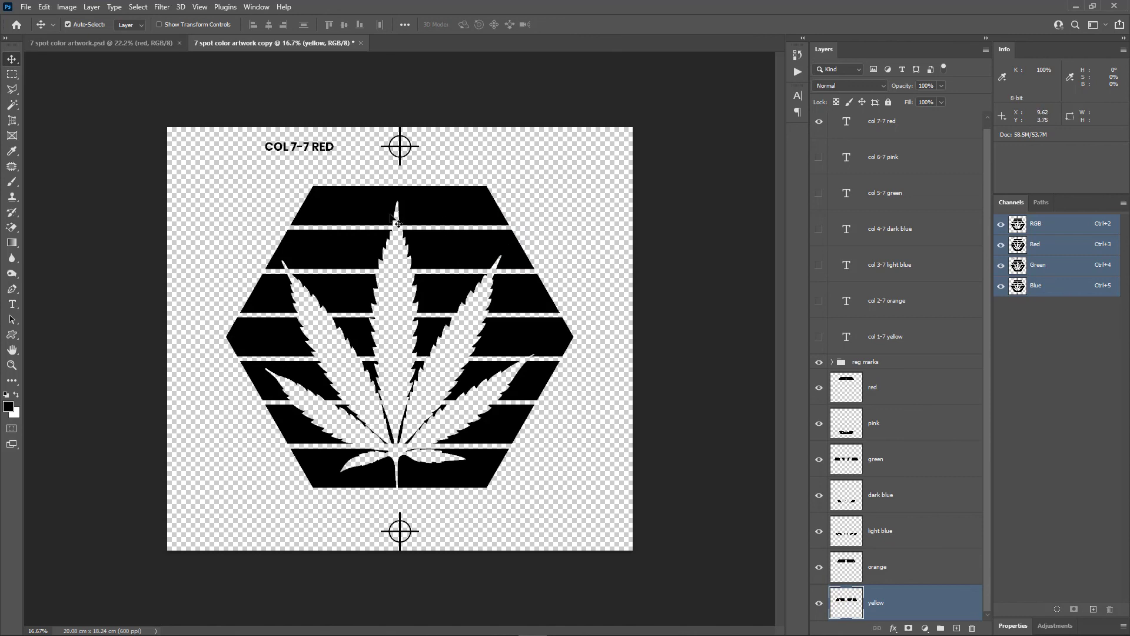
# Convert the document to Grayscale without merging the layers, discarding the colour information.
pyautogui.click(67, 7)
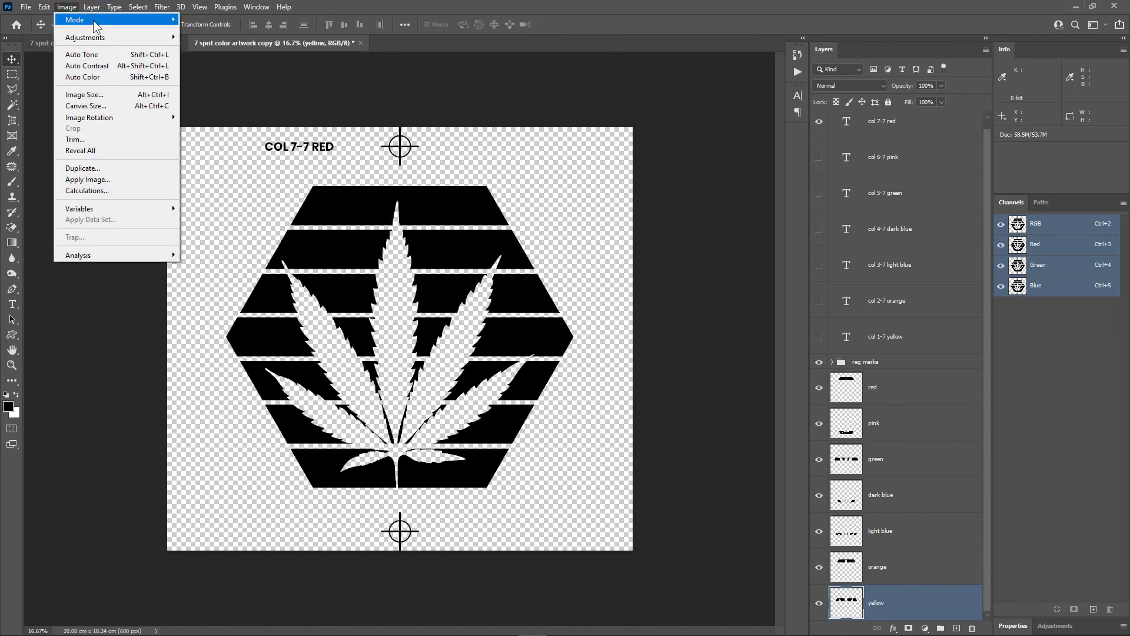
pyautogui.moveTo(110, 24)
pyautogui.click(203, 30)
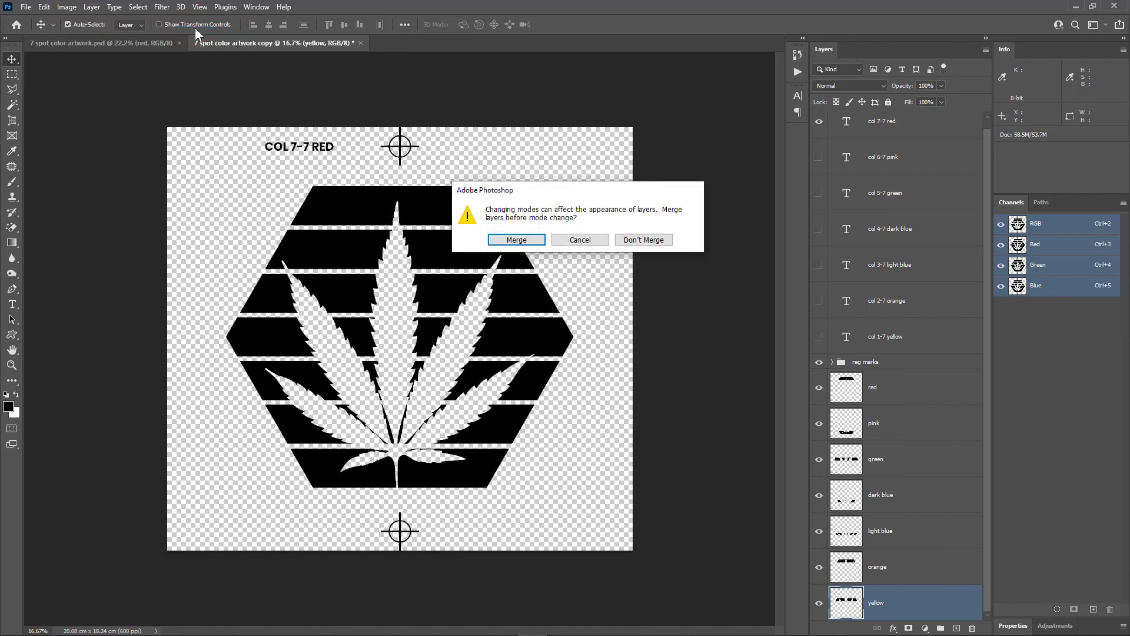
pyautogui.click(644, 241)
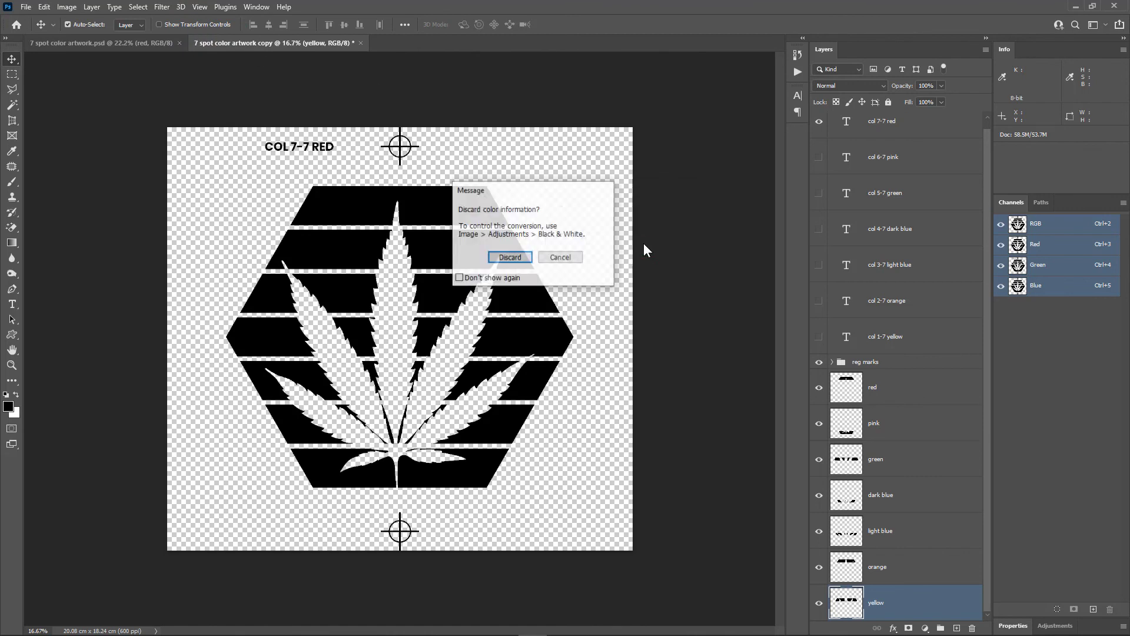
pyautogui.click(510, 258)
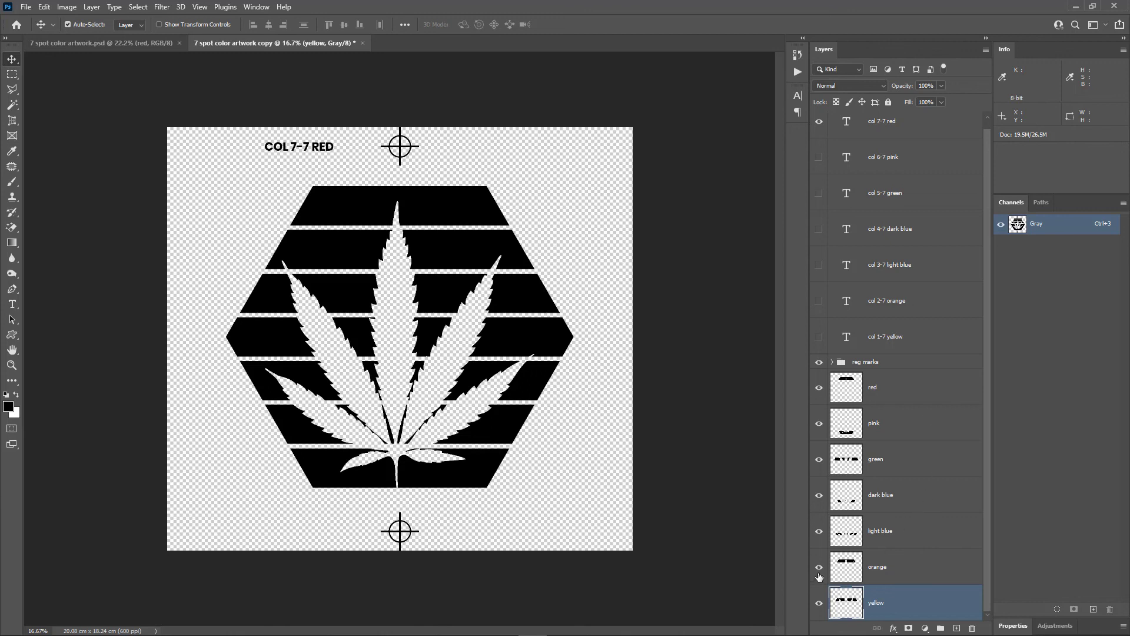
# Display only the yellow film by hiding the other colour layers and swapping the red label for "COL 1-7 YELLOW".
pyautogui.moveTo(818, 574); pyautogui.dragTo(816, 401)
pyautogui.click(824, 363)
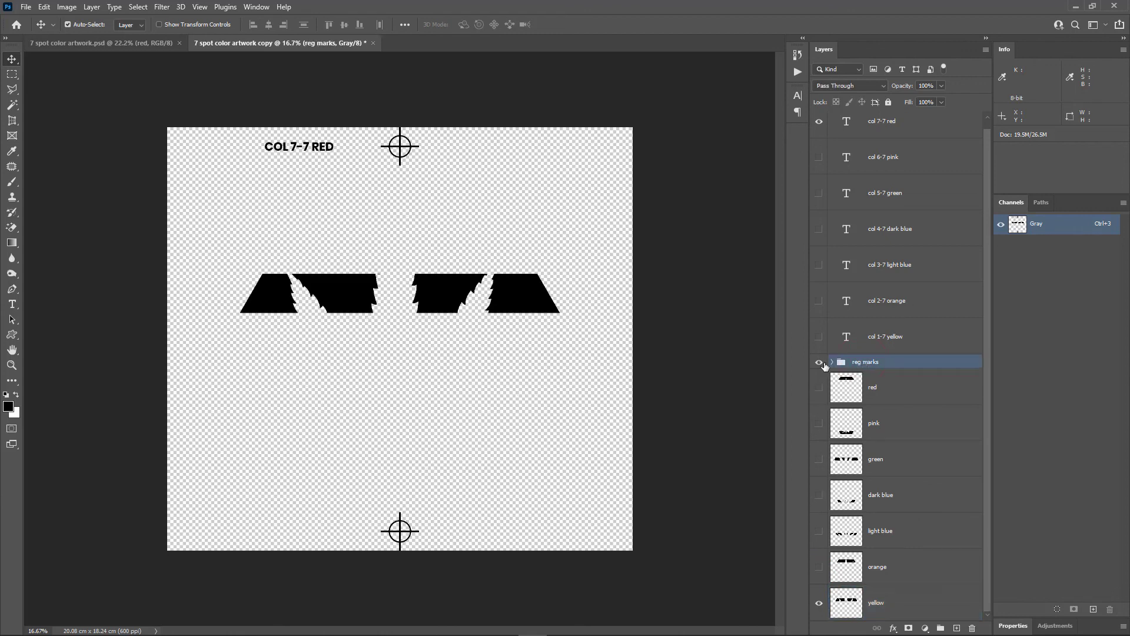
pyautogui.click(818, 121)
pyautogui.click(818, 338)
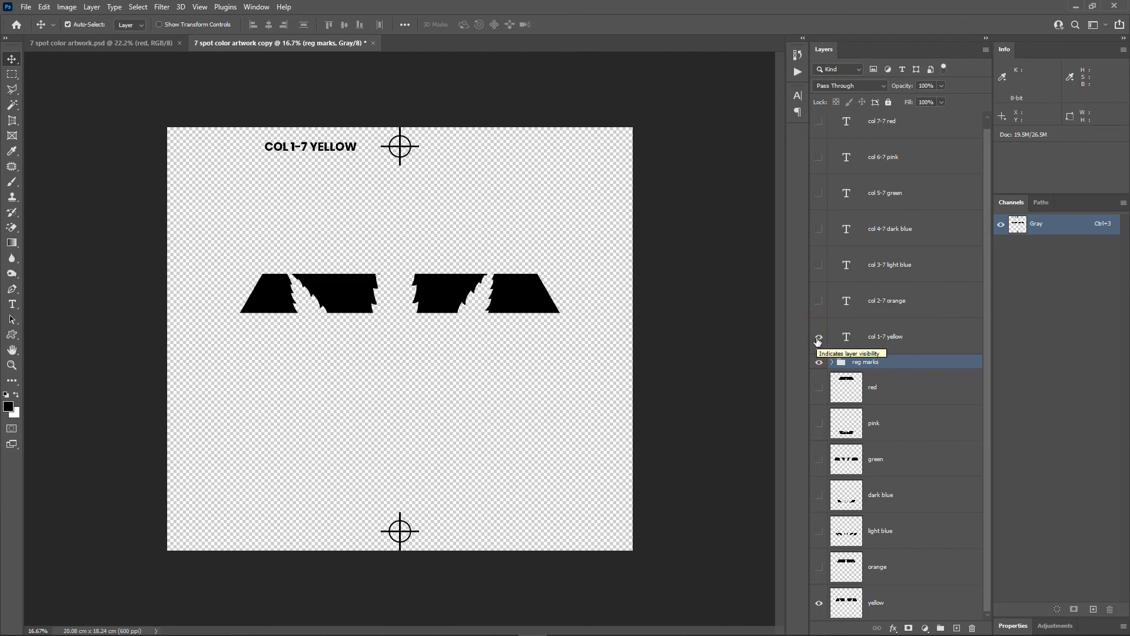
# Switch the display to the orange film, showing the orange layer and its label instead of the yellow ones.
pyautogui.click(819, 567)
pyautogui.click(819, 603)
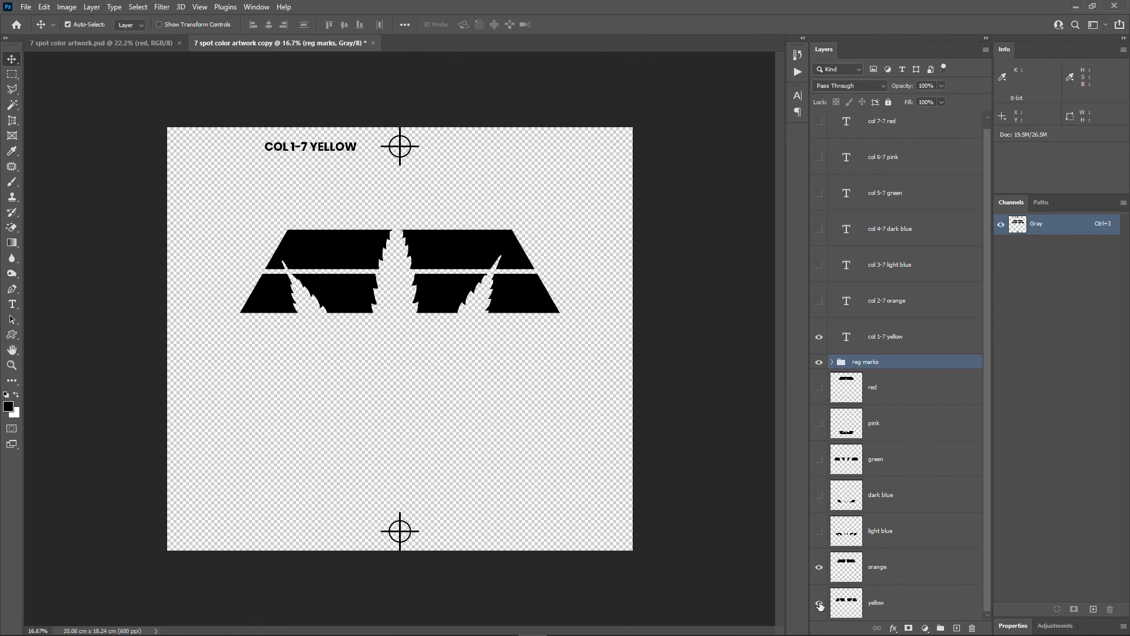
pyautogui.click(819, 337)
pyautogui.click(819, 302)
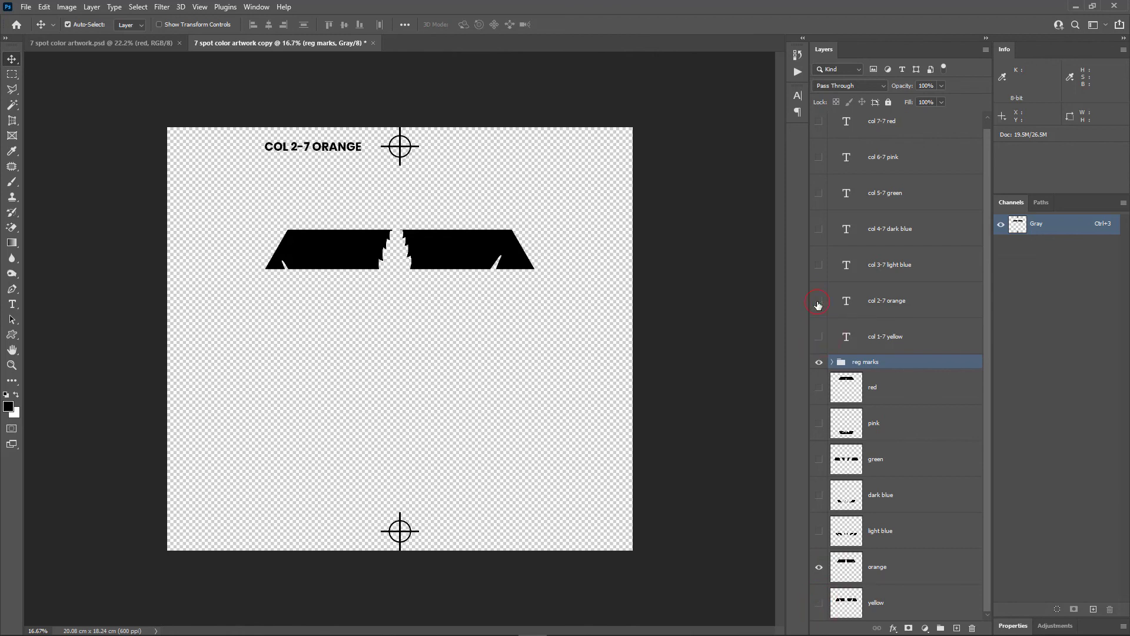
# Switch the display to the light blue film, showing the light blue layer and its label instead of the orange ones.
pyautogui.click(819, 301)
pyautogui.click(819, 567)
pyautogui.click(819, 533)
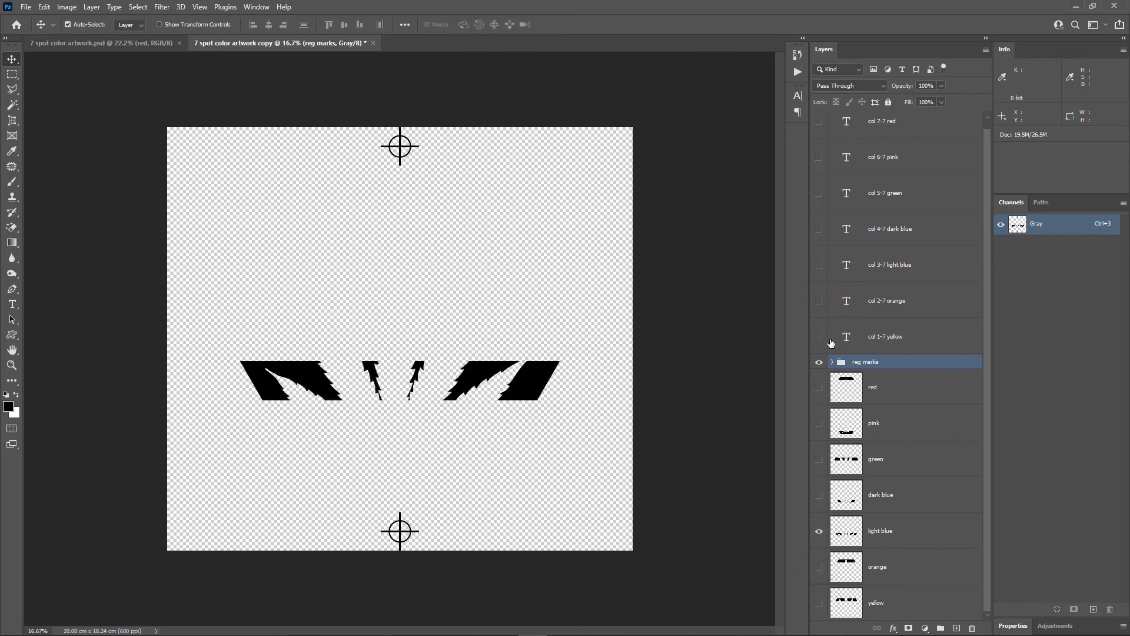
pyautogui.click(816, 271)
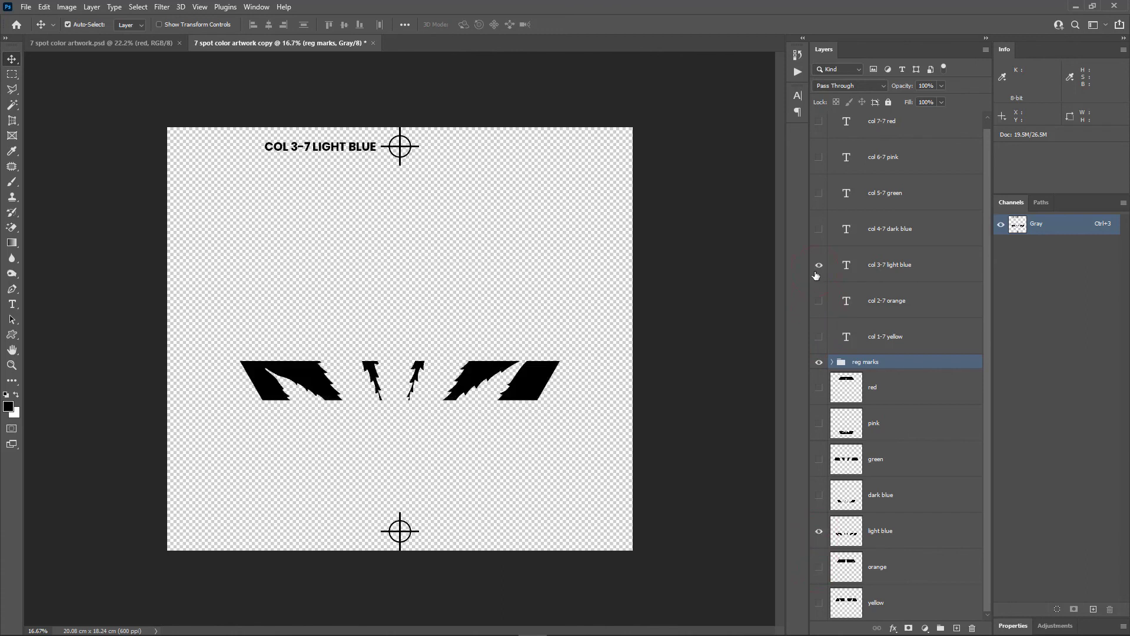